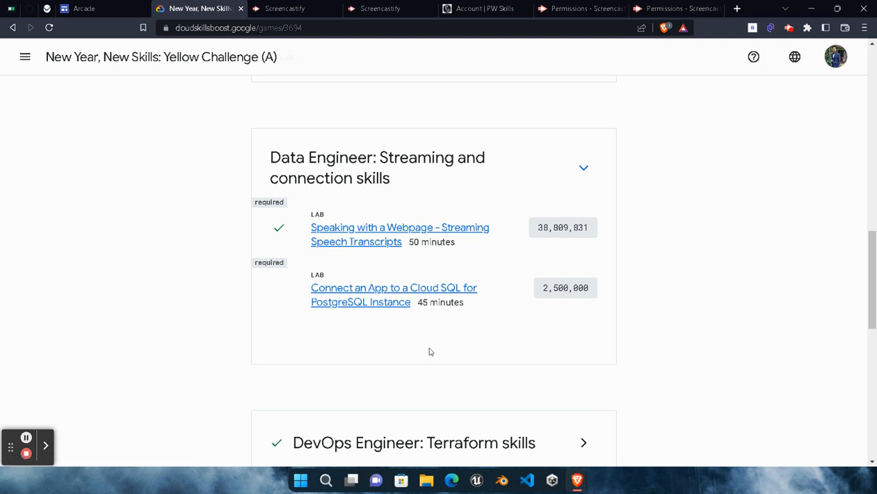
Review the Yellow Challenge (A) page, checking the lab sections, the Explorer: Multi-cloud skills labs and the challenge end time.
scroll(449, 361, "down", 2)
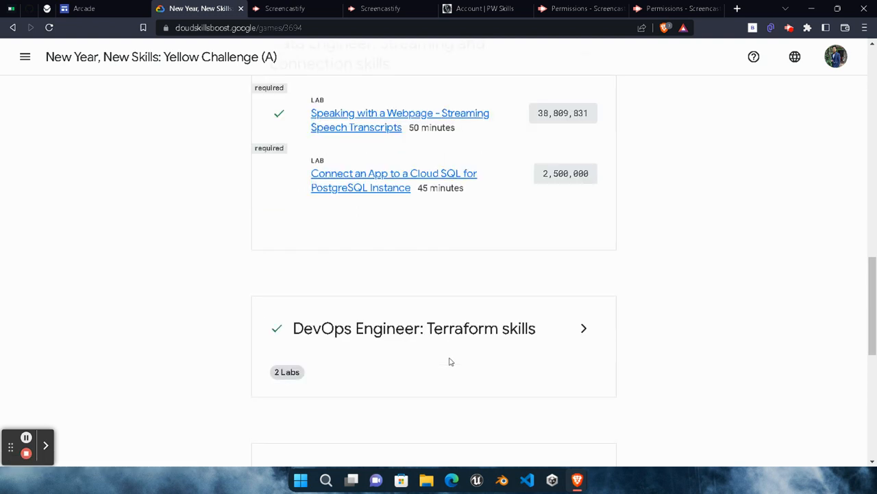
scroll(452, 362, "down", 4)
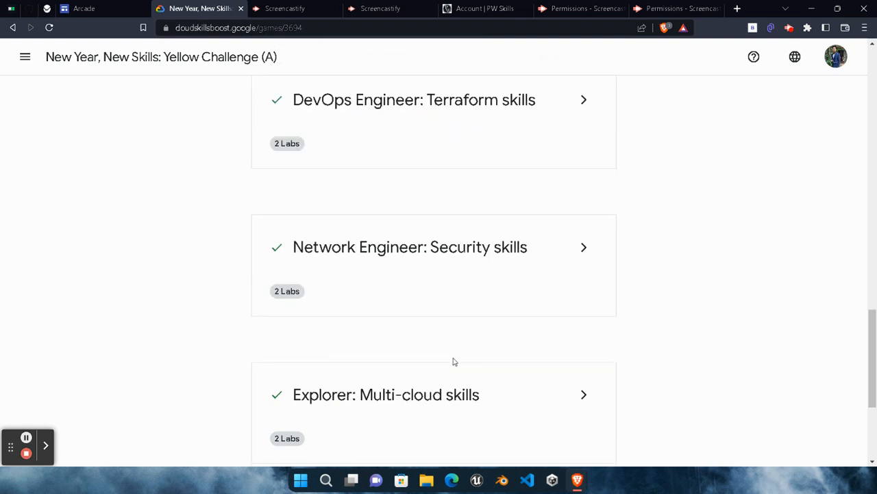
scroll(453, 362, "down", 2)
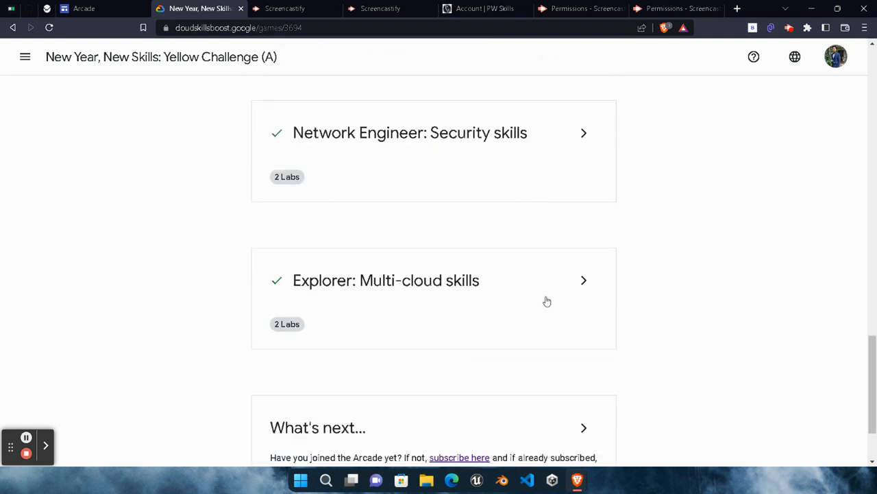
left_click(584, 281)
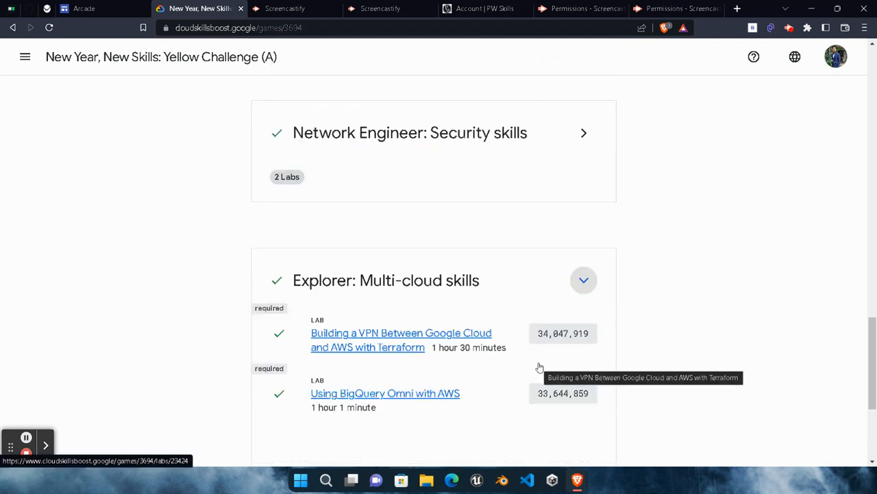
scroll(294, 333, "up", 9)
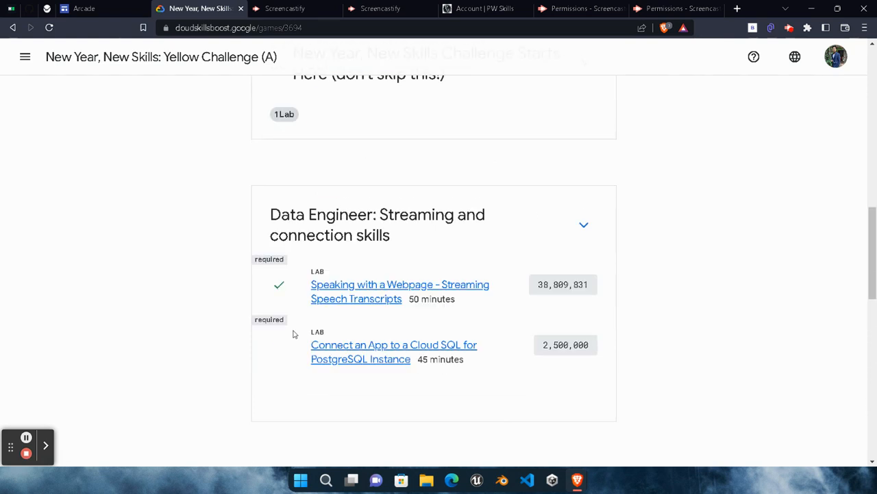
scroll(294, 334, "up", 3)
scroll(294, 334, "up", 10)
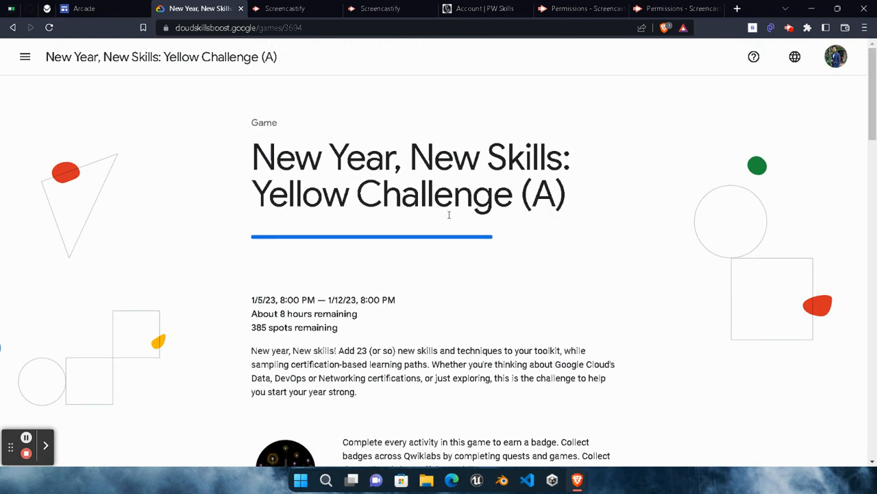
left_click_drag(362, 299, 402, 303)
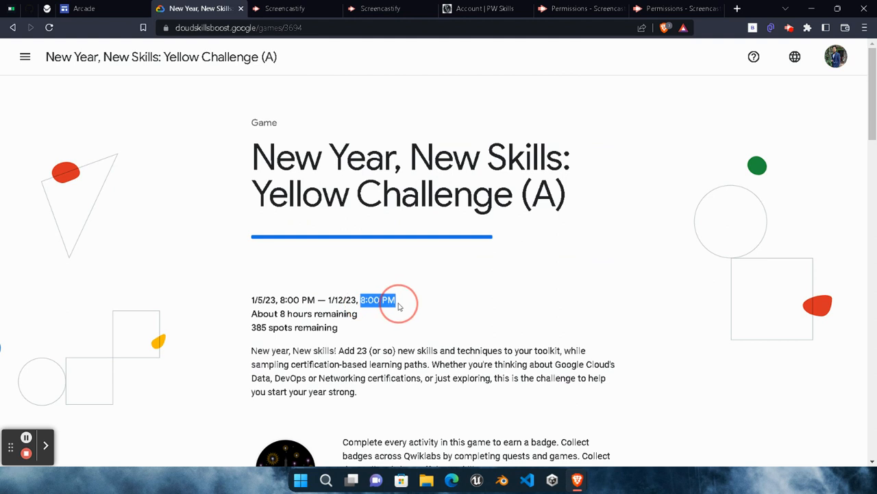
left_click(405, 328)
Open the "Connect an App to a Cloud SQL for PostgreSQL Instance" lab under Data Engineer and start it.
scroll(421, 349, "down", 3)
scroll(421, 349, "down", 7)
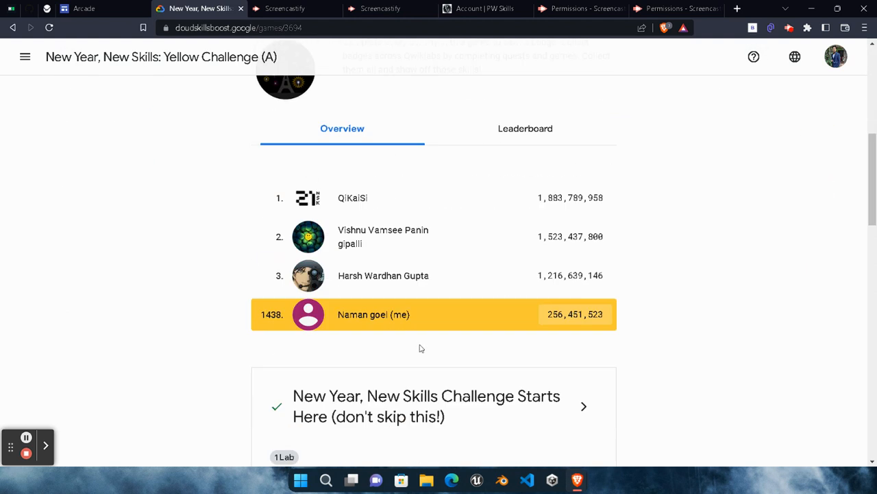
scroll(421, 349, "down", 3)
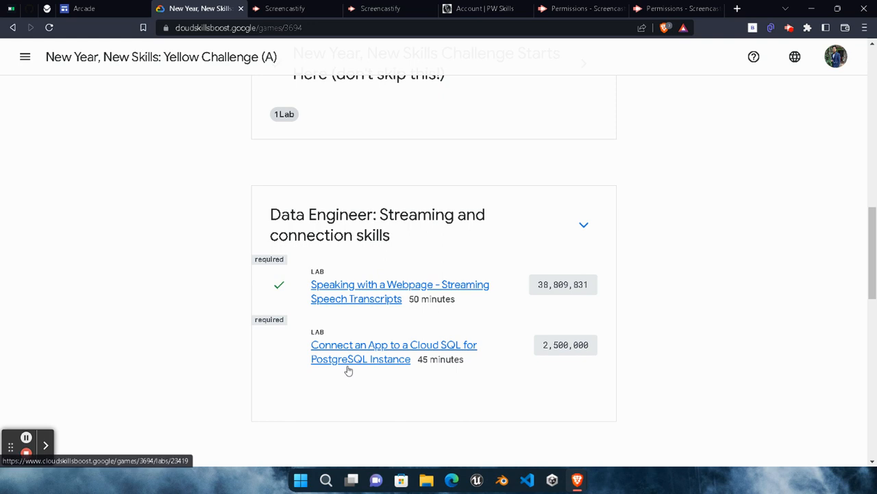
left_click(369, 357)
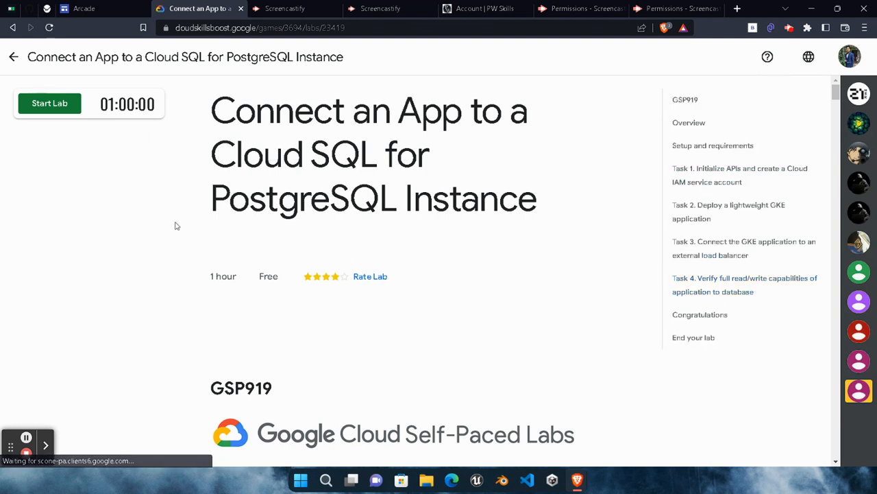
left_click(74, 108)
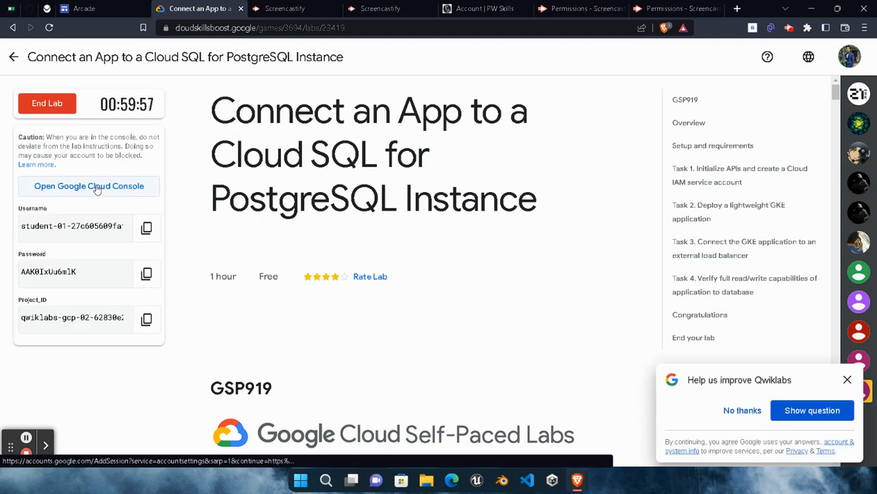
Open the Google Cloud Console in a private window and submit the lab username on the sign-in page.
right_click(96, 187)
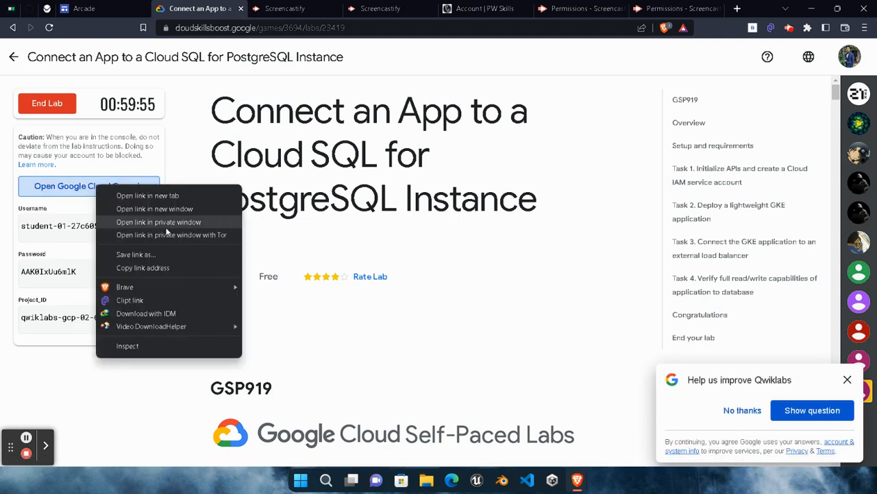
left_click(166, 226)
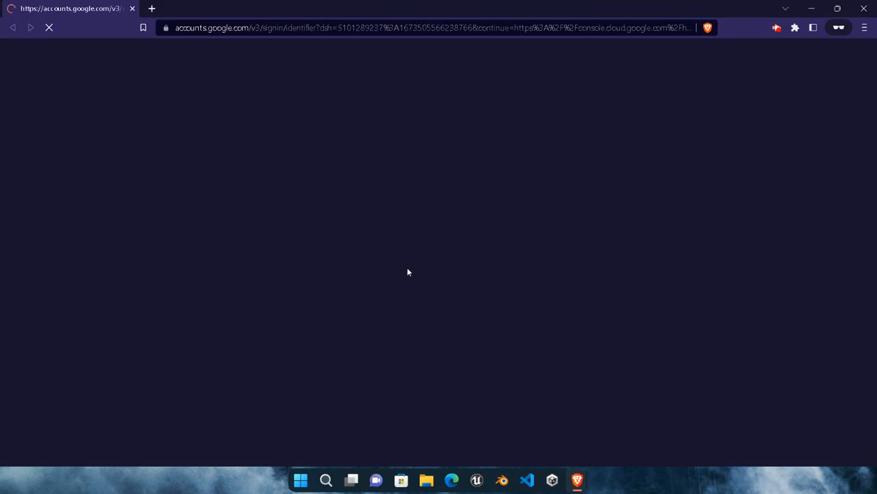
key("ctrl+v")
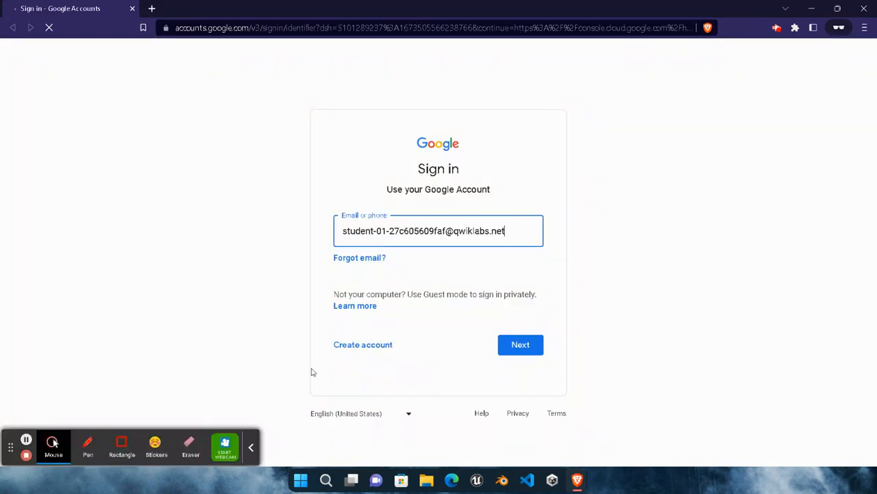
left_click(251, 447)
left_click(540, 345)
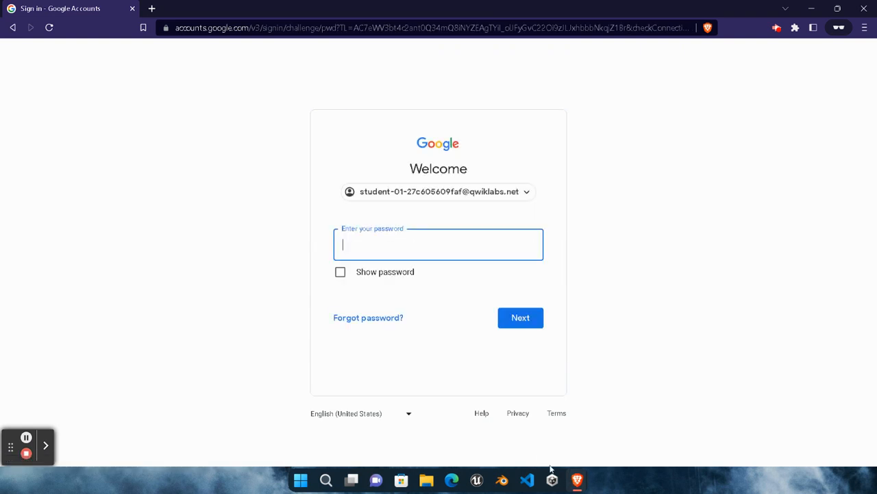
Copy the lab account password from the lab page and sign in with it in the private window.
mouse_move(586, 480)
left_click(452, 419)
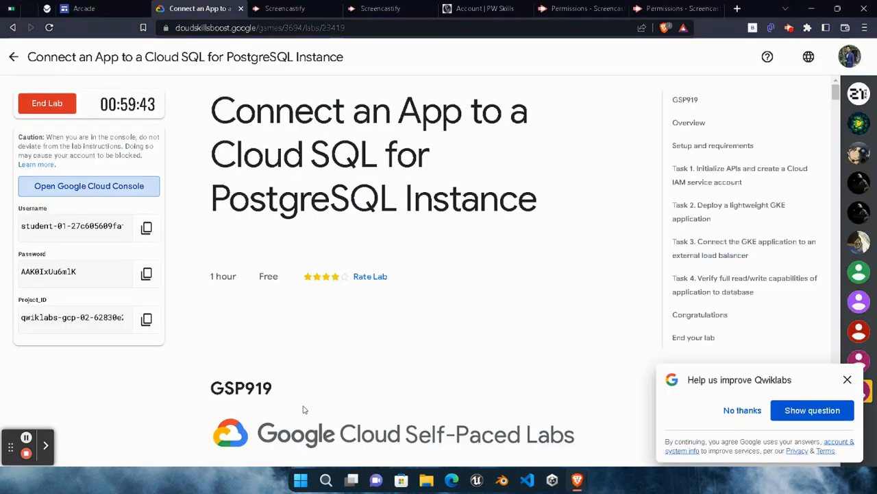
left_click(146, 273)
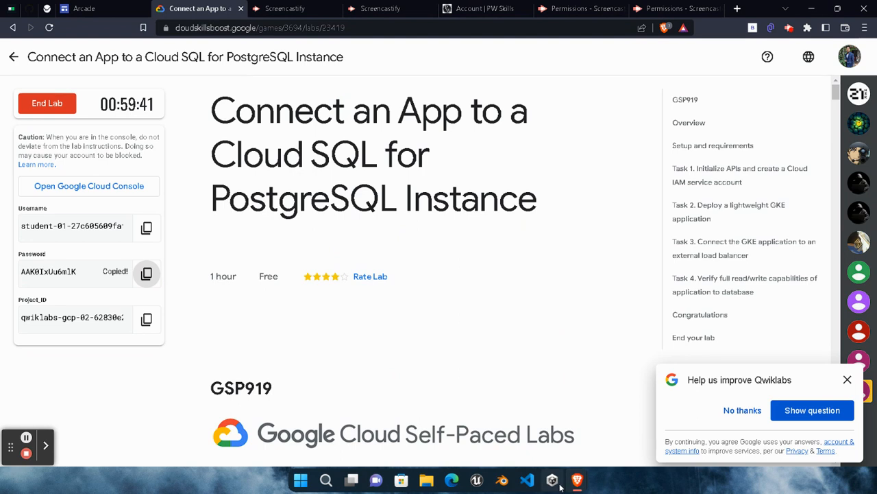
mouse_move(577, 483)
left_click(670, 423)
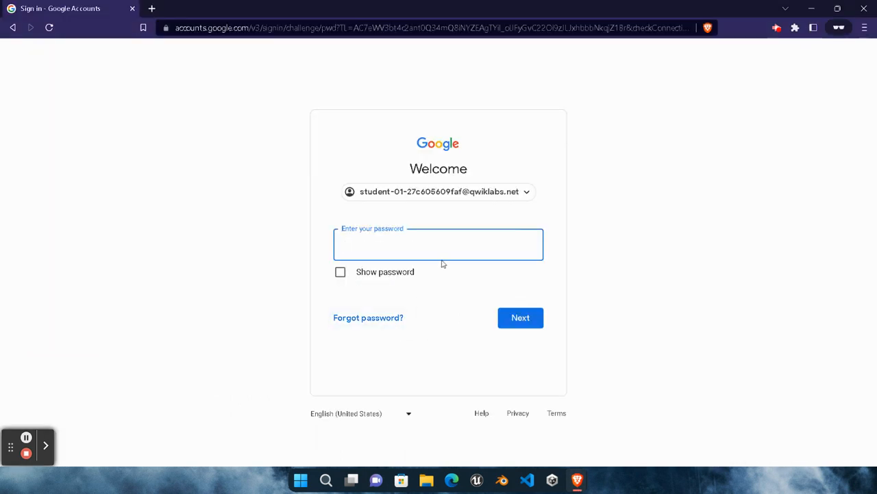
left_click(513, 317)
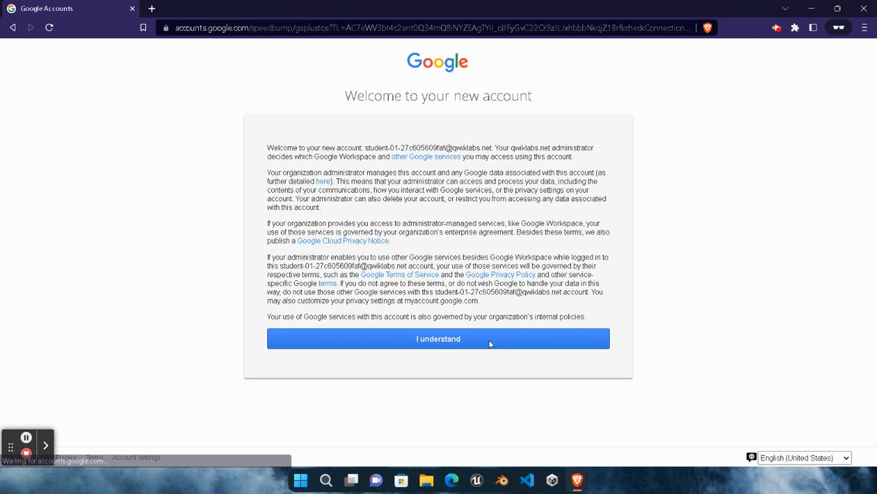
Accept the new account notice and agree to the Google Cloud Platform Terms of Service.
left_click(462, 344)
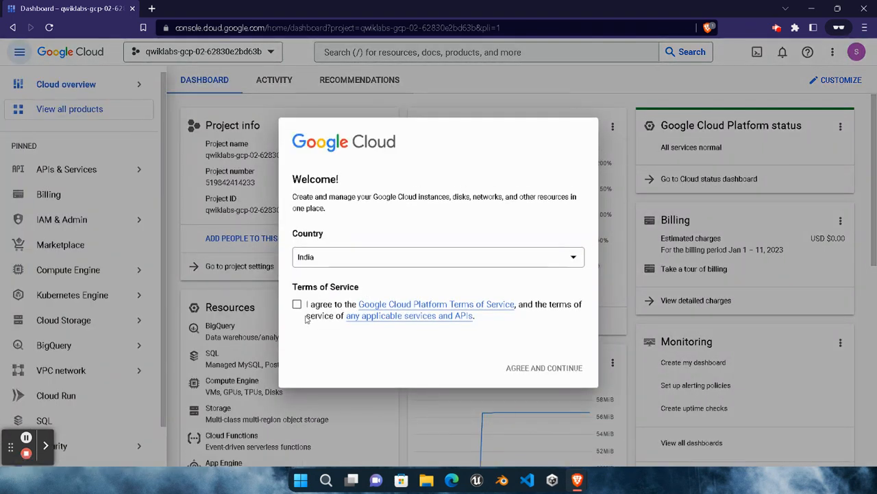
left_click(296, 304)
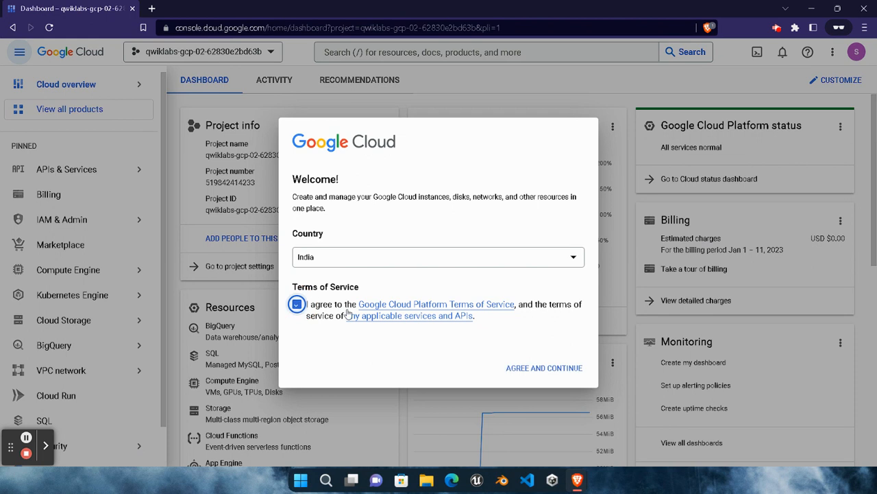
left_click(554, 366)
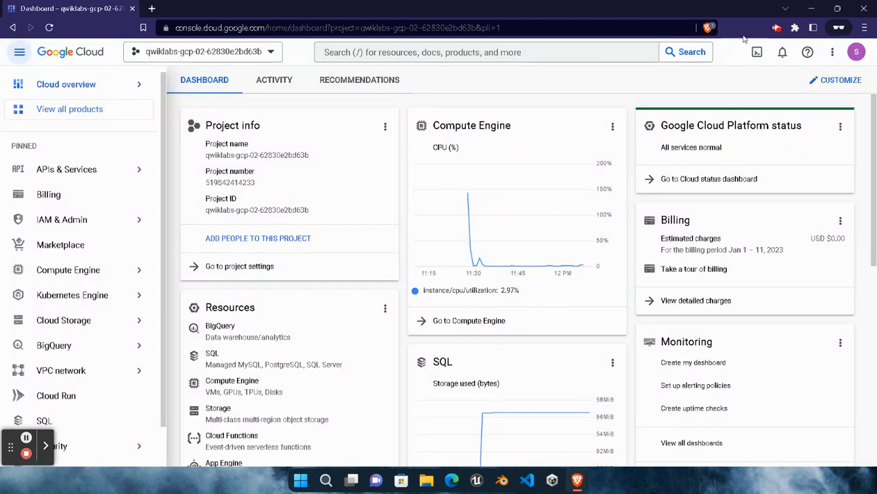
Activate Cloud Shell, enlarge its pane and continue past the introduction to connect the terminal.
left_click(756, 53)
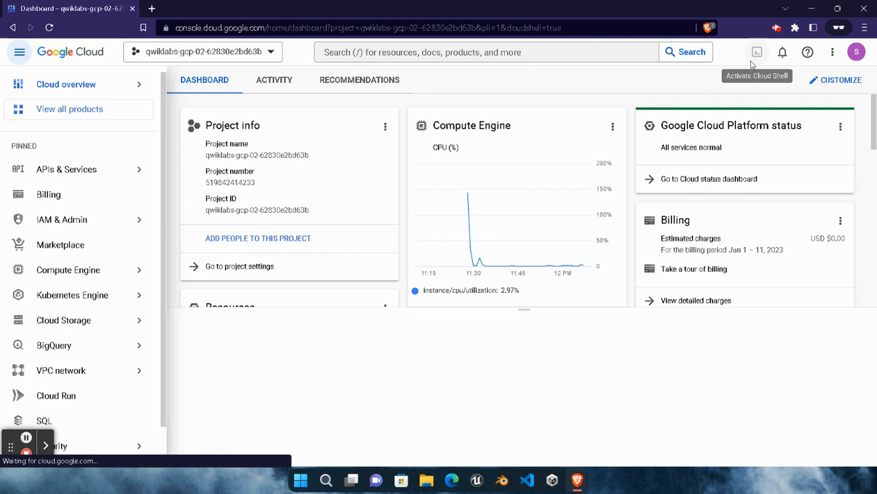
left_click_drag(524, 309, 541, 236)
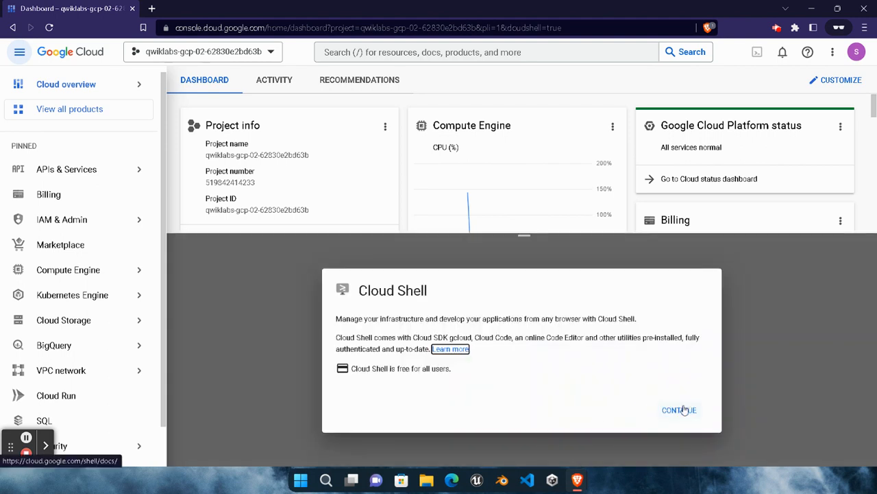
left_click(676, 409)
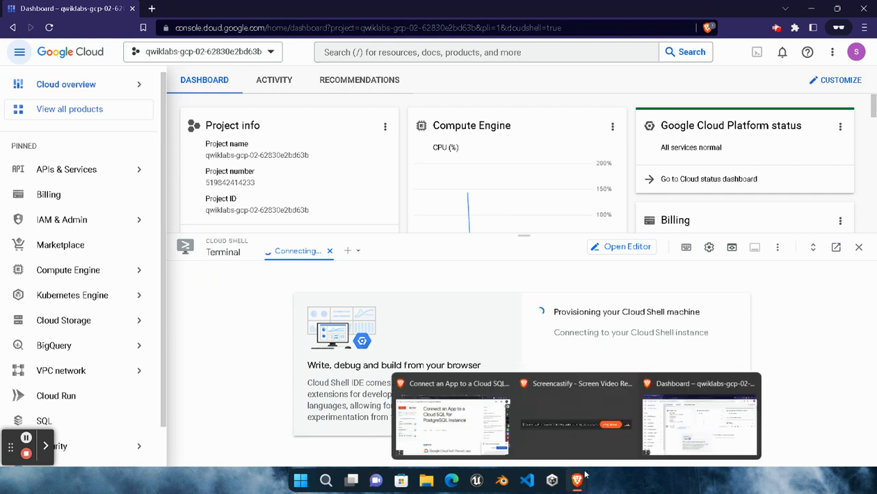
left_click(682, 316)
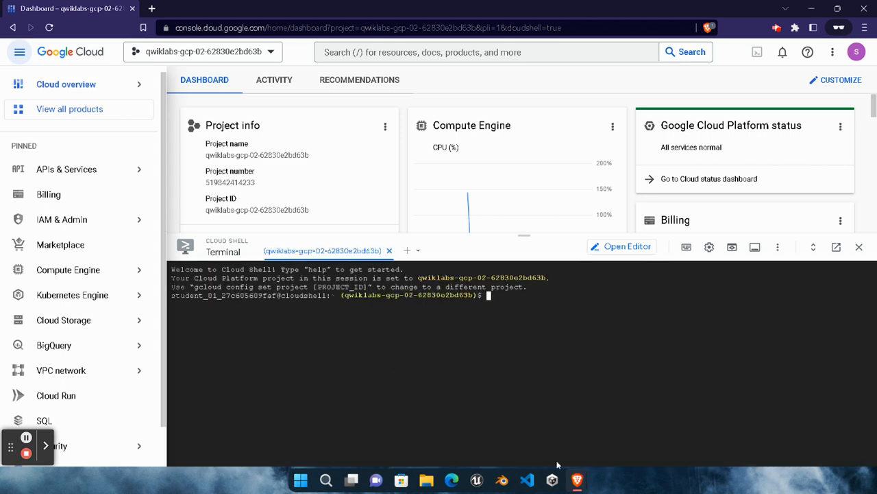
Dismiss the survey prompt on the lab page and copy the Enable the APIs command from Task 1.
mouse_move(580, 480)
left_click(474, 432)
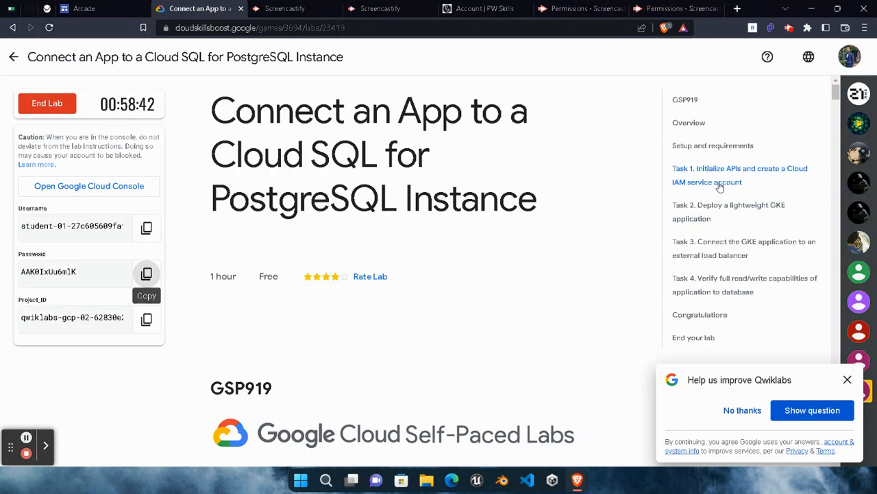
scroll(783, 274, "down", 5)
scroll(783, 274, "down", 5)
left_click(847, 379)
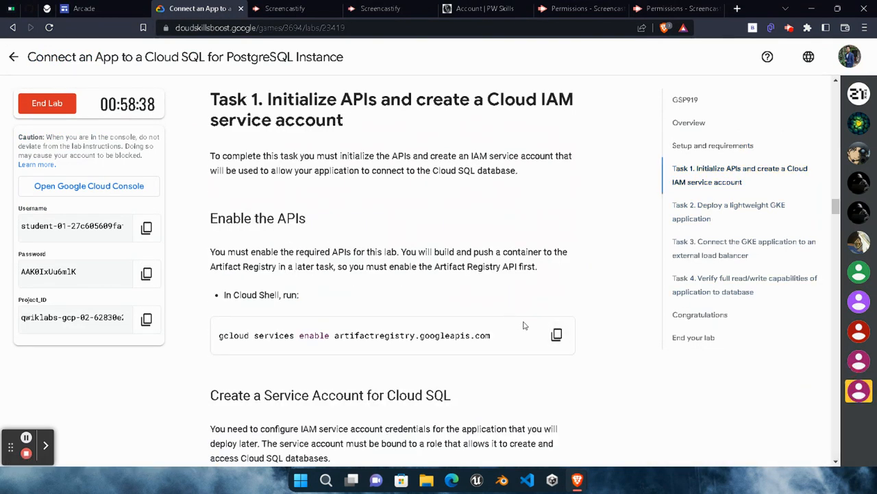
left_click(557, 335)
Run "gcloud services enable artifactregistry.googleapis.com" in Cloud Shell and authorize it to use the account credentials.
left_click(581, 482)
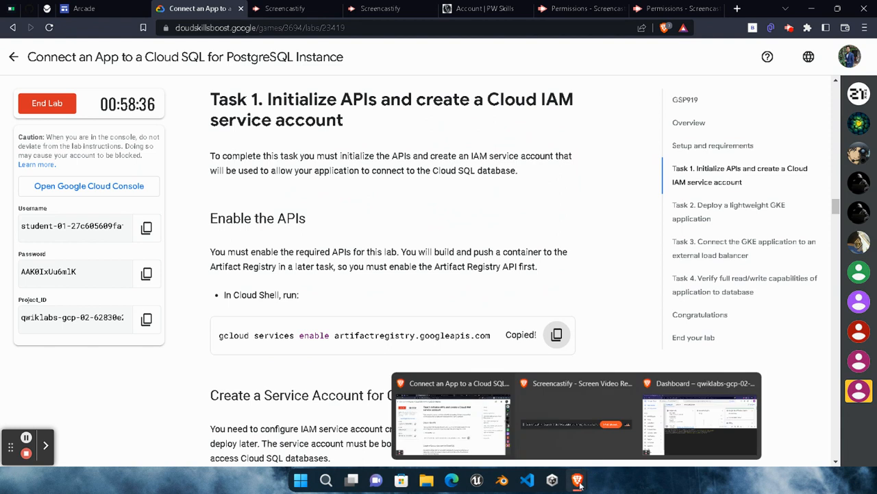
left_click(700, 427)
left_click(521, 334)
key("ctrl+v")
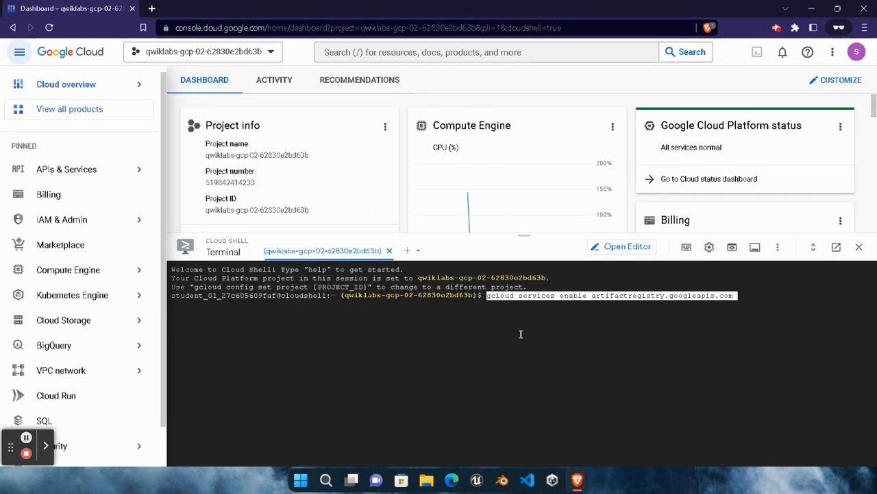
key("Return")
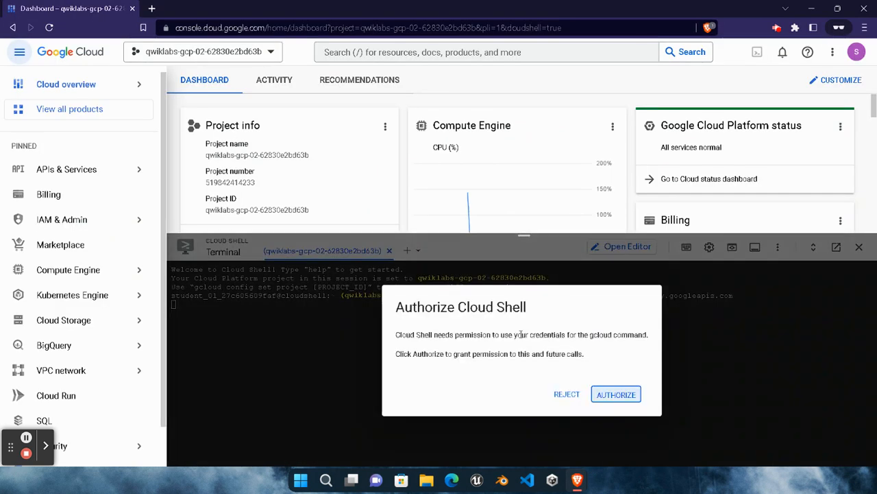
left_click(609, 397)
Copy the lab commands that create cloudsql-service-account and bind it to roles/cloudsql.admin, and run them in Cloud Shell.
mouse_move(586, 482)
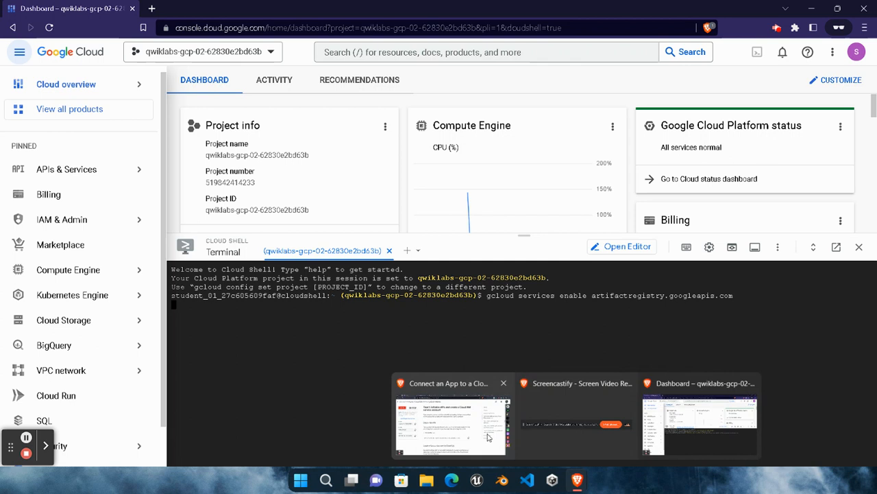
left_click(473, 418)
scroll(487, 336, "down", 5)
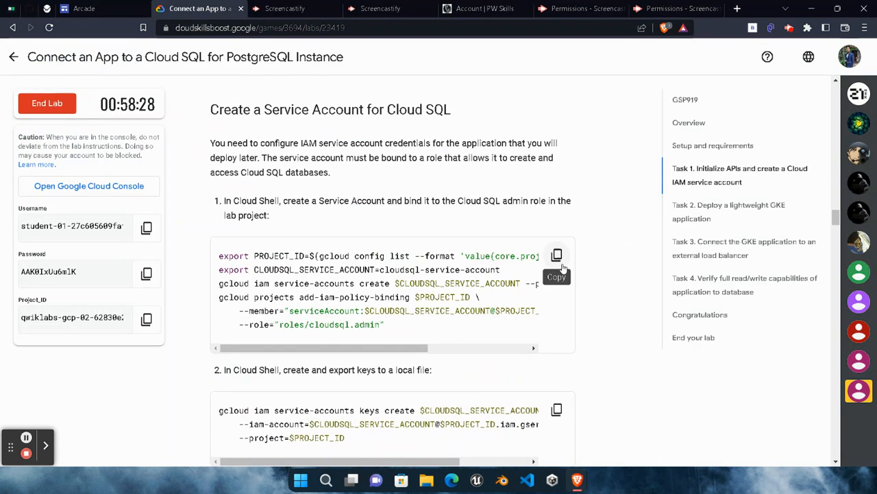
left_click(557, 256)
mouse_move(579, 479)
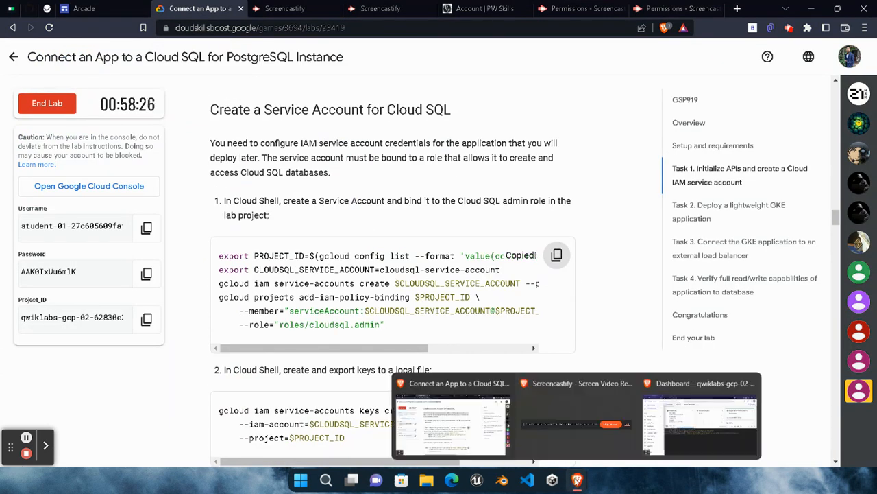
left_click(684, 411)
key("ctrl+v")
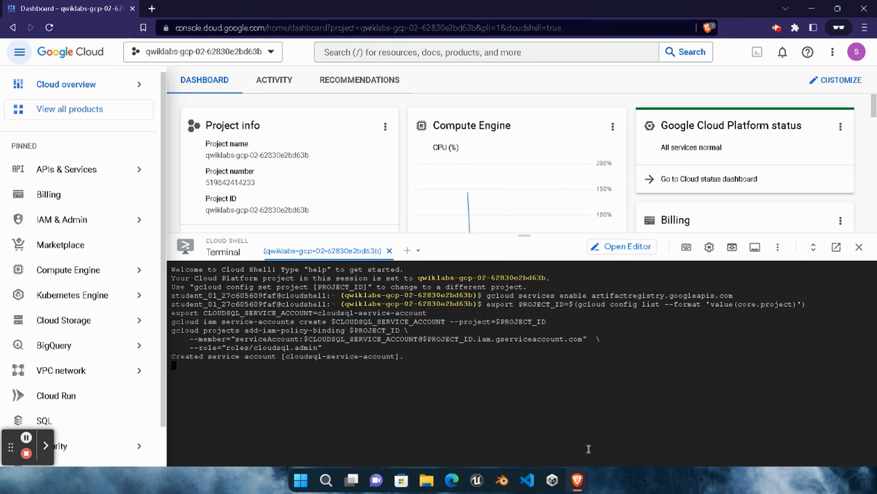
Copy the lab command that creates and exports the service account keys to $CLOUDSQL_SERVICE_ACCOUNT.json, and run it in Cloud Shell.
mouse_move(578, 476)
left_click(536, 442)
scroll(563, 302, "down", 2)
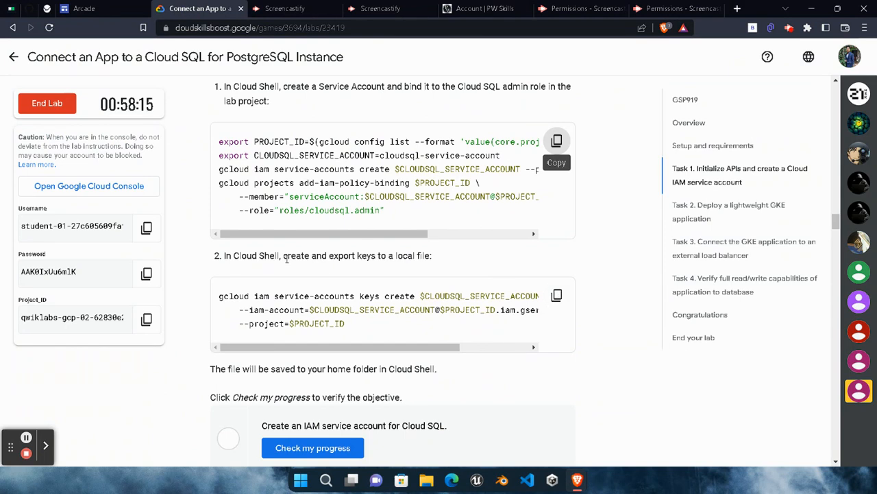
left_click(557, 295)
mouse_move(578, 479)
left_click(659, 434)
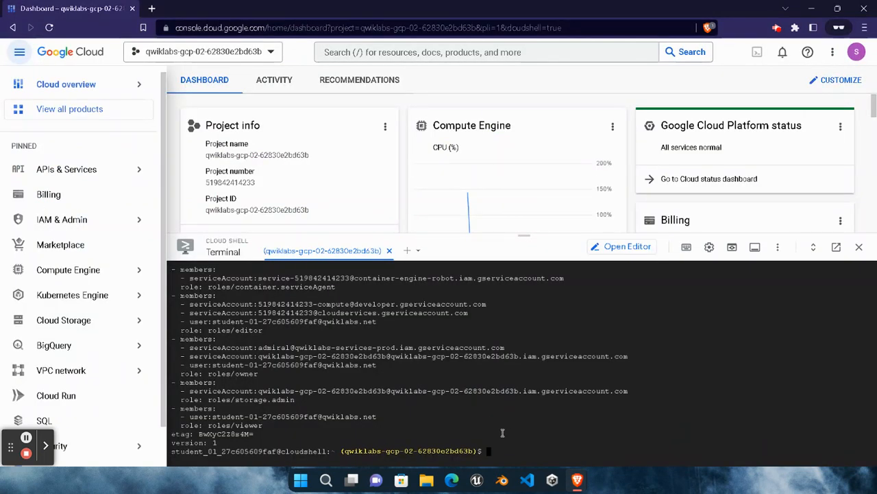
key("ctrl+v")
key("Return")
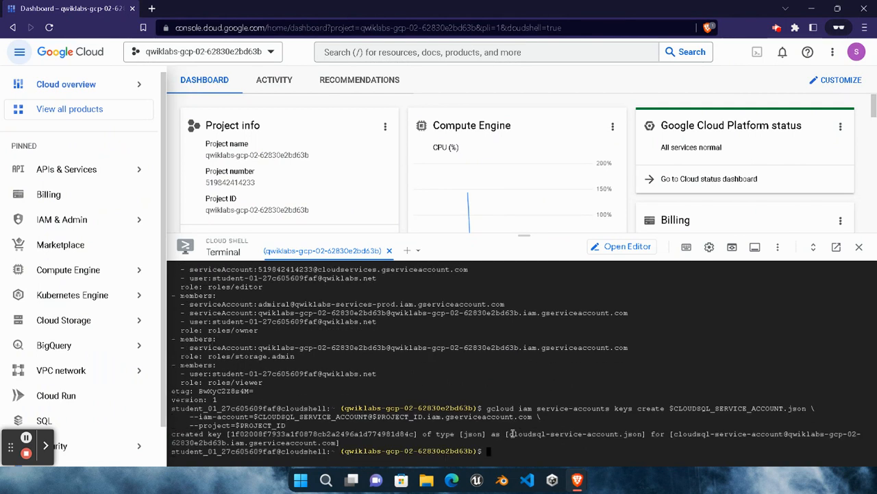
Check the lab progress for the objective "Create an IAM service account for Cloud SQL".
mouse_move(579, 480)
left_click(438, 384)
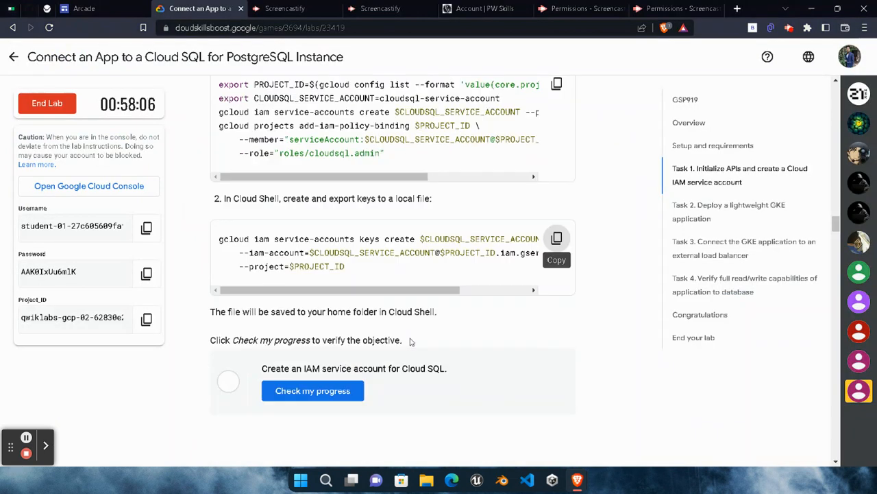
scroll(411, 342, "down", 1)
left_click(319, 334)
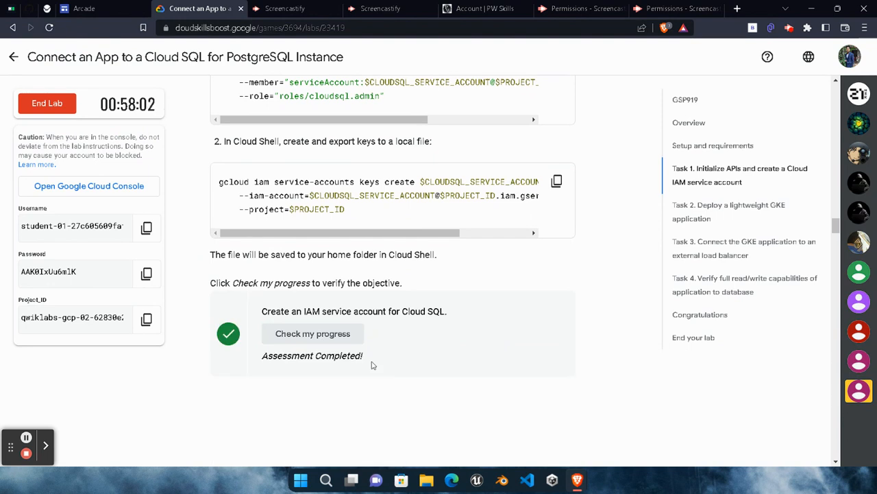
Copy the Task 2 commands that create the two-node Kubernetes cluster postgres-cluster in zone us-central1-a, and run them in Cloud Shell.
scroll(372, 366, "down", 10)
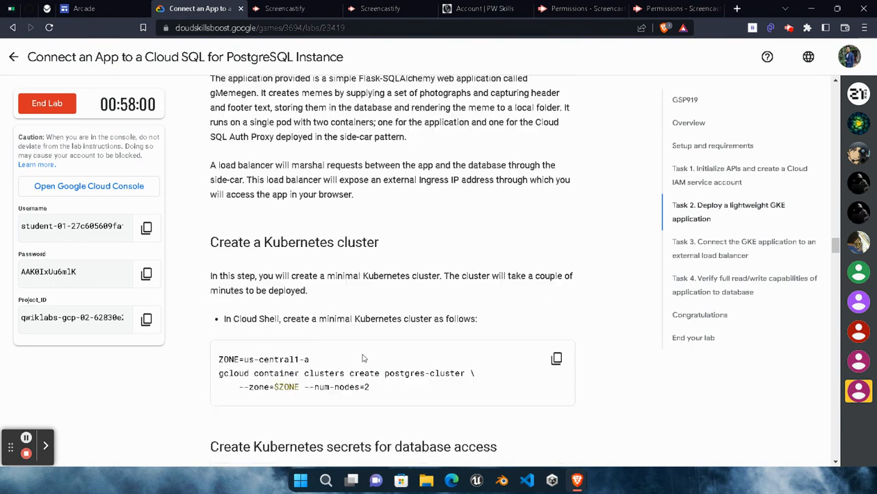
scroll(363, 358, "down", 2)
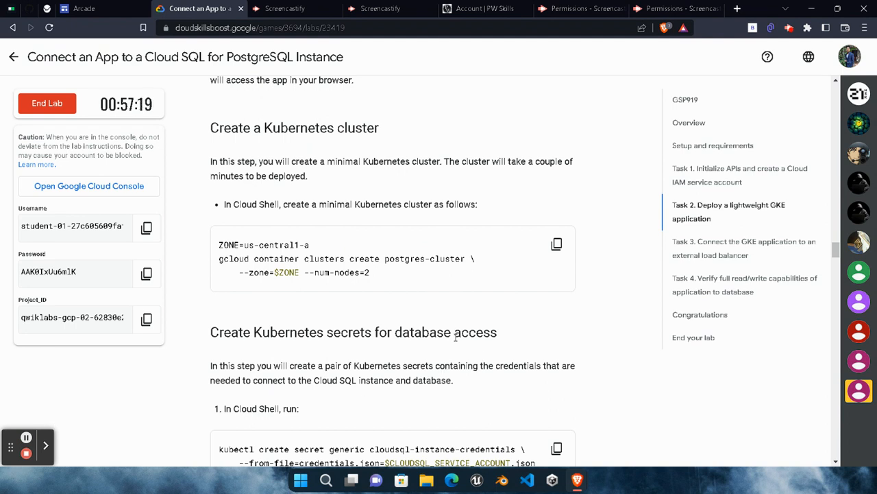
scroll(455, 336, "up", 2)
scroll(500, 330, "down", 1)
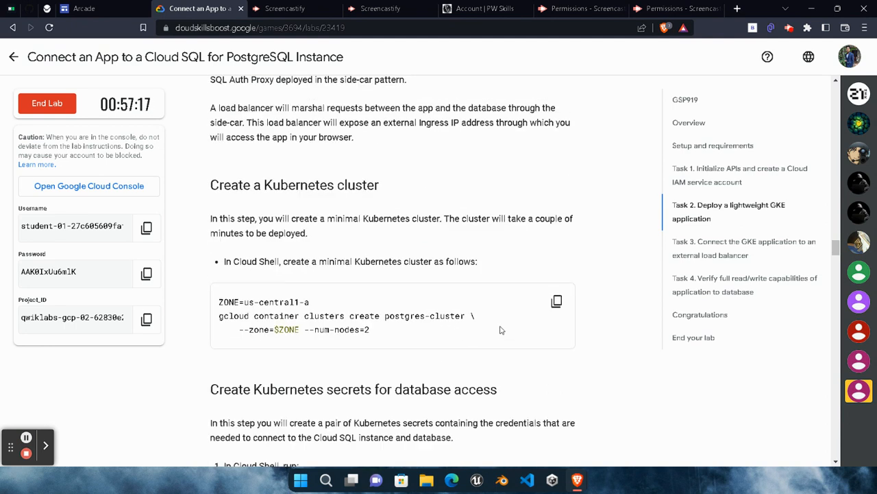
left_click(557, 301)
left_click(578, 480)
left_click(668, 429)
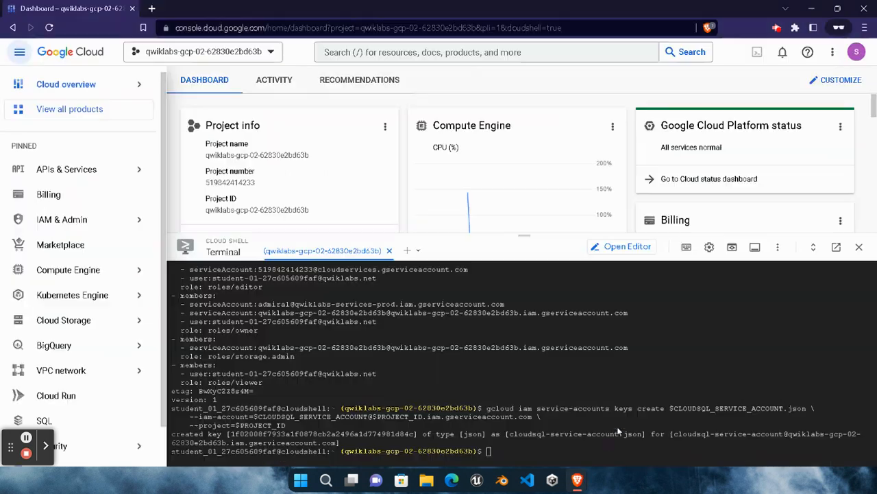
key("ctrl+v")
key("Return")
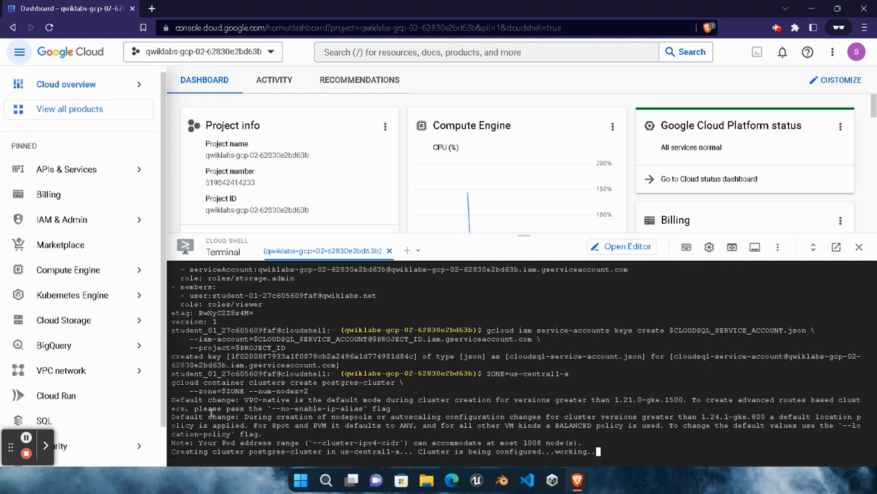
left_click(26, 439)
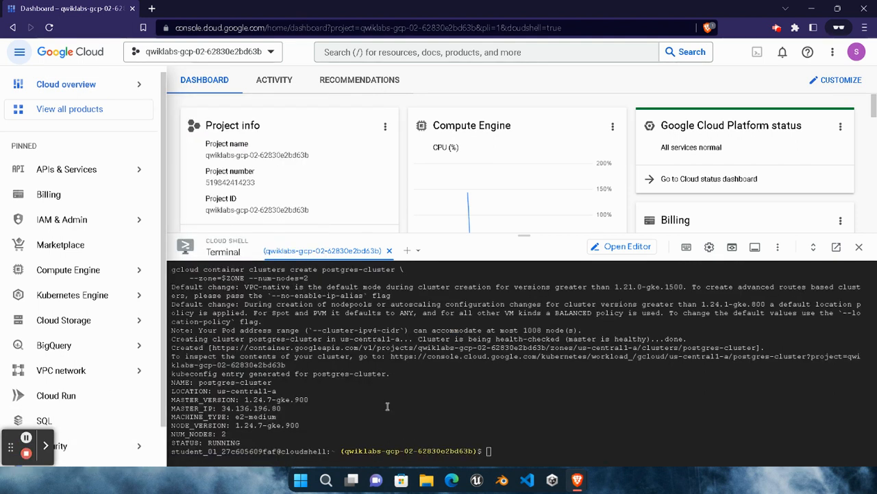
Copy the lab commands creating the secrets cloudsql-instance-credentials and cloudsql-db-credentials, including the database password, and run them in Cloud Shell.
left_click(525, 446)
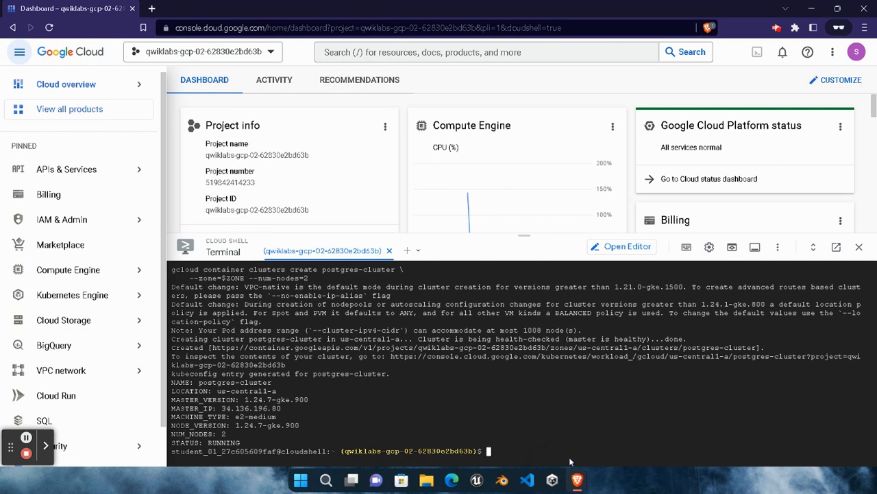
mouse_move(577, 480)
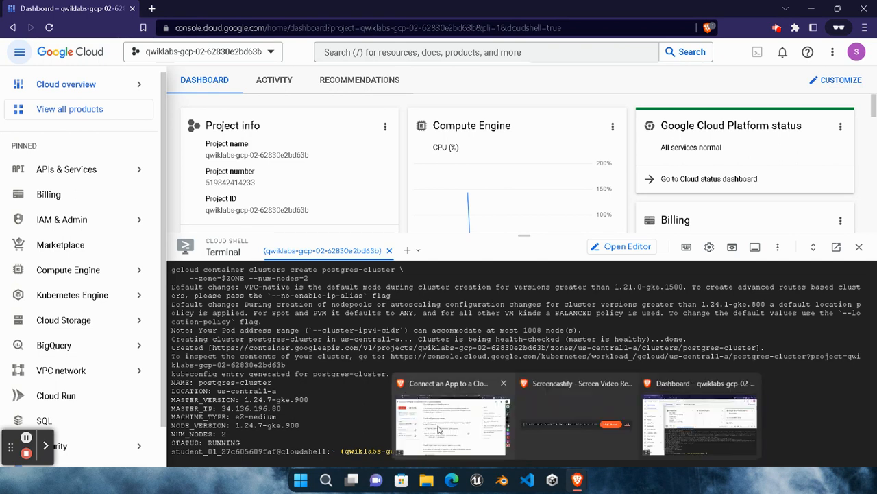
left_click(439, 429)
scroll(331, 312, "down", 2)
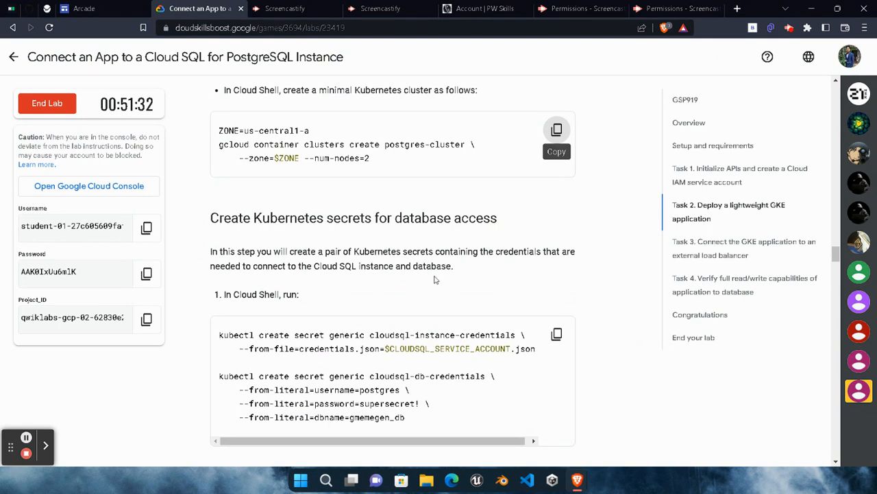
scroll(434, 280, "down", 2)
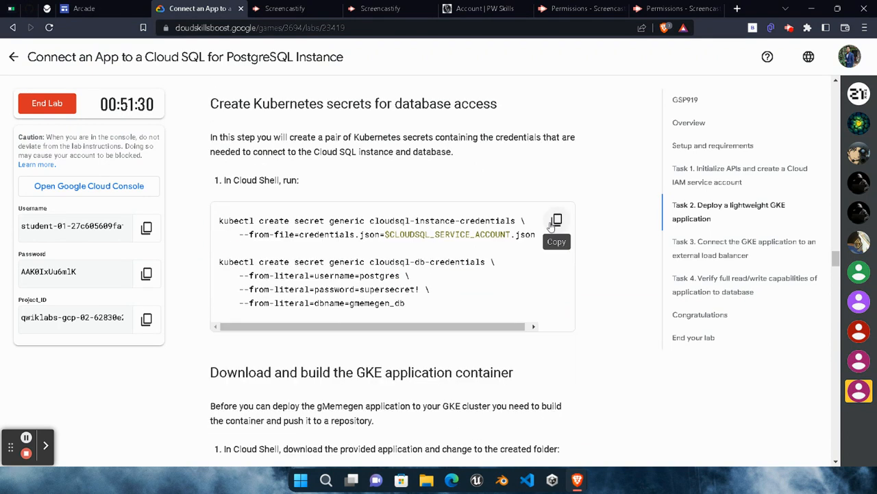
left_click(553, 224)
mouse_move(578, 480)
left_click(641, 436)
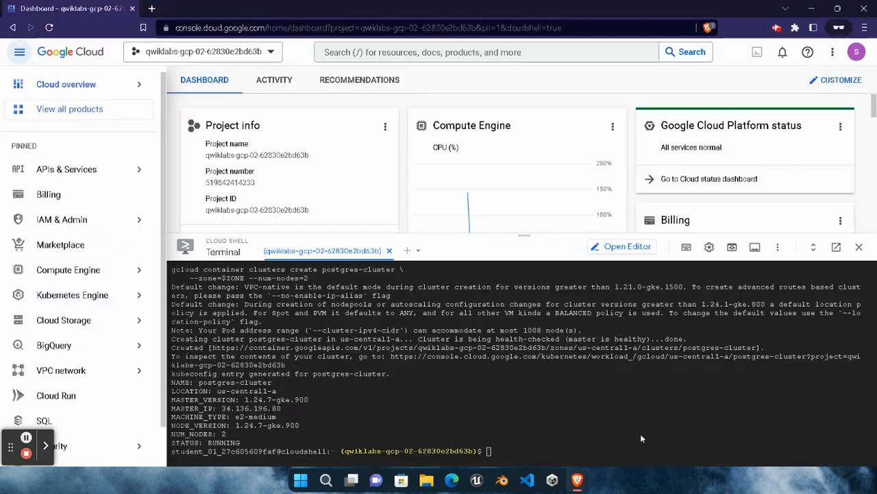
key("ctrl+v")
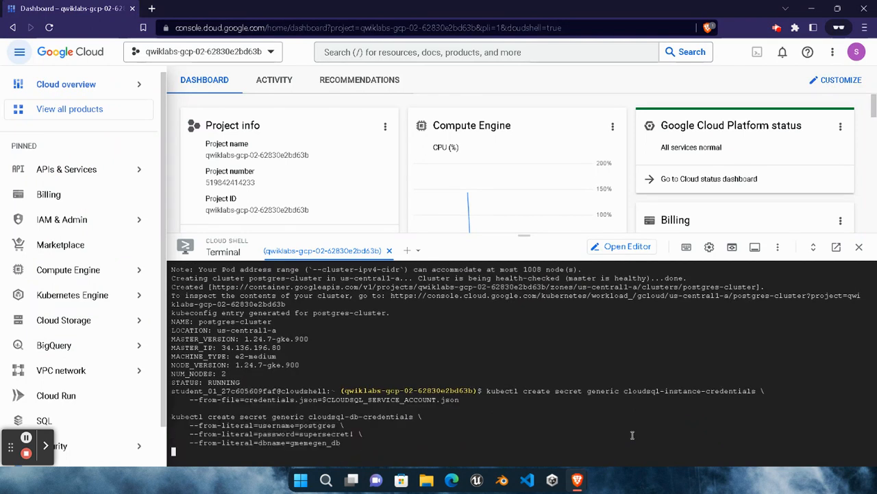
Copy and run the lab commands that download gs://cloud-training/gsp919/gmemegen and change into the gmemegen folder.
mouse_move(577, 480)
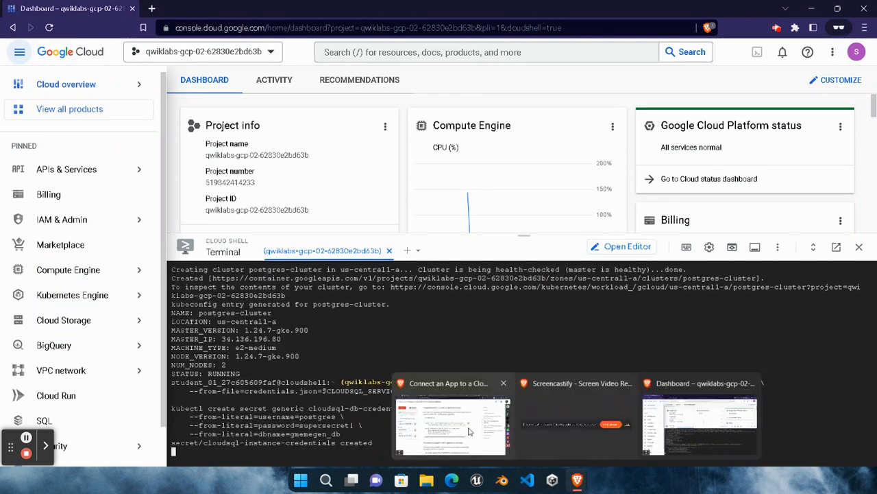
left_click(470, 430)
scroll(508, 301, "down", 3)
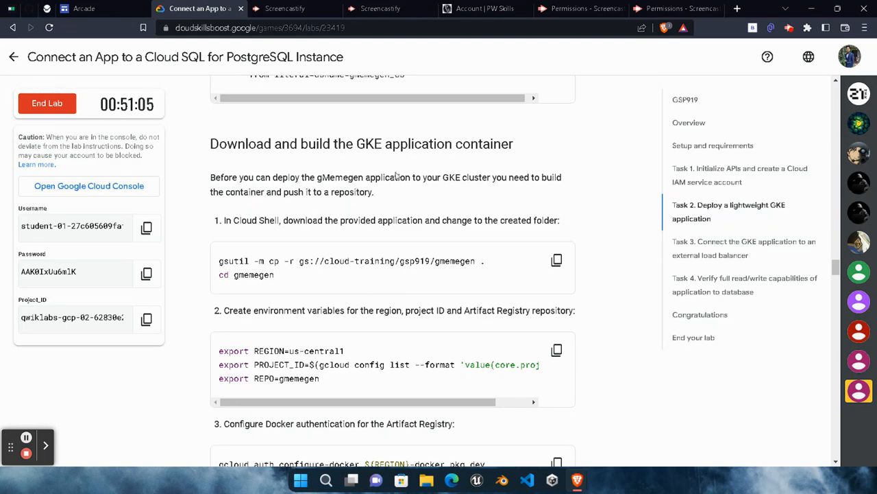
left_click(557, 260)
mouse_move(579, 479)
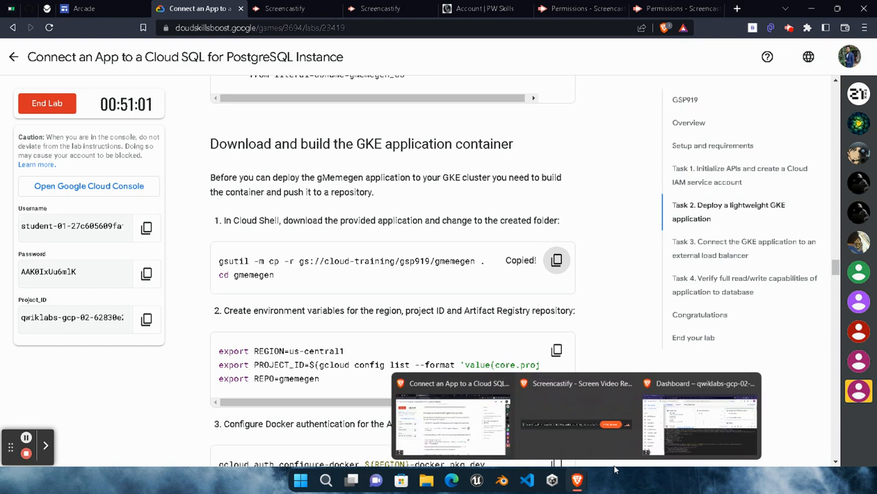
left_click(644, 439)
key("ctrl+v")
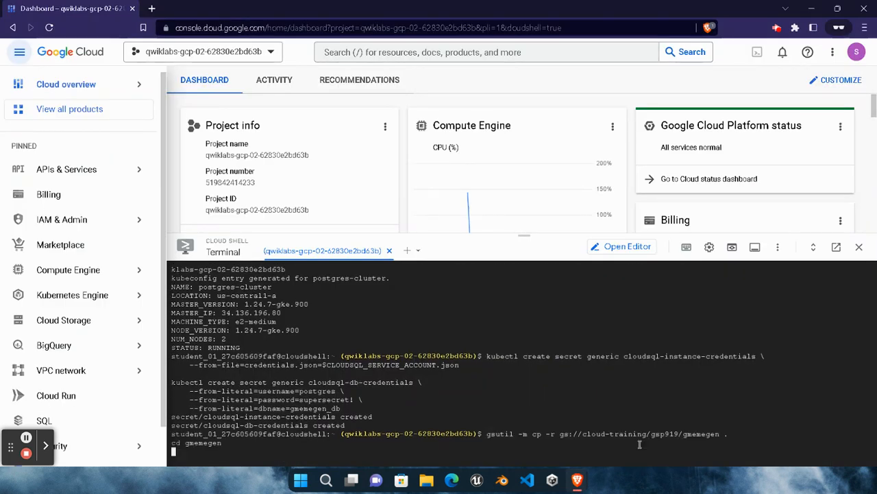
Copy and run the export commands that set REGION to us-central1, PROJECT_ID from the gcloud configuration and REPO to gmemegen.
mouse_move(579, 478)
left_click(466, 407)
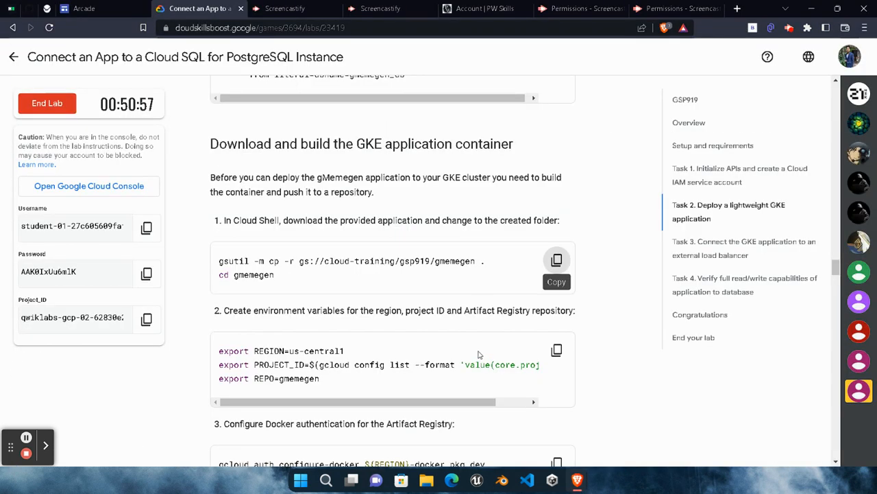
scroll(479, 354, "down", 2)
left_click(557, 236)
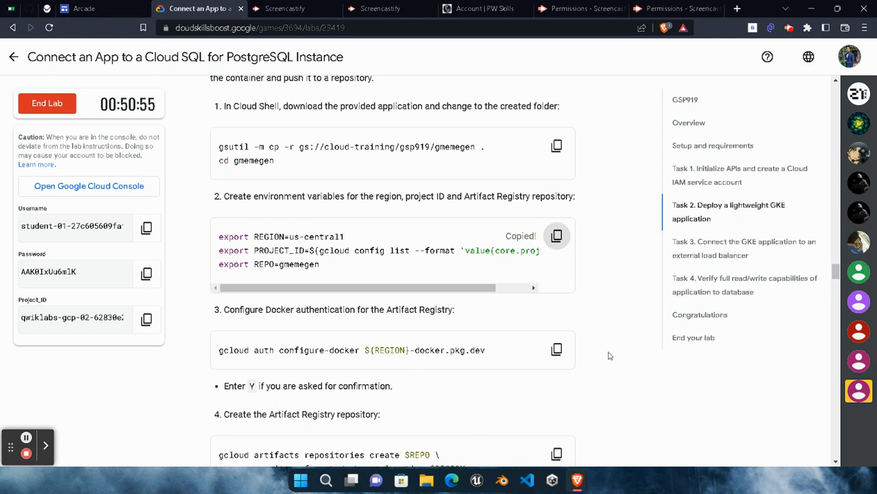
mouse_move(577, 479)
left_click(744, 388)
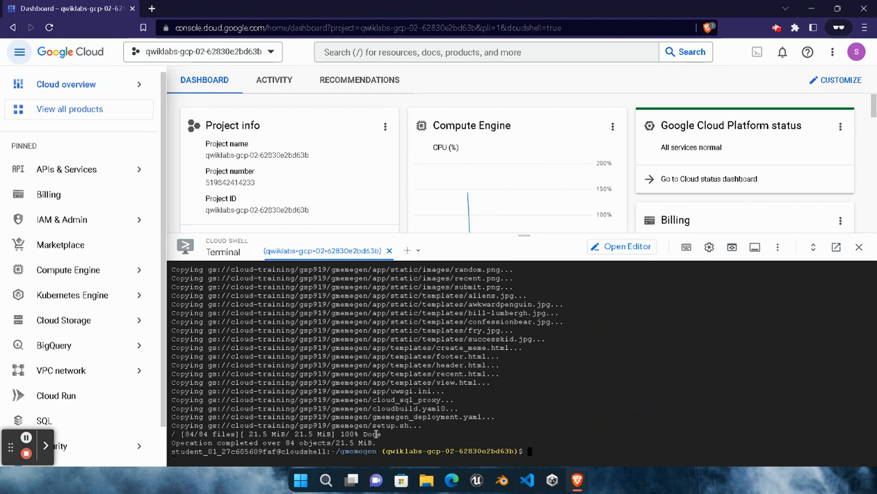
key("ctrl+v")
key("Return")
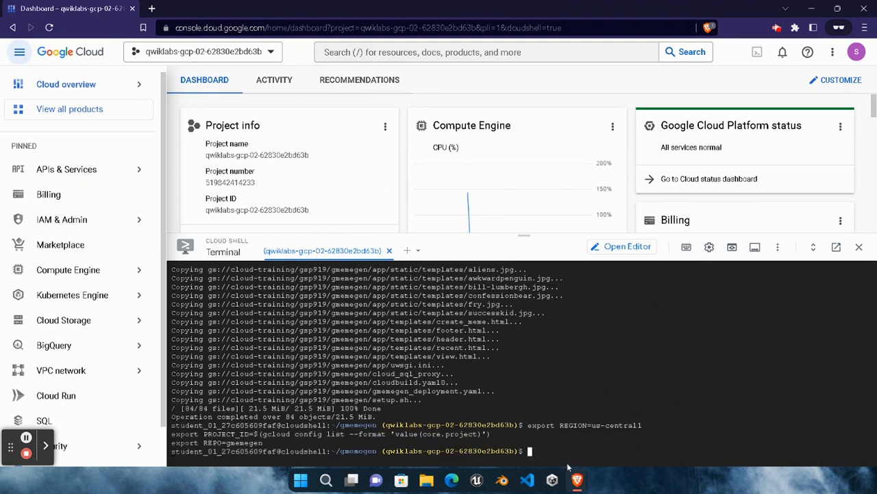
Copy and run "gcloud auth configure-docker ${REGION}-docker.pkg.dev" in Cloud Shell, answering Y to the request to continue.
left_click(480, 412)
scroll(473, 335, "down", 3)
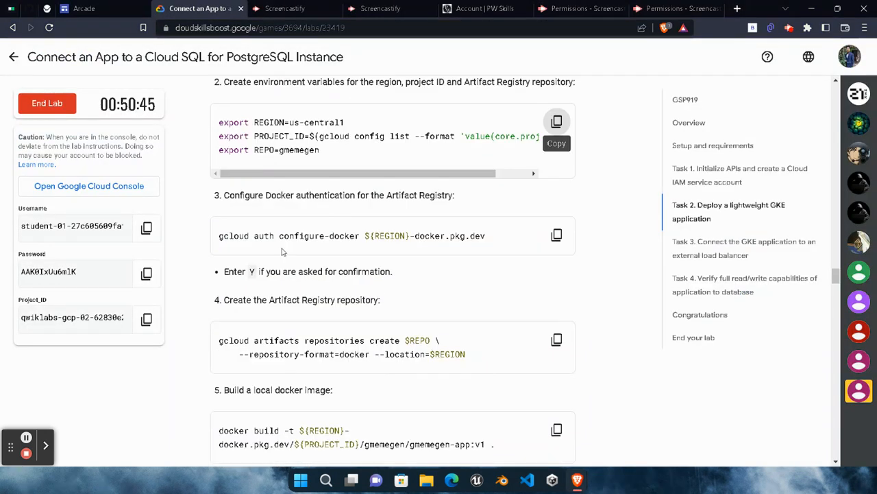
left_click(556, 235)
mouse_move(577, 480)
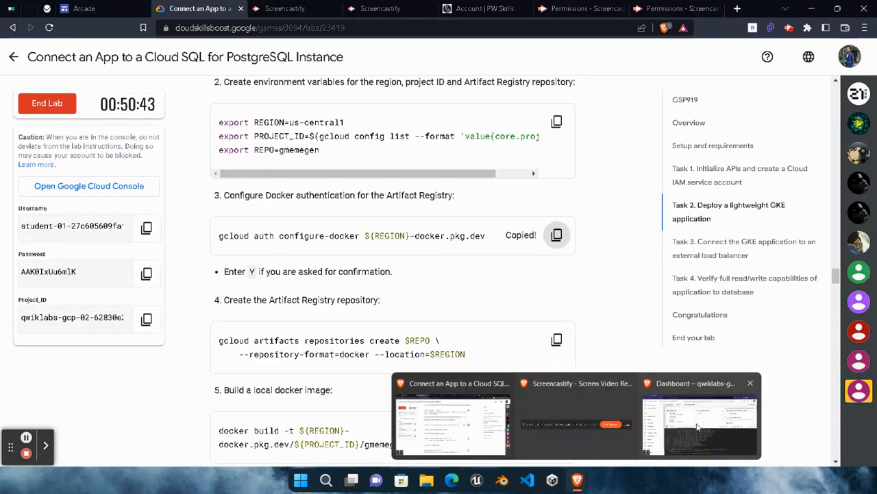
left_click(671, 439)
key("ctrl+v")
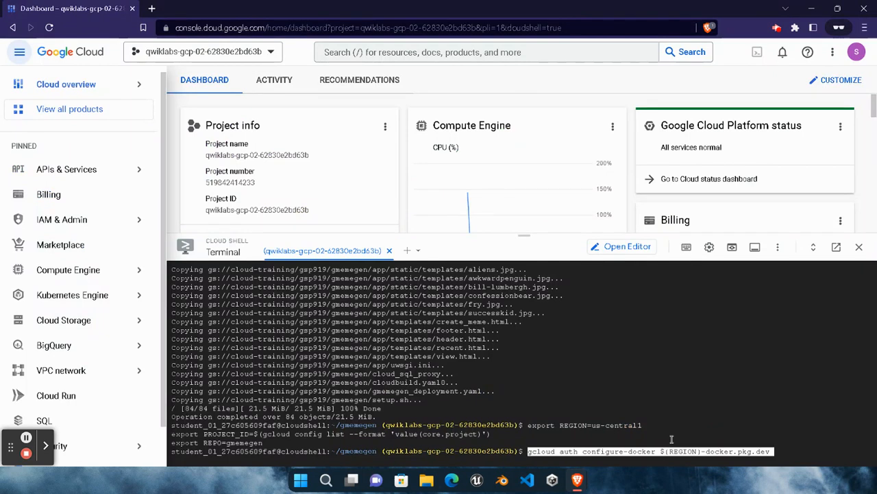
key("Return")
mouse_move(577, 480)
left_click(477, 431)
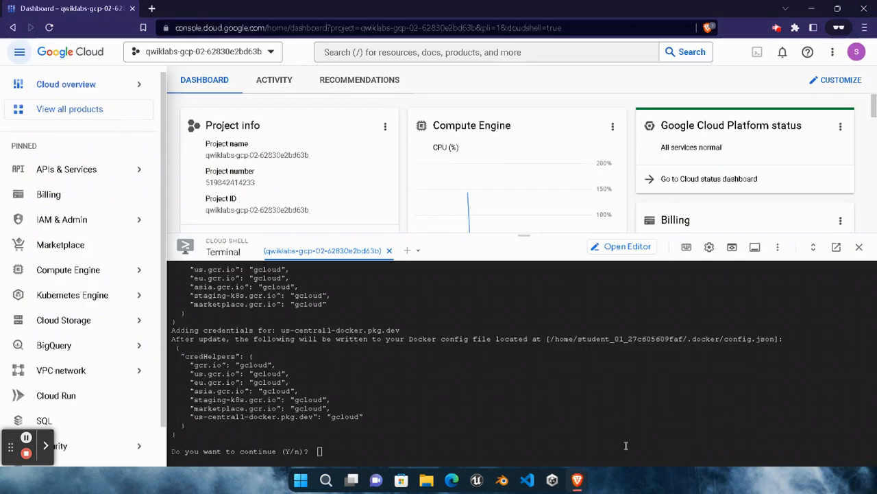
left_click(672, 432)
key("Return")
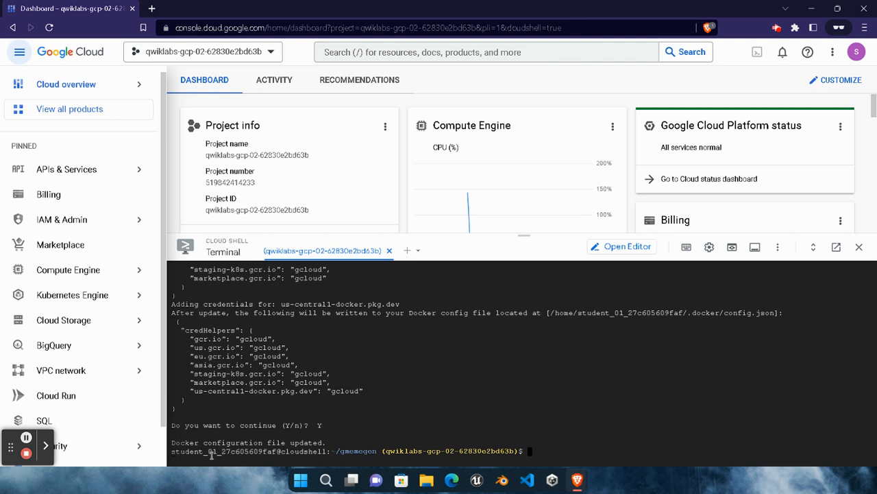
Copy the lab command that creates the Docker-format Artifact Registry repository $REPO in location $REGION, and run it in Cloud Shell.
mouse_move(582, 473)
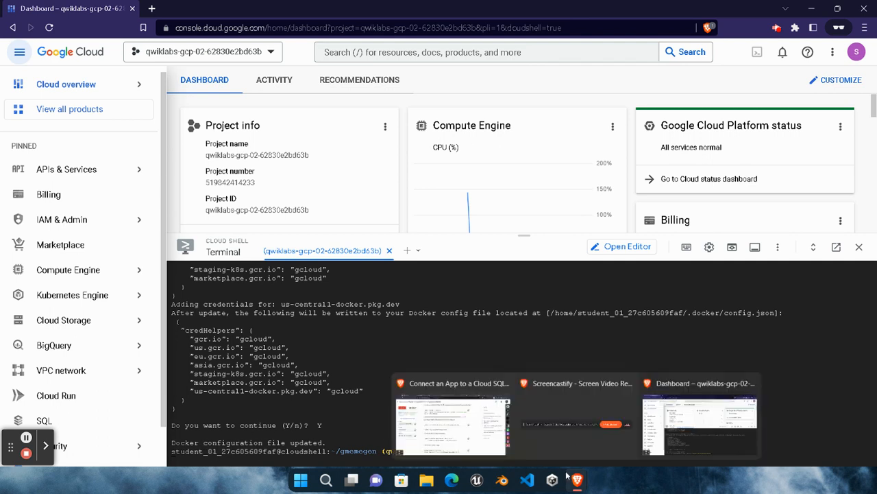
left_click(453, 414)
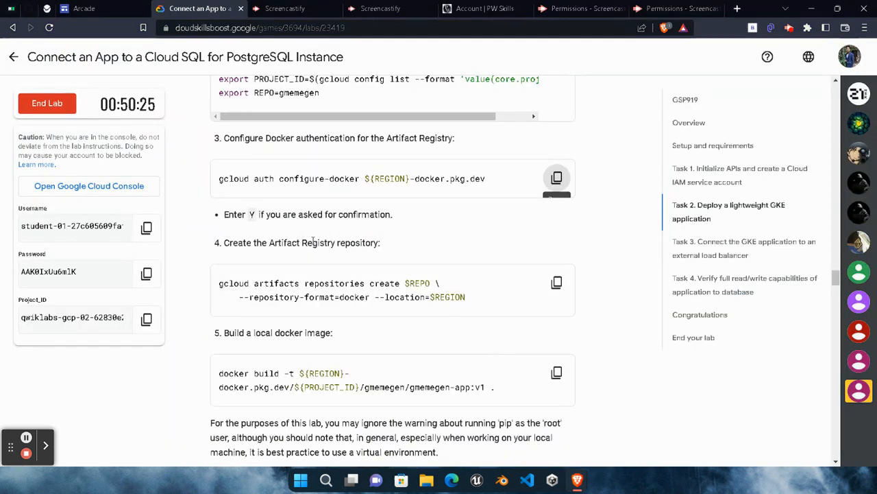
left_click(558, 283)
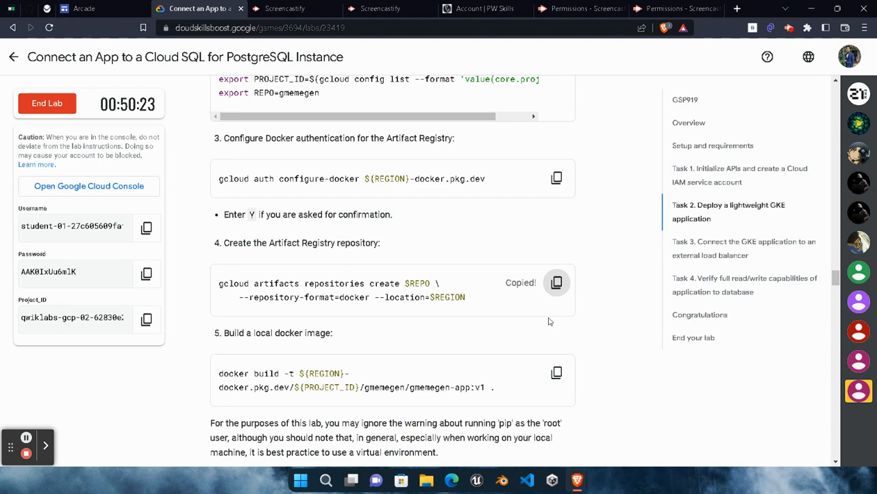
mouse_move(577, 480)
left_click(590, 439)
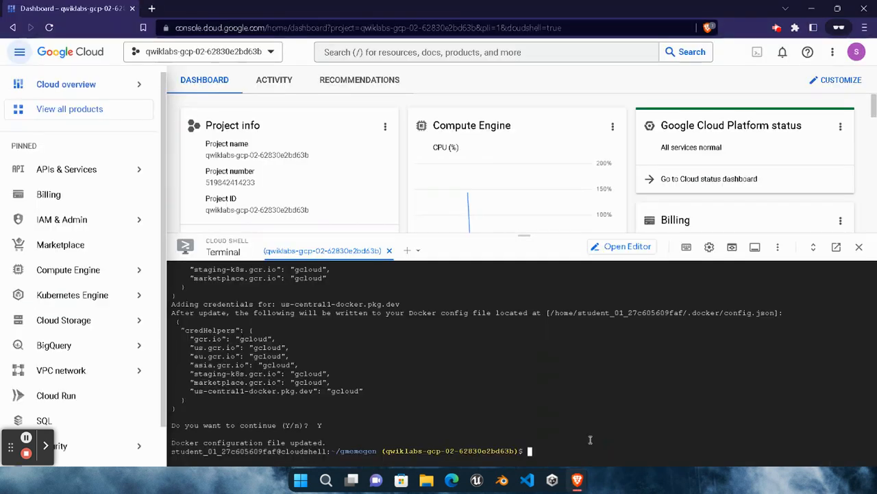
key("ctrl+v")
key("Return")
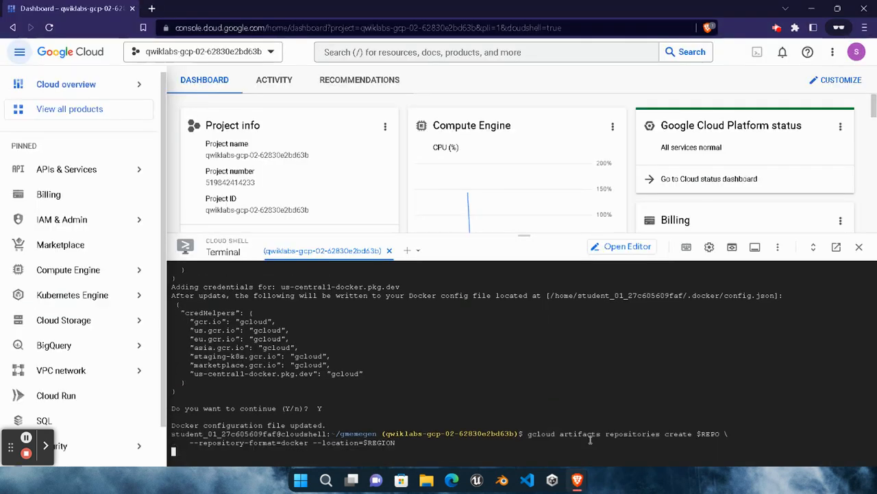
Copy the lab command that builds the local Docker image gmemegen-app:v1 and return to the Cloud Shell terminal.
mouse_move(584, 478)
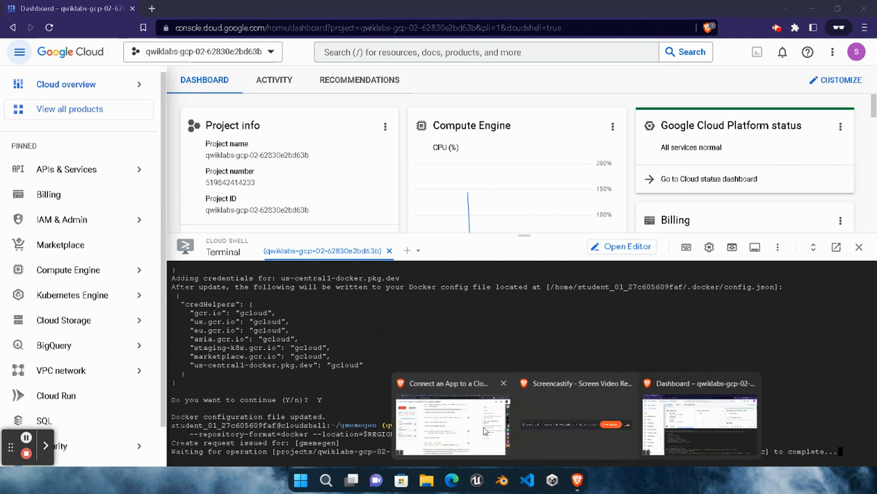
left_click(473, 425)
left_click(557, 374)
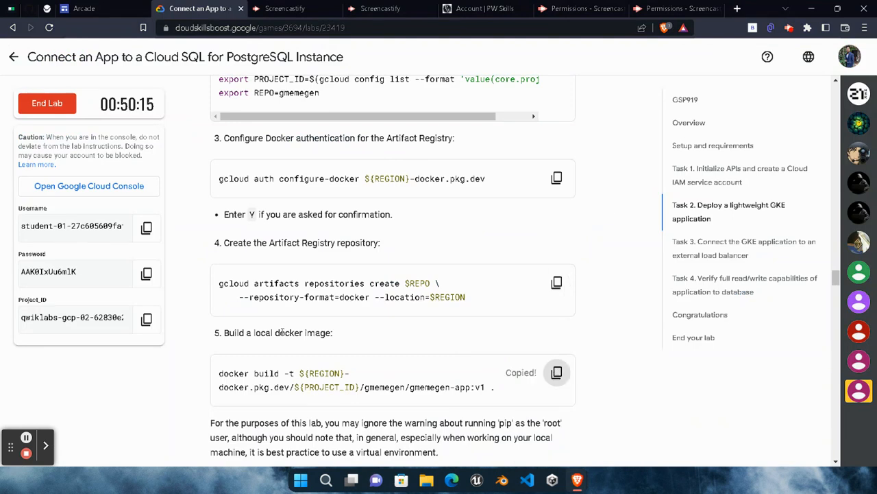
mouse_move(578, 480)
left_click(734, 412)
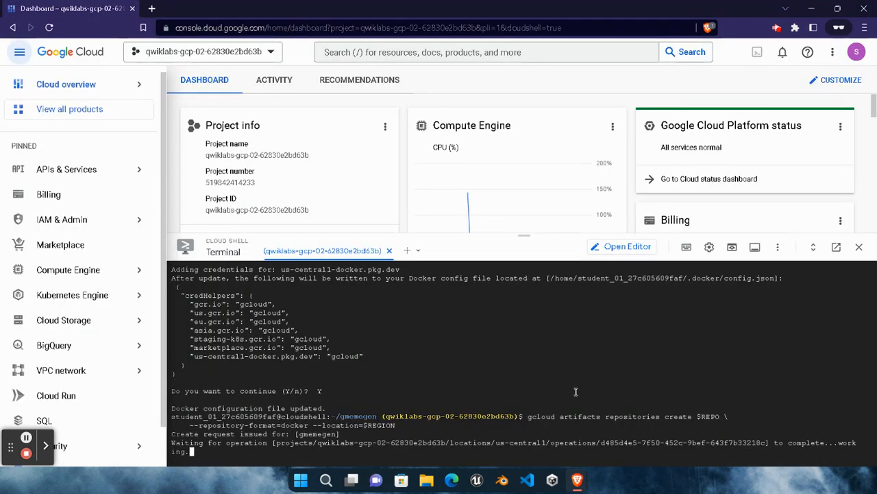
scroll(576, 391, "up", 6)
type("Y")
key("Return")
Recheck the lab's repository steps and run "docker build -t ${REGION}-docker.pkg.dev/${PROJECT_ID}/gmemegen/gmemegen-app:v1 ." in Cloud Shell.
mouse_move(577, 480)
left_click(445, 418)
scroll(442, 336, "up", 1)
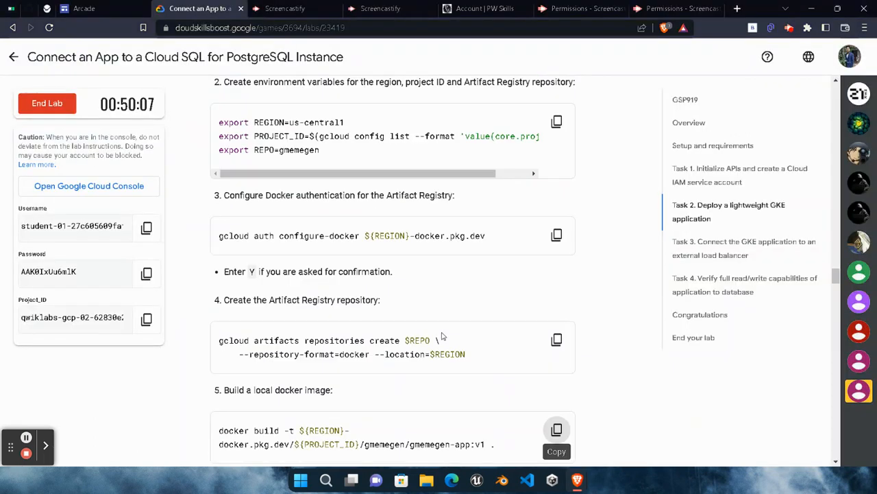
scroll(443, 336, "up", 2)
scroll(442, 336, "down", 2)
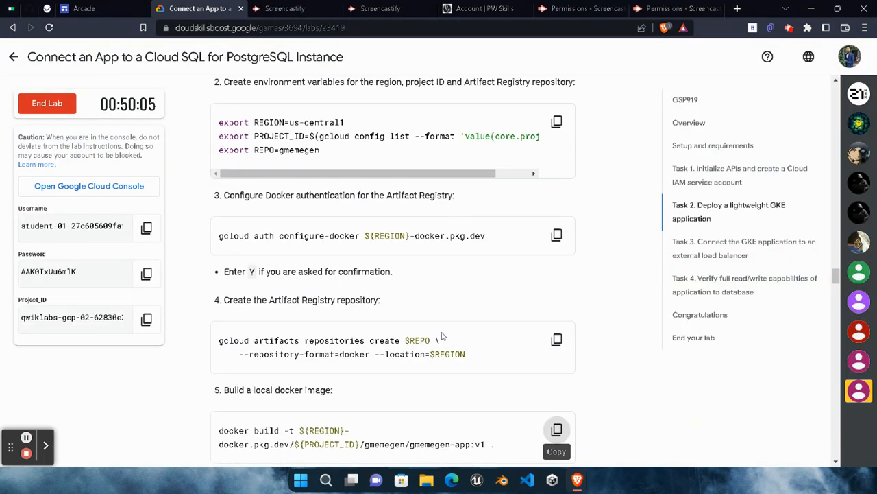
scroll(442, 335, "down", 2)
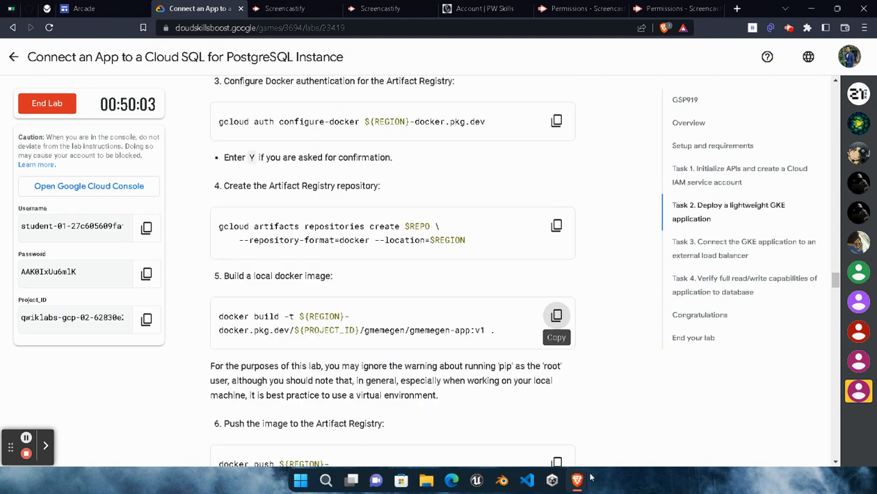
mouse_move(582, 480)
left_click(657, 428)
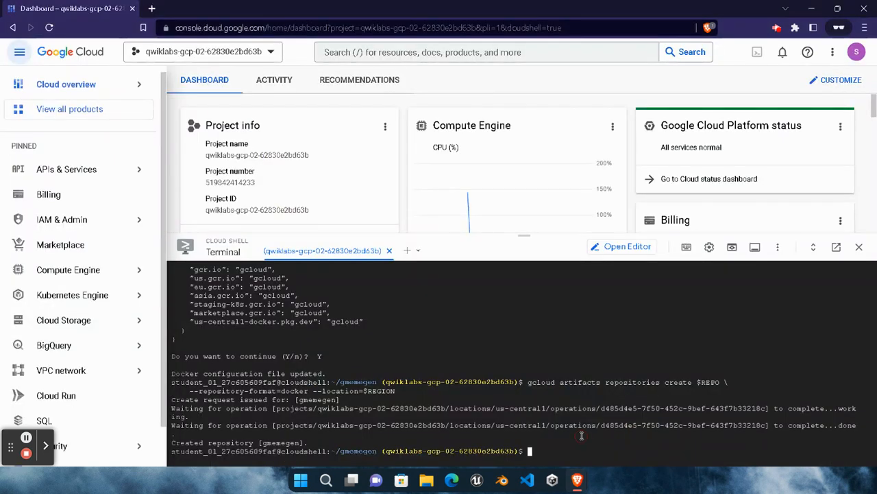
key("ctrl+v")
key("Return")
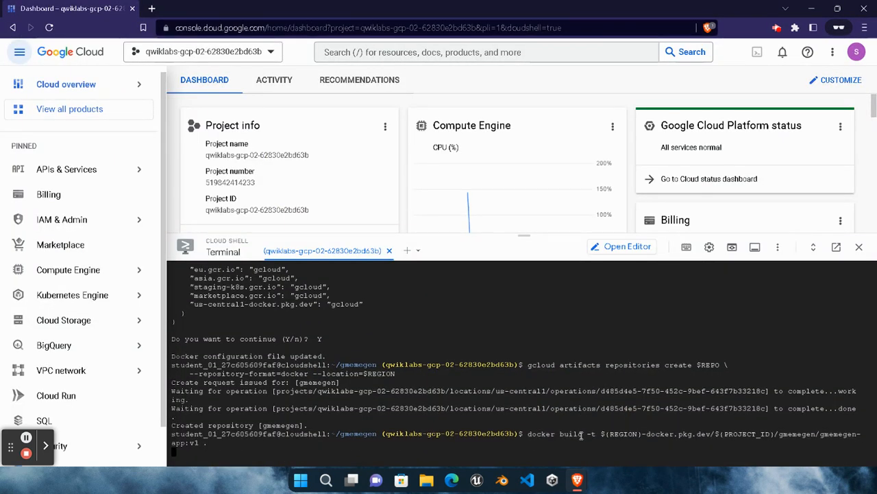
Copy the lab command "docker push ${REGION}-docker.pkg.dev/${PROJECT_ID}/gmemegen/gmemegen-app:v1" and run it in Cloud Shell once the build has finished.
mouse_move(577, 480)
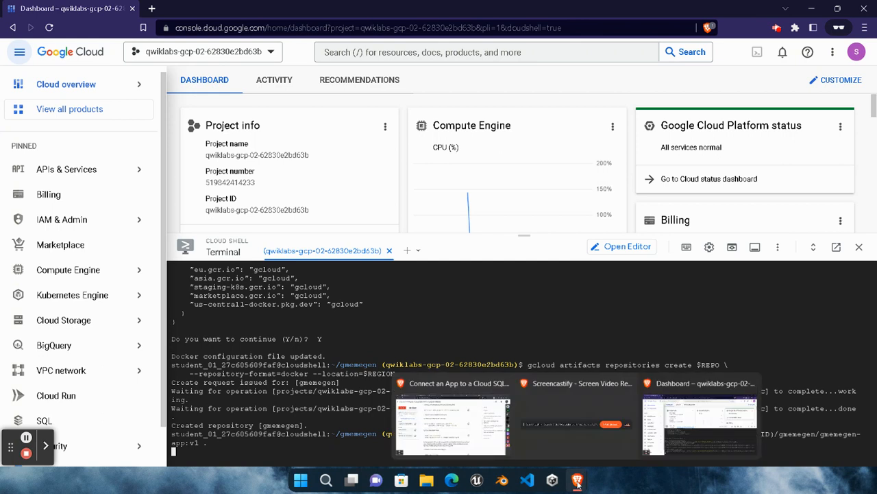
left_click(458, 434)
scroll(500, 363, "down", 3)
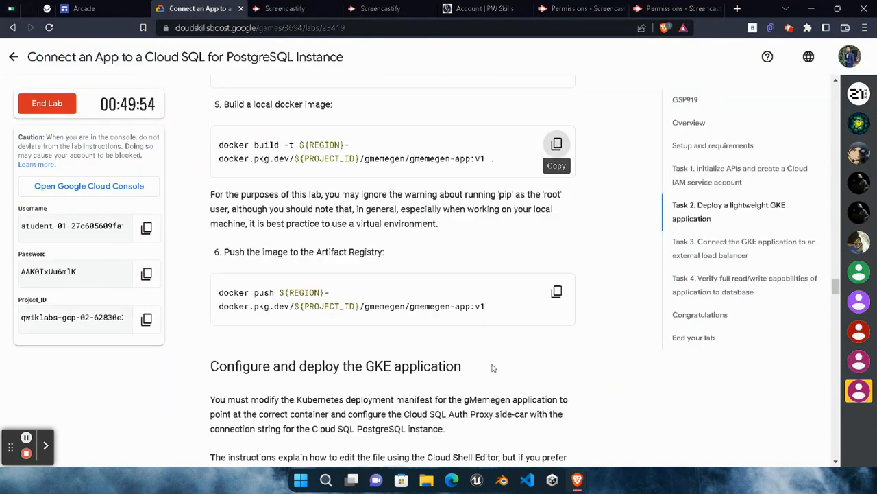
scroll(490, 371, "down", 1)
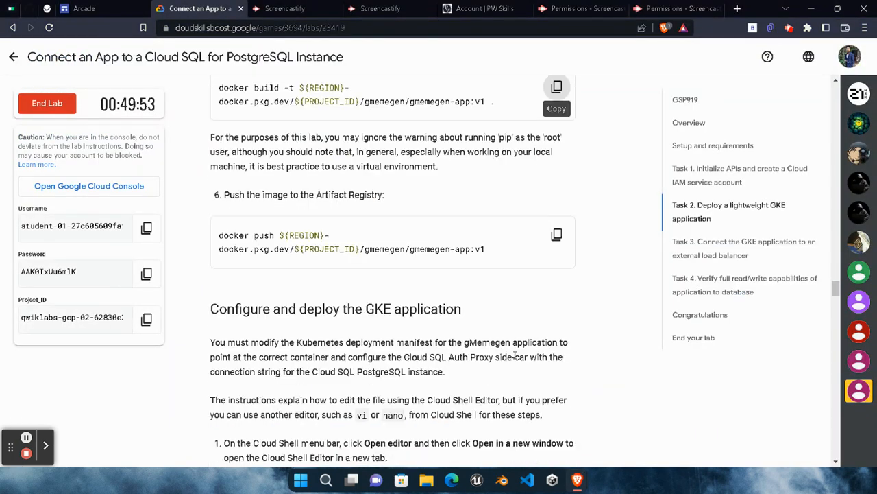
left_click(556, 235)
scroll(528, 274, "down", 3)
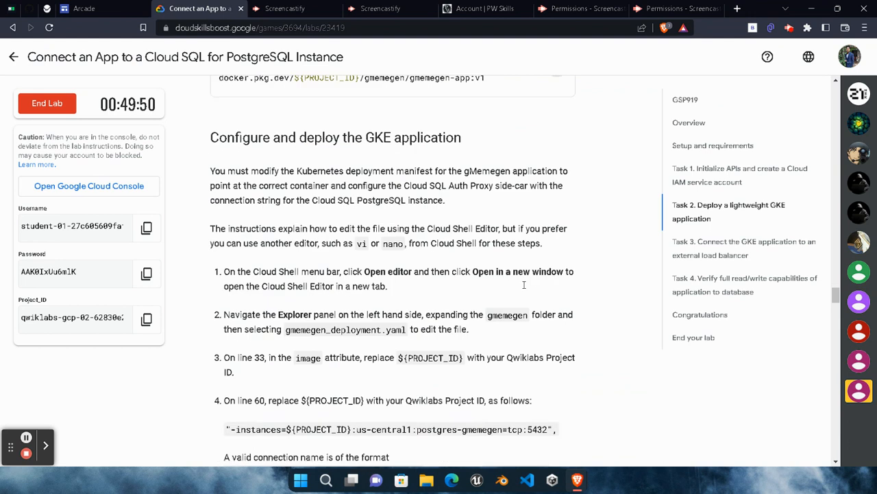
scroll(524, 285, "down", 1)
mouse_move(577, 480)
left_click(676, 429)
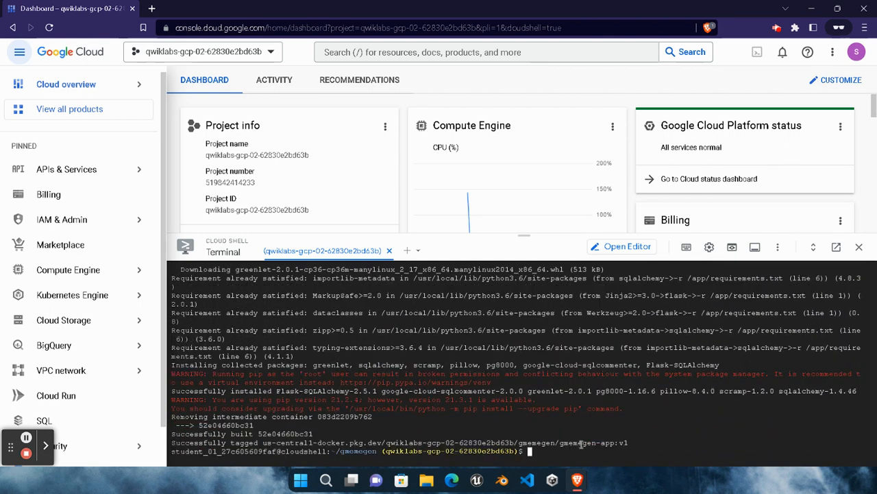
key("ctrl+v")
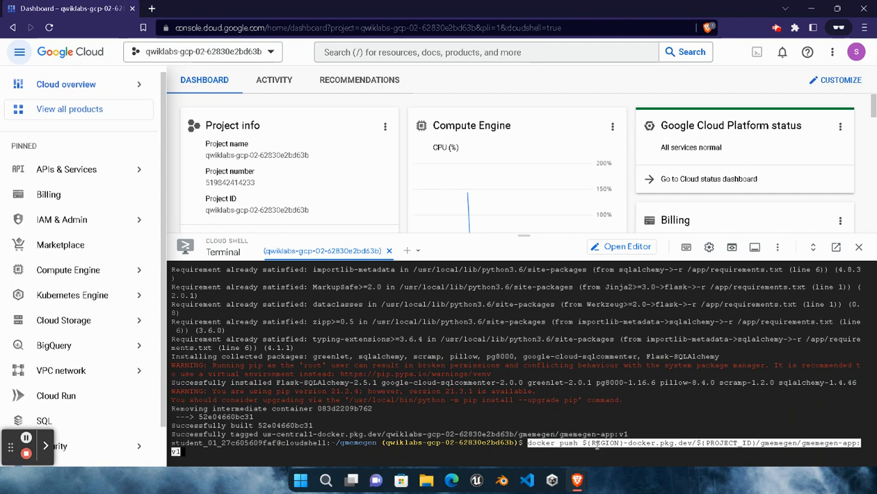
key("Return")
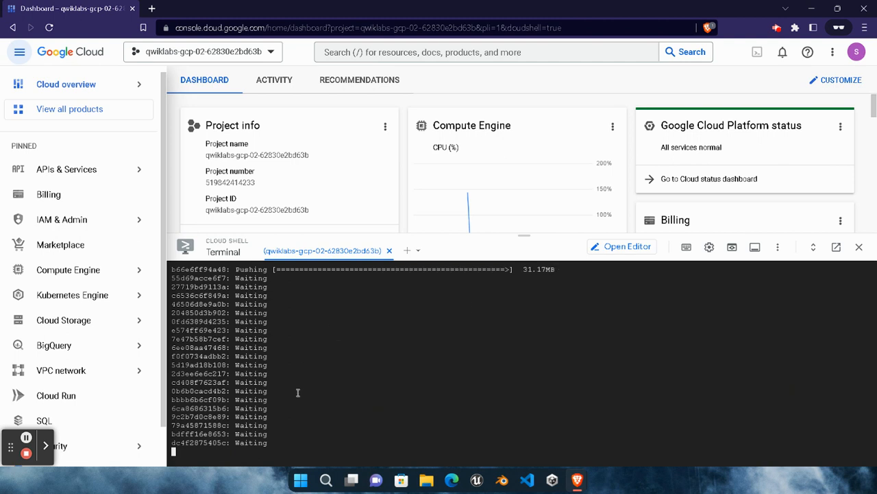
left_click(27, 438)
left_click(27, 438)
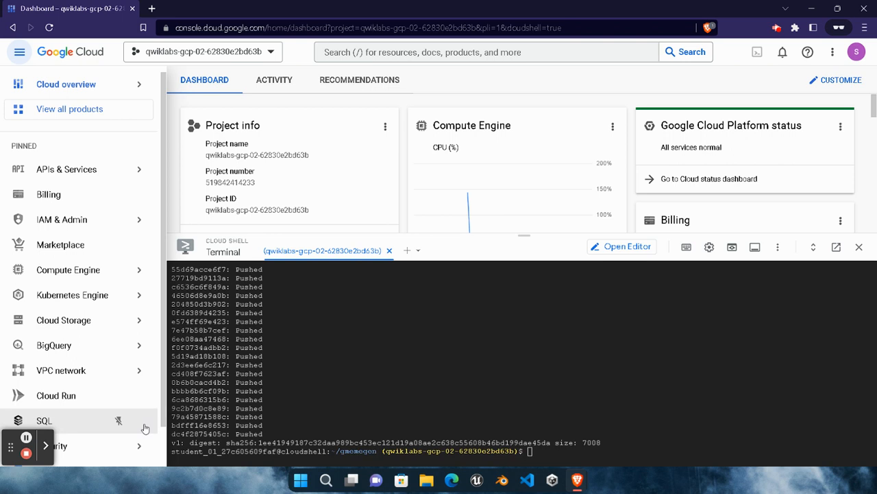
left_click(590, 453)
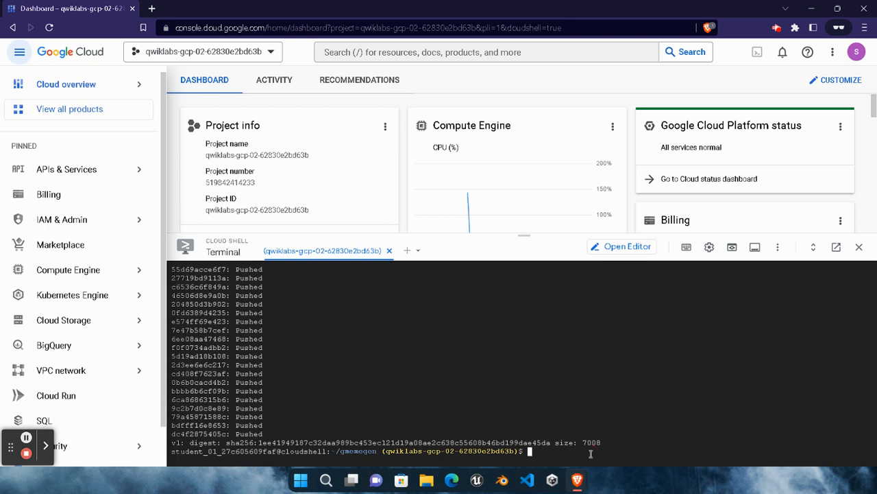
Check the lab's instructions for configuring the GKE application and open the Cloud Shell Editor.
mouse_move(578, 478)
left_click(452, 418)
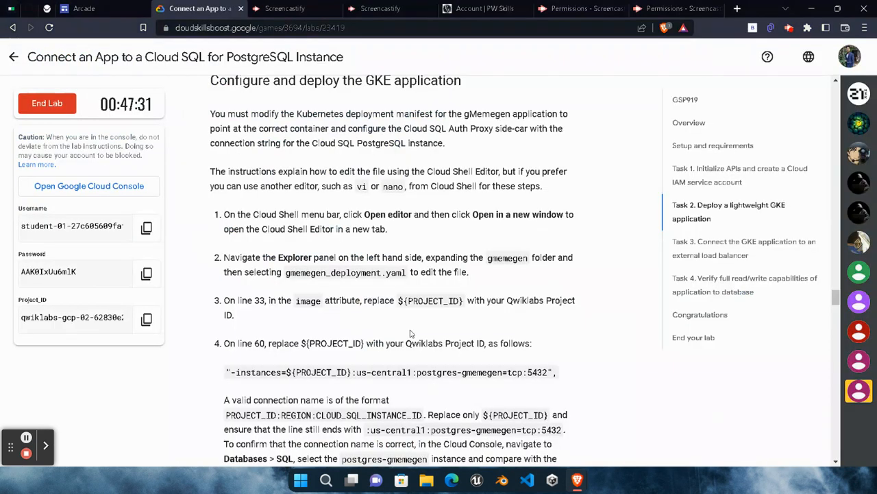
scroll(403, 301, "up", 2)
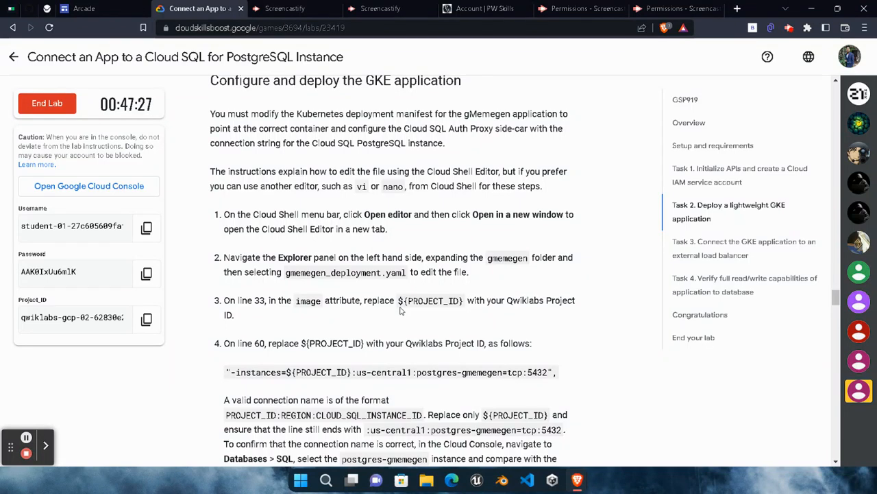
mouse_move(577, 479)
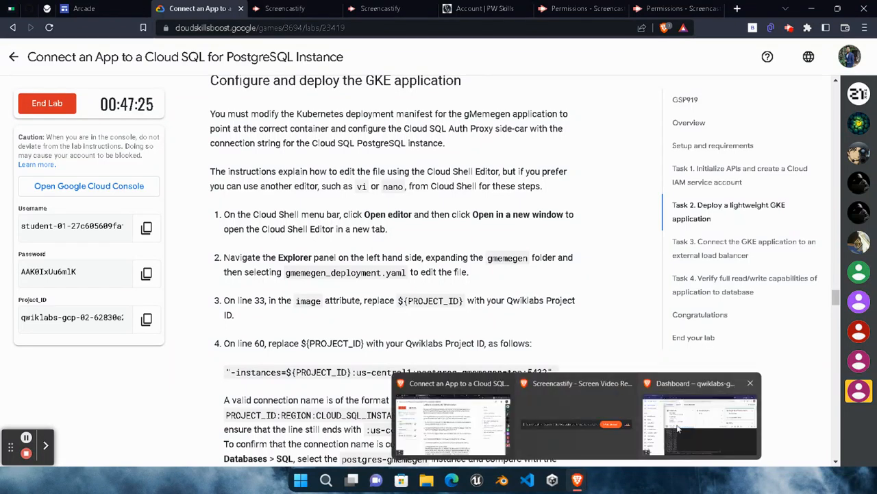
left_click(713, 411)
left_click(626, 246)
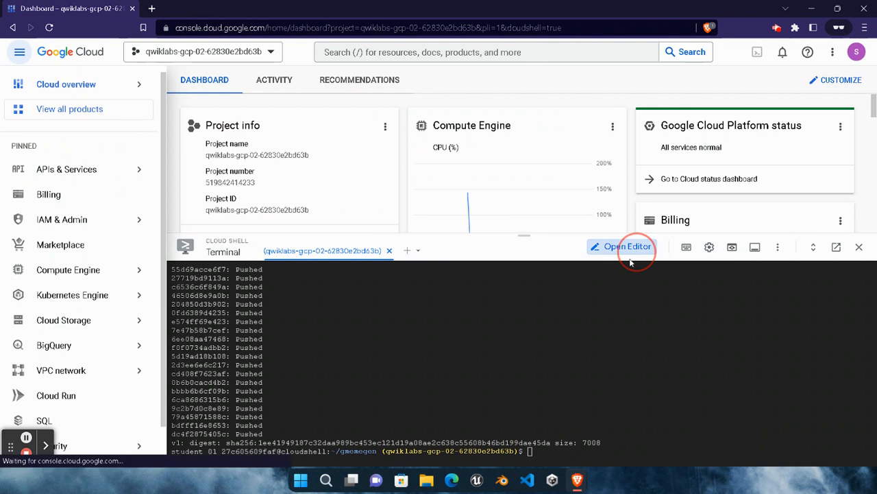
left_click(649, 144)
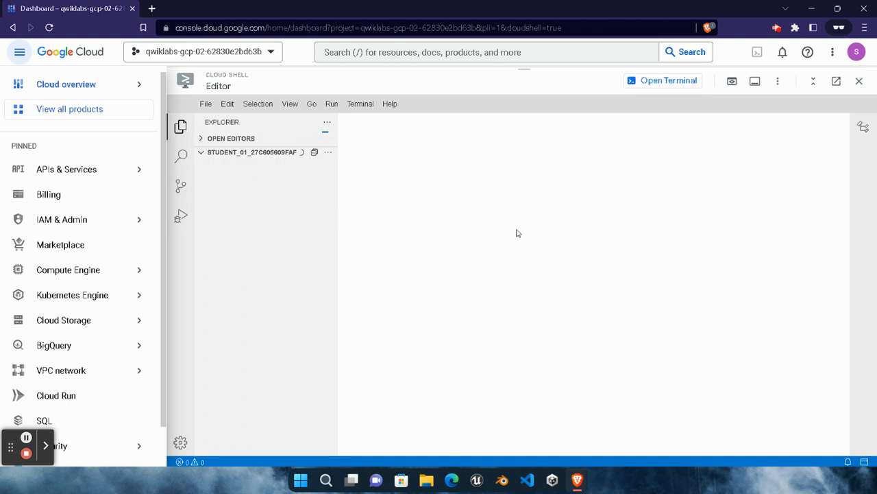
Copy the Project_ID from the lab's credentials and return to the Cloud Shell Editor.
mouse_move(574, 478)
left_click(452, 418)
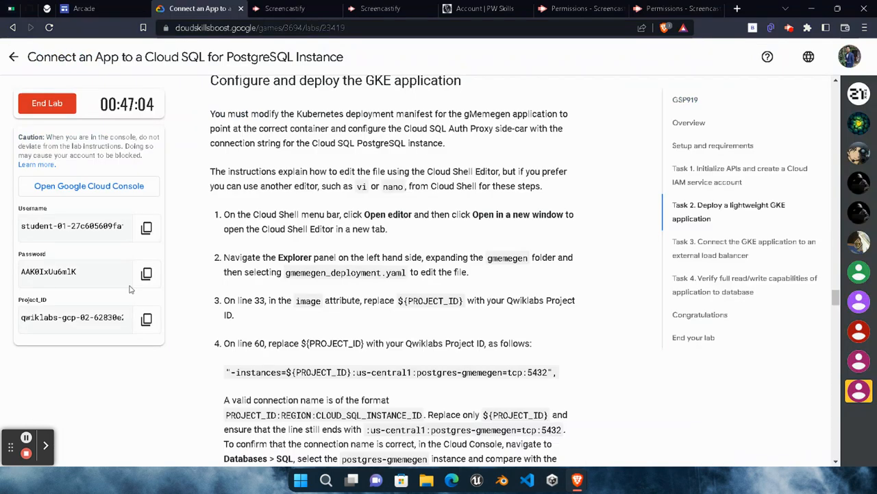
left_click(146, 319)
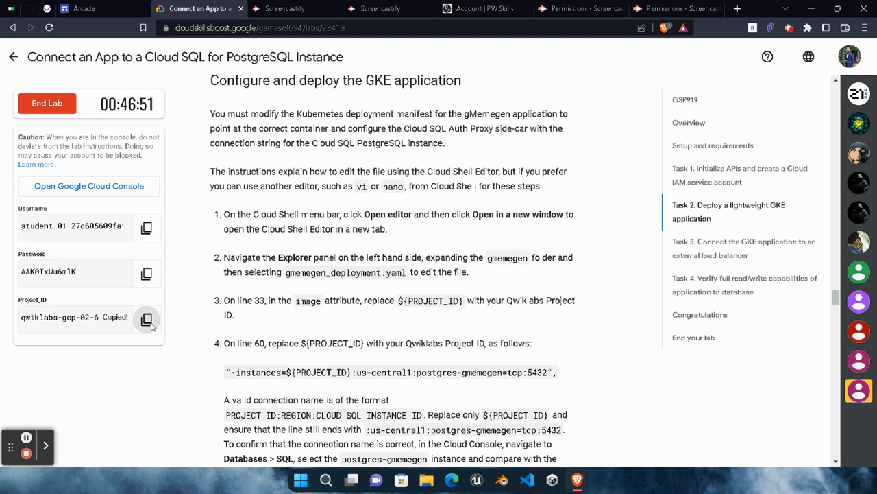
mouse_move(577, 480)
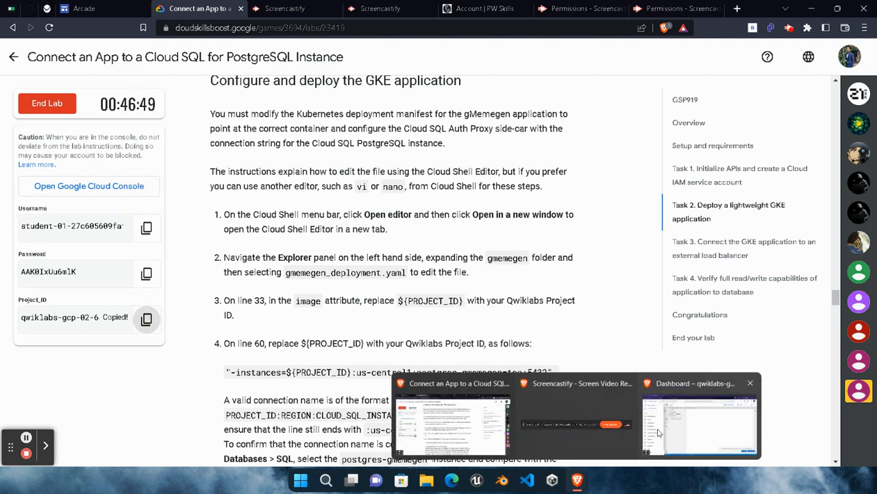
left_click(699, 412)
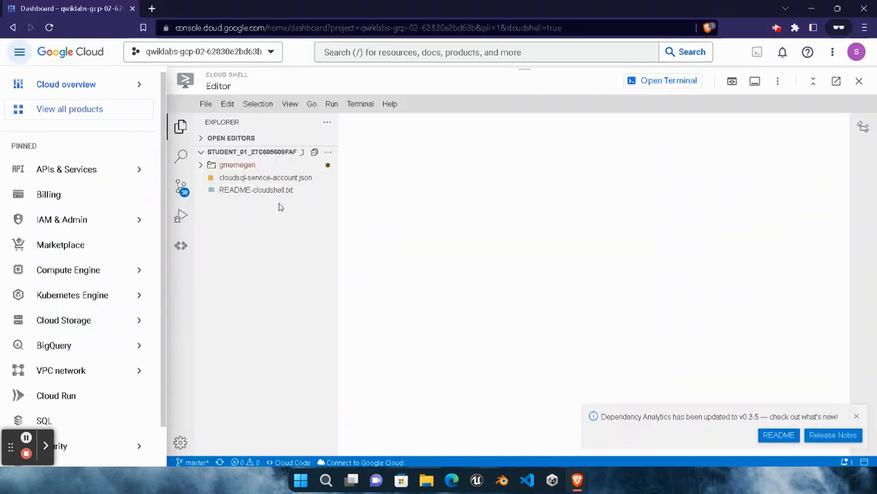
Open gmemegen_deployment.yaml from the gmemegen folder and dismiss the Dependency Analytics notification.
left_click(228, 166)
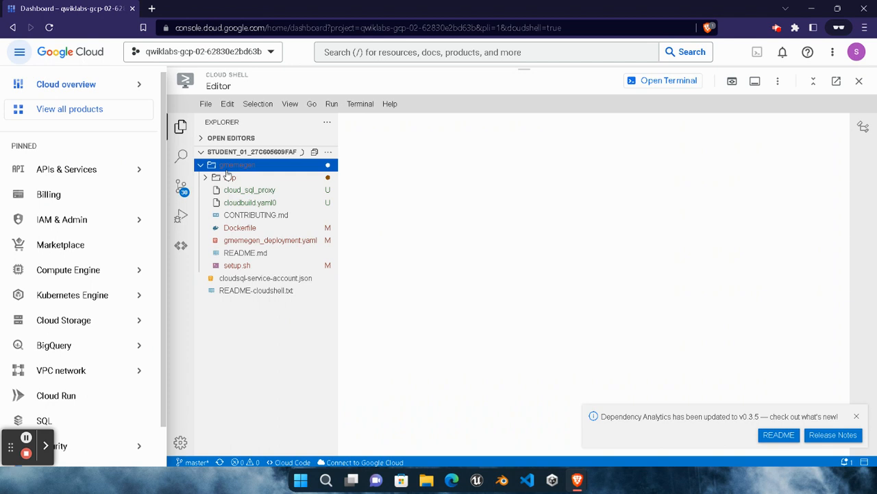
left_click(291, 241)
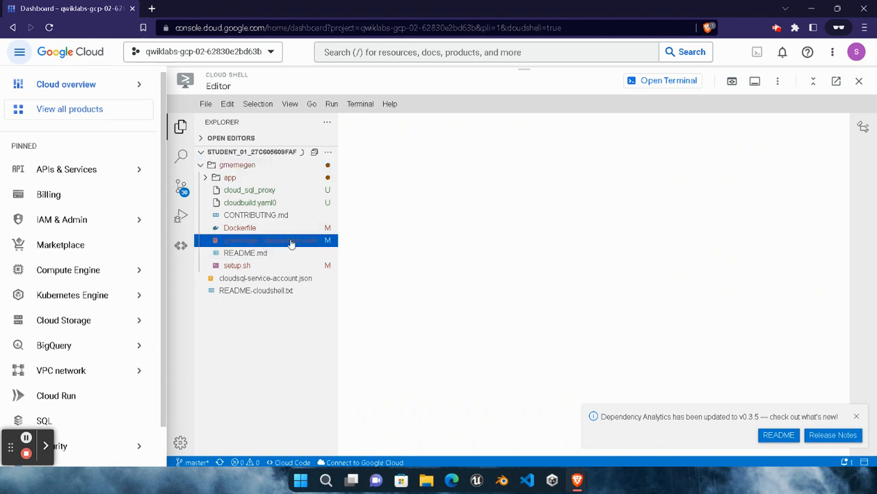
left_click(854, 416)
Replace ${PROJECT_ID} in the image attribute on line 33 of gmemegen_deployment.yaml with the copied project ID and save the file.
scroll(544, 317, "down", 5)
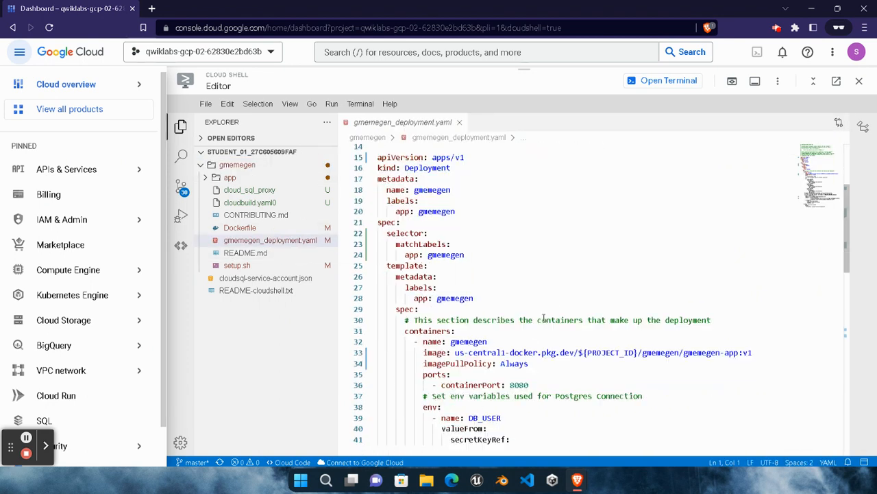
scroll(544, 318, "down", 2)
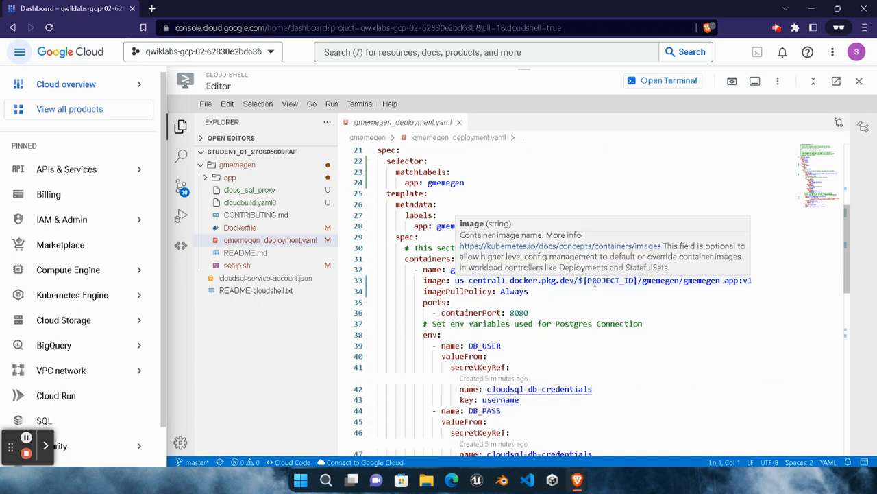
left_click_drag(580, 281, 639, 281)
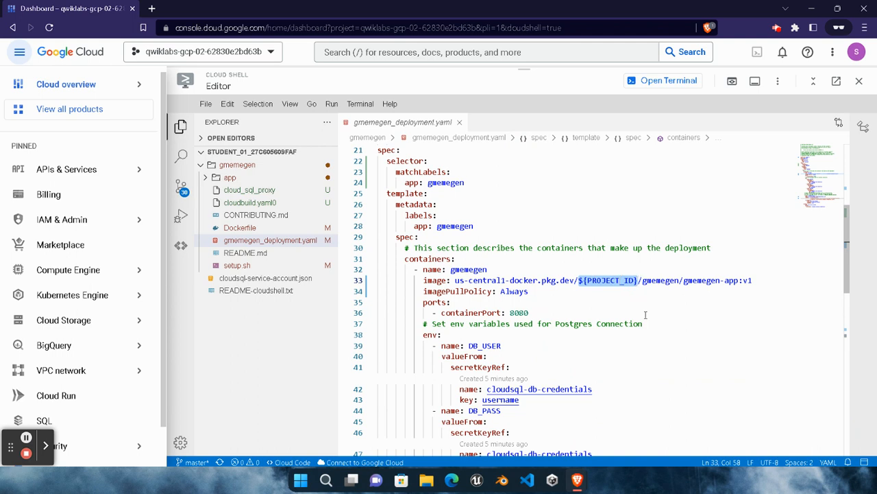
key("BackSpace")
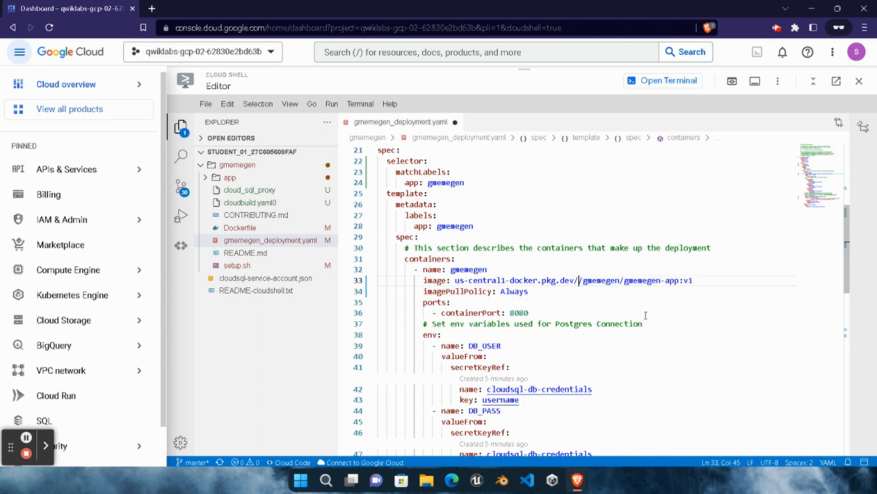
key("ctrl+s")
key("ctrl+v")
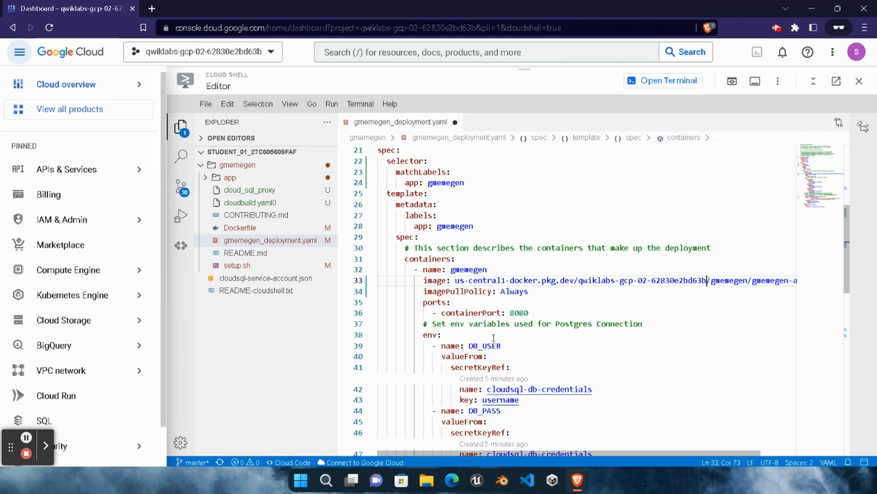
key("ctrl+s")
Replace ${PROJECT_ID} in the -instances argument on line 60 of gmemegen_deployment.yaml with the copied project ID and save all files.
left_click(25, 438)
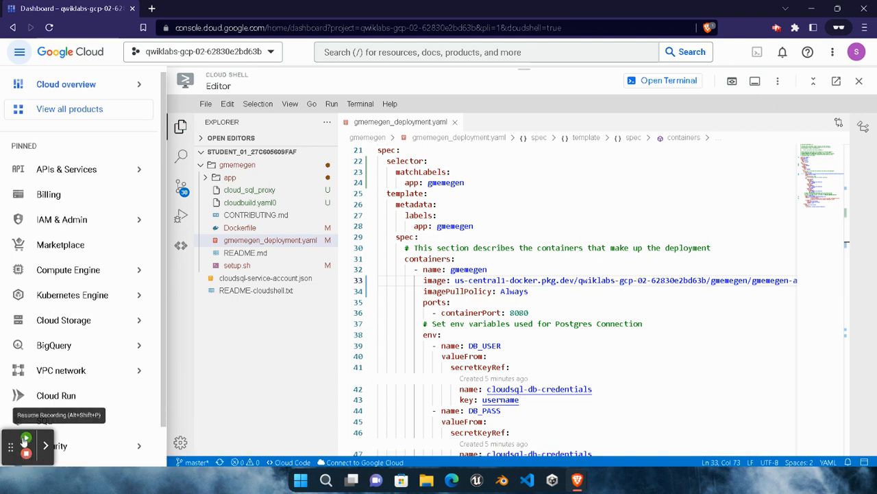
left_click(25, 438)
scroll(425, 326, "down", 3)
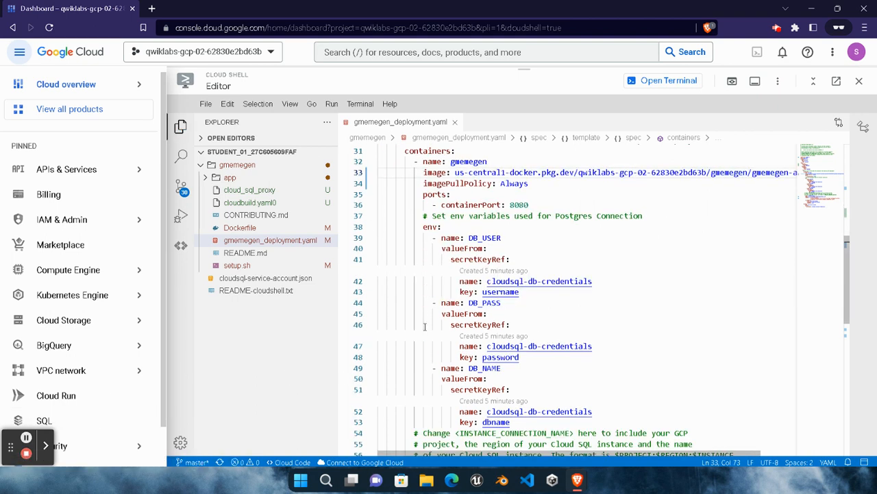
scroll(425, 326, "down", 5)
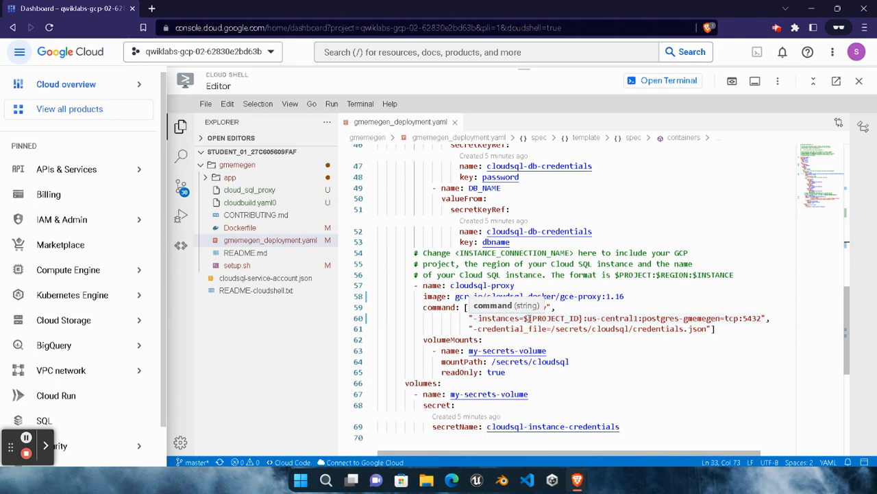
left_click_drag(524, 318, 582, 318)
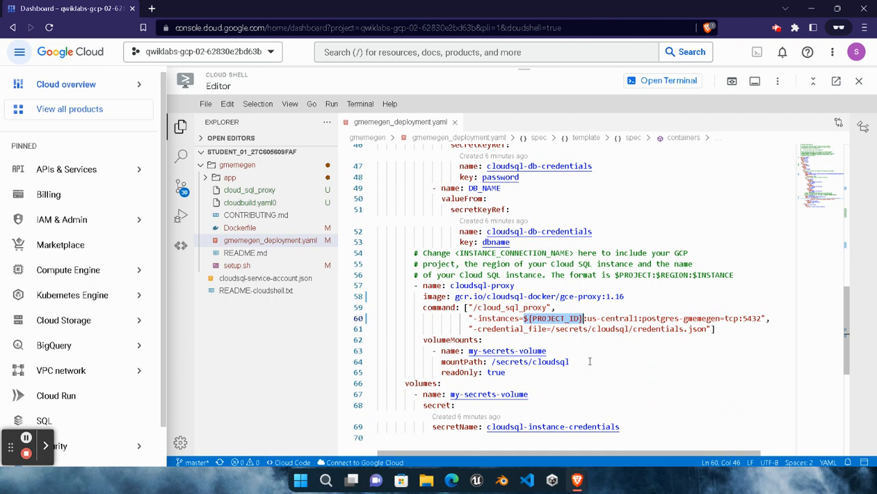
key("BackSpace")
type("qwiklabs-gcp-02-62830e2bd63b")
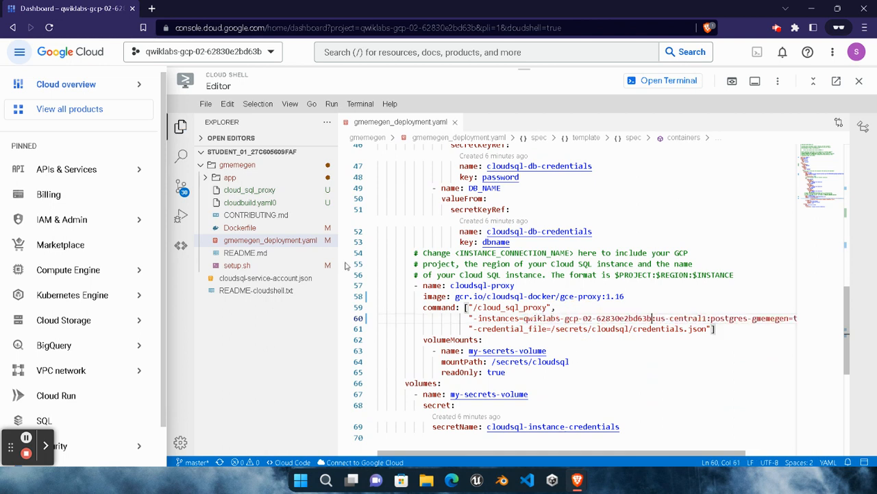
left_click(206, 104)
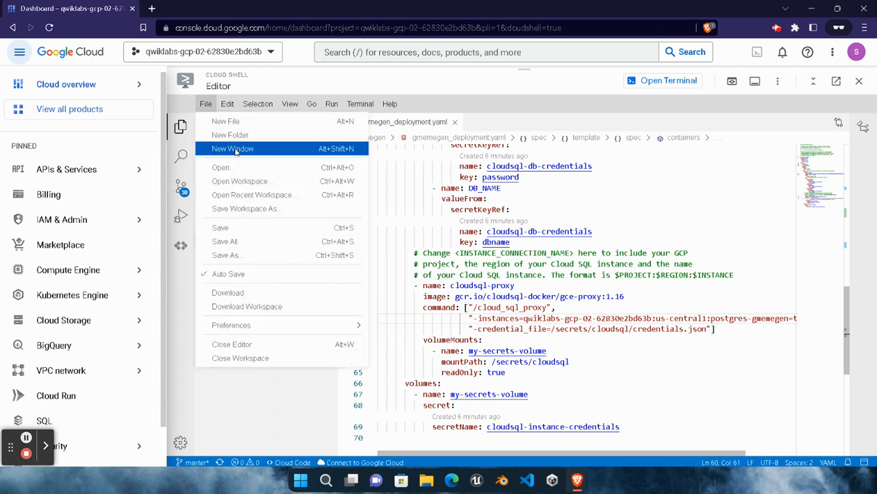
left_click(270, 241)
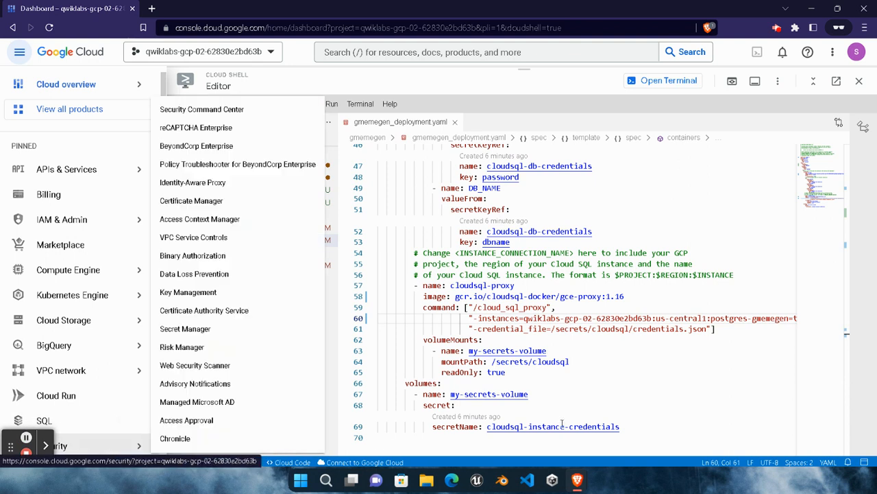
Copy the deployment command from the lab instructions and run kubectl create -f gmemegen_deployment.yaml in the Cloud Shell terminal.
mouse_move(580, 480)
left_click(473, 449)
scroll(444, 352, "down", 5)
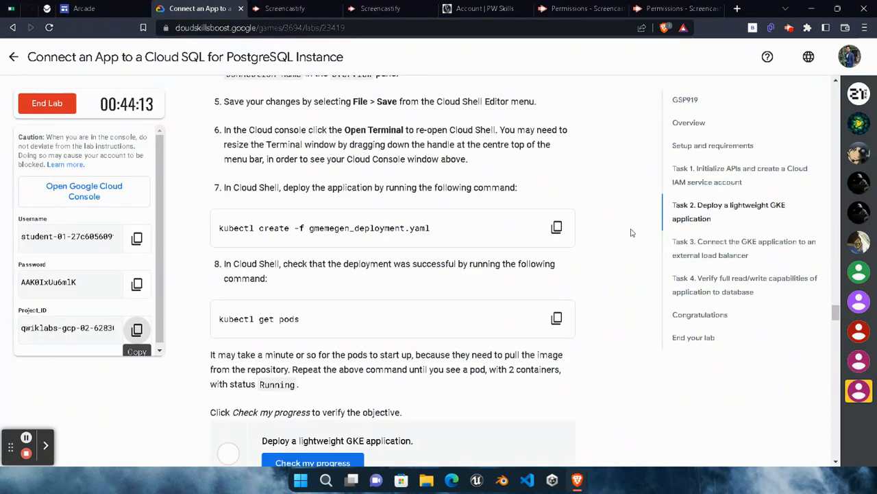
left_click(559, 228)
mouse_move(577, 480)
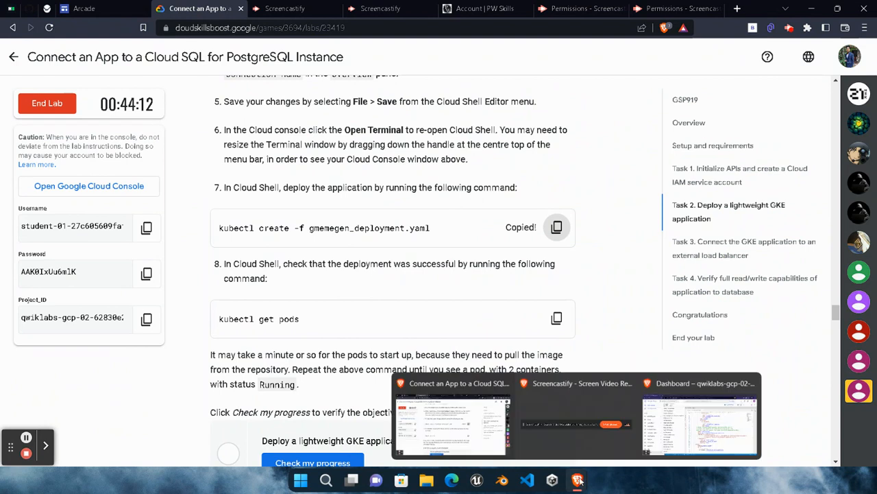
left_click(668, 417)
left_click(668, 80)
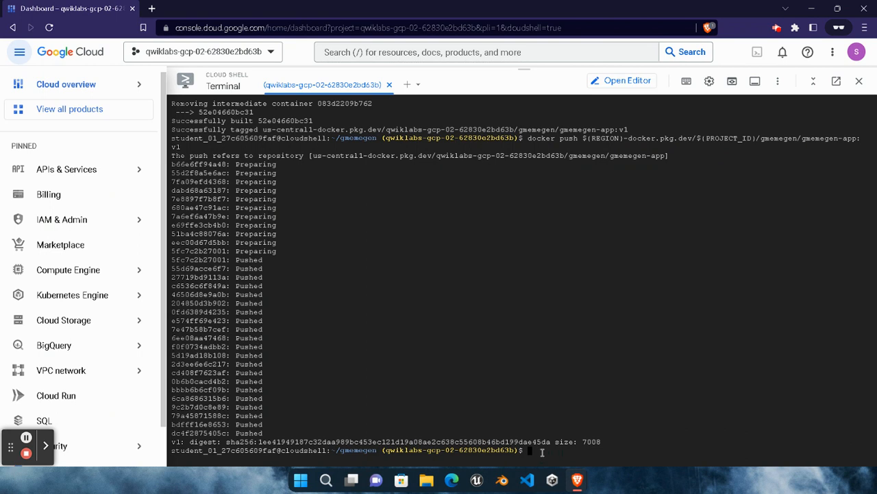
key("ctrl+v")
key("Return")
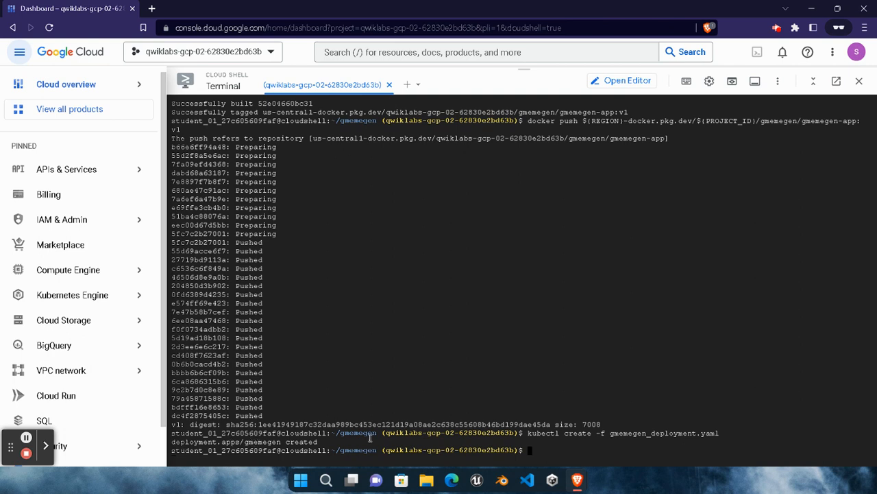
Copy kubectl get pods from the lab instructions and run it twice in Cloud Shell to check the pod status.
mouse_move(577, 480)
left_click(499, 393)
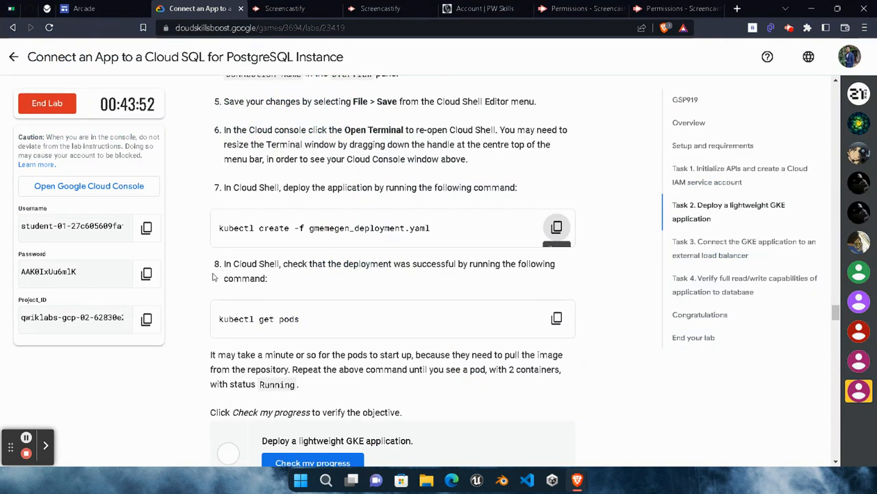
left_click(556, 318)
mouse_move(577, 480)
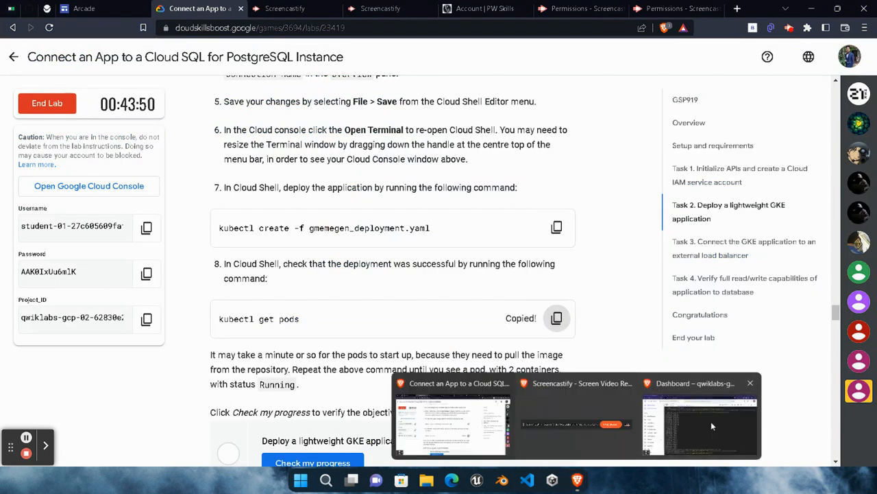
left_click(711, 421)
key("ctrl+v")
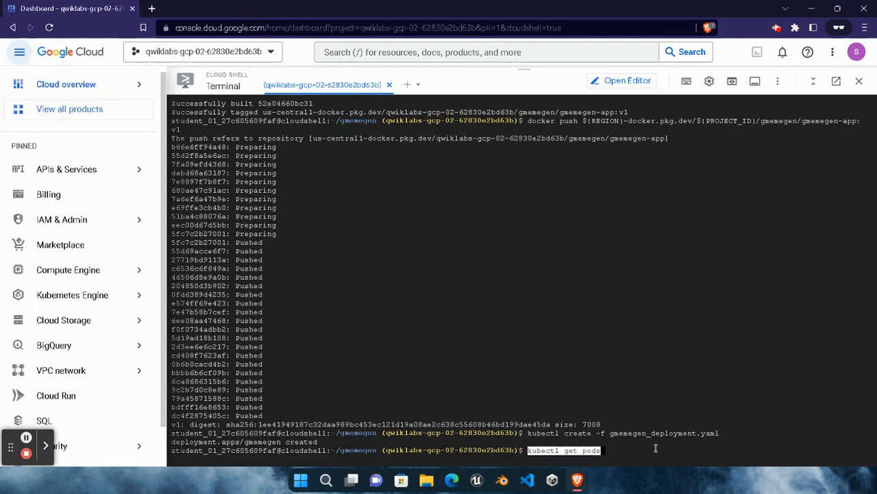
key("Return")
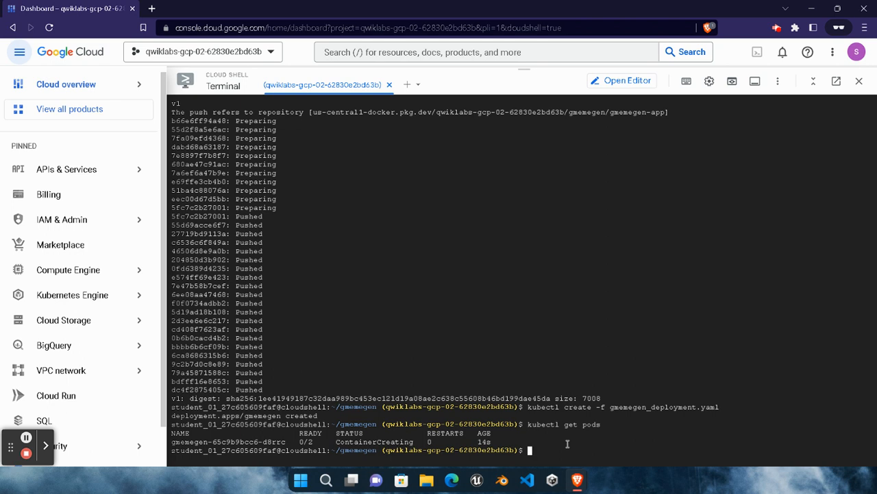
key("Up")
key("Return")
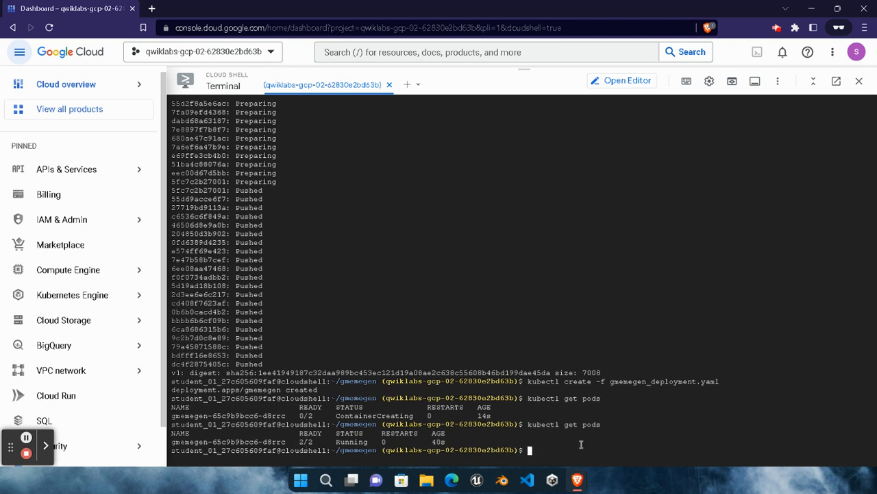
Return to the lab page and check the progress of the "Deploy a lightweight GKE application" objective.
mouse_move(581, 482)
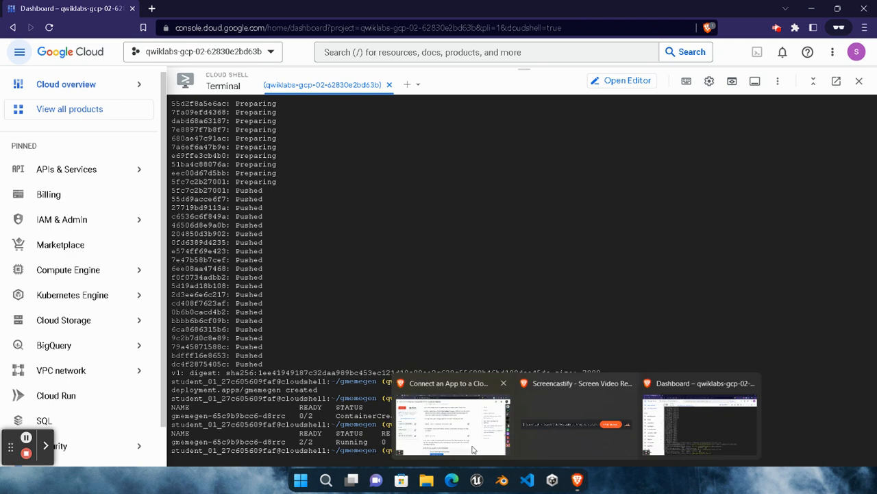
left_click(443, 408)
left_click(315, 297)
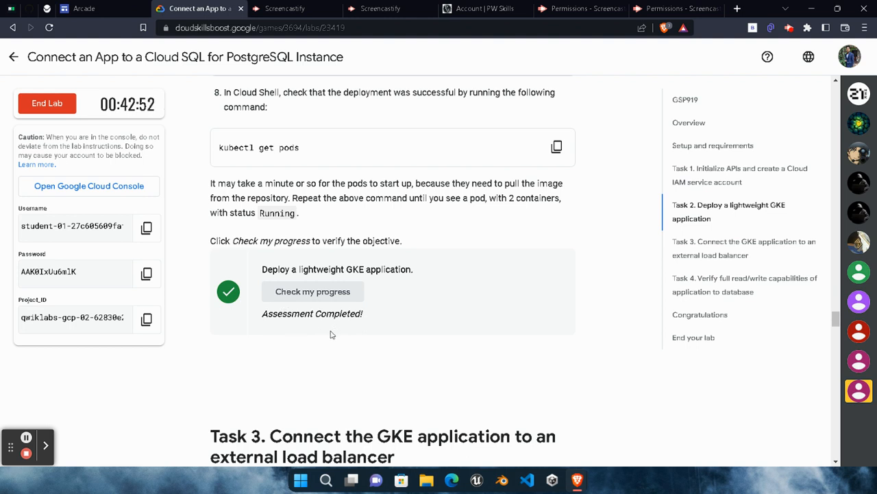
scroll(327, 336, "down", 2)
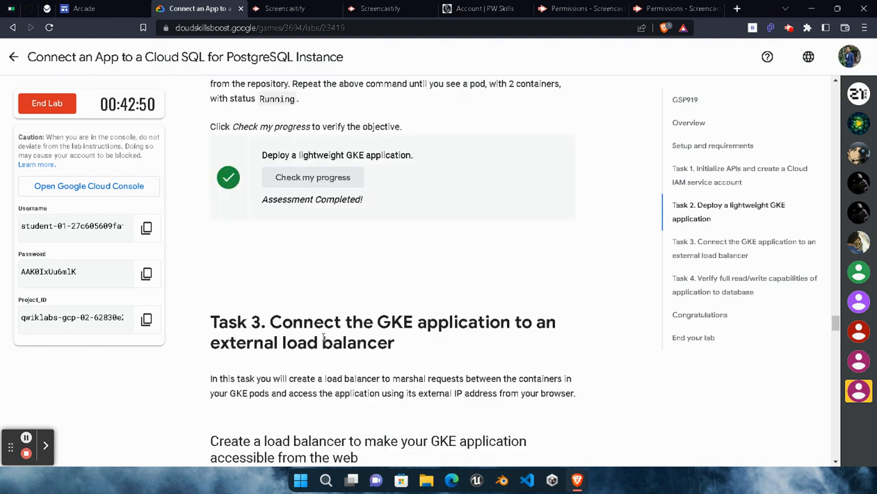
scroll(321, 338, "down", 2)
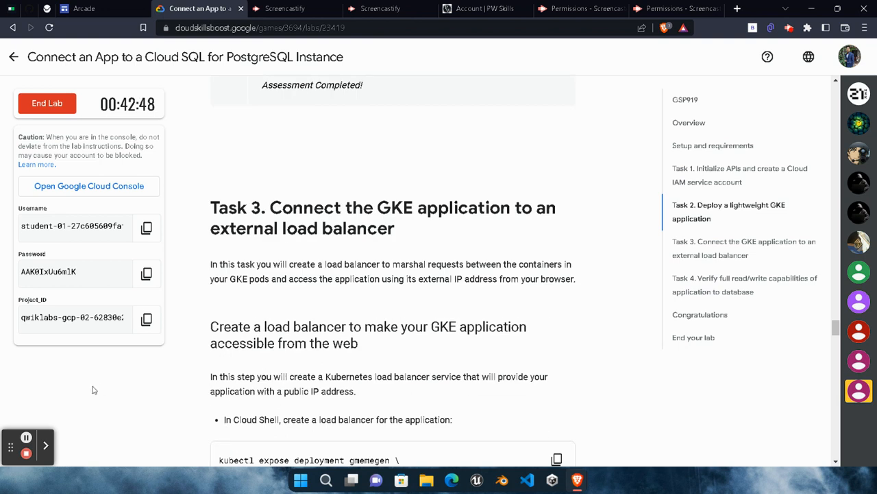
left_click(26, 438)
scroll(337, 327, "up", 2)
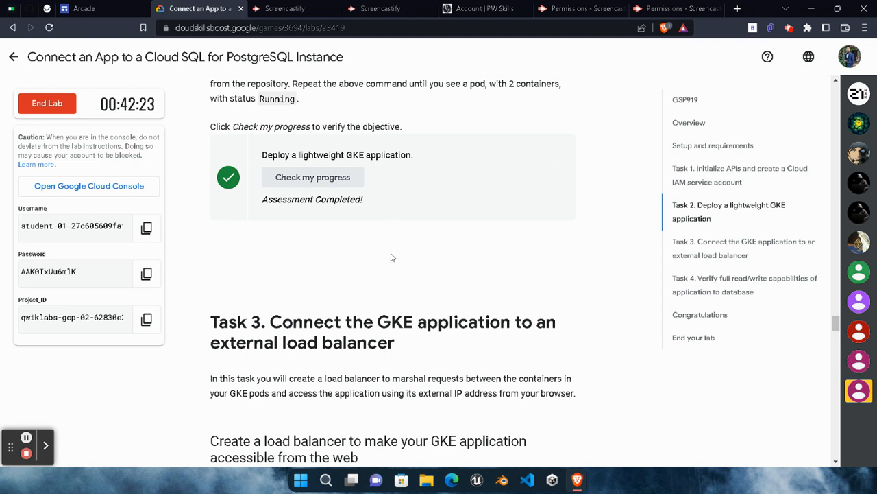
scroll(392, 257, "up", 2)
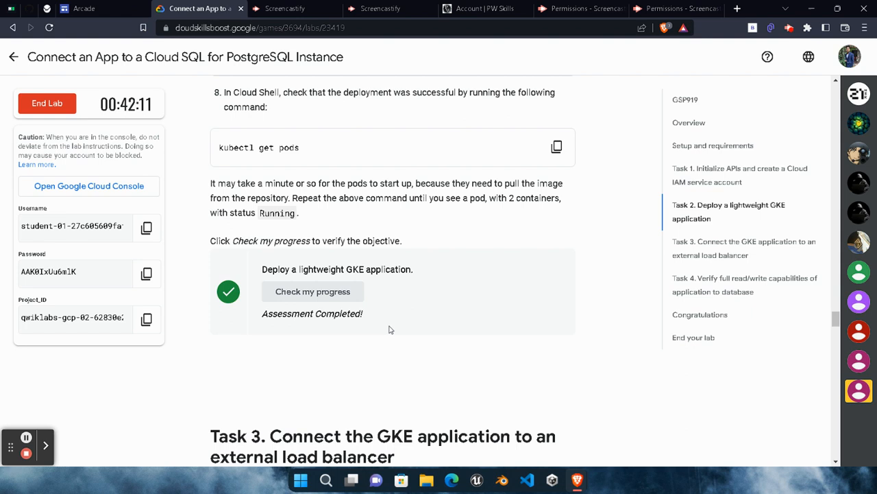
scroll(389, 330, "down", 1)
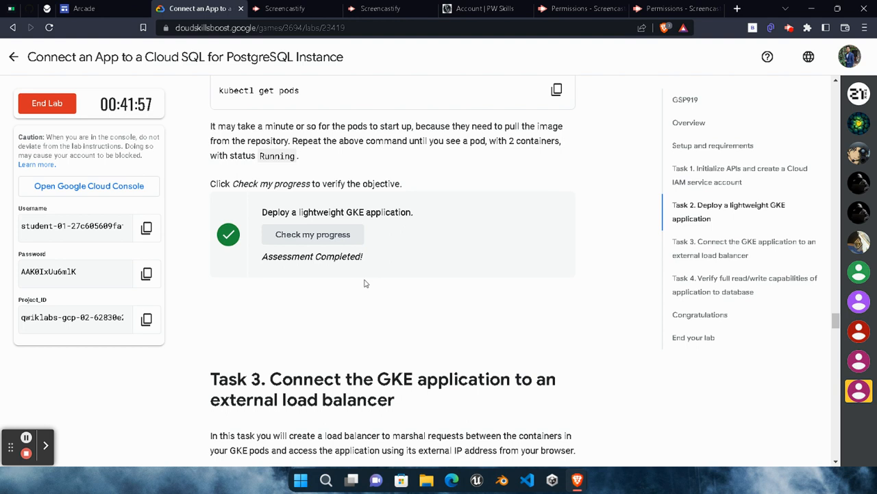
Expose the gmemegen deployment from Cloud Shell as a LoadBalancer with port 80 and target port 8080, using the lab's command.
scroll(364, 283, "down", 3)
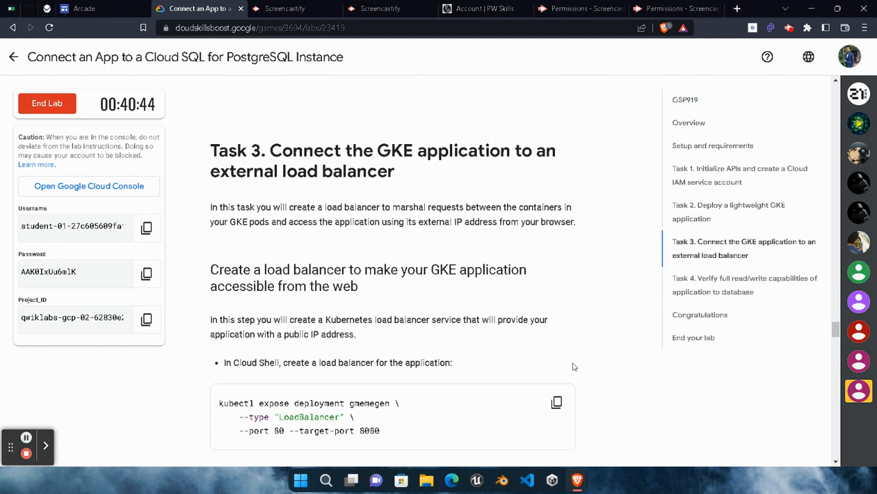
left_click(556, 402)
mouse_move(578, 479)
left_click(688, 446)
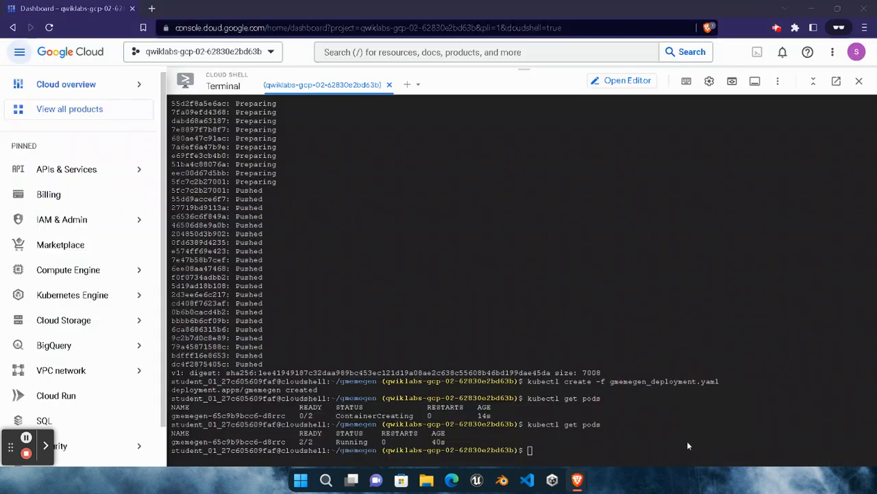
key("ctrl+v")
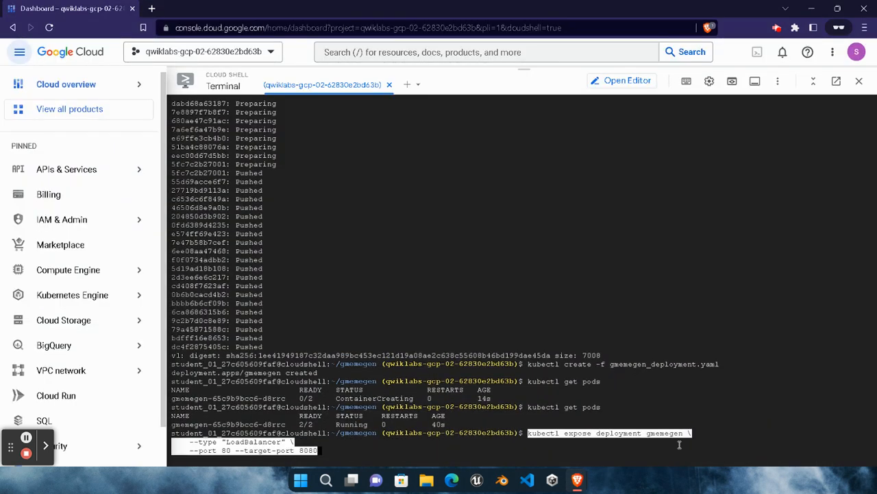
key("Return")
Copy kubectl describe service gmemegen from the lab's Task 3 and run it in Cloud Shell to examine the load balancer service.
mouse_move(577, 480)
left_click(450, 414)
scroll(425, 303, "down", 3)
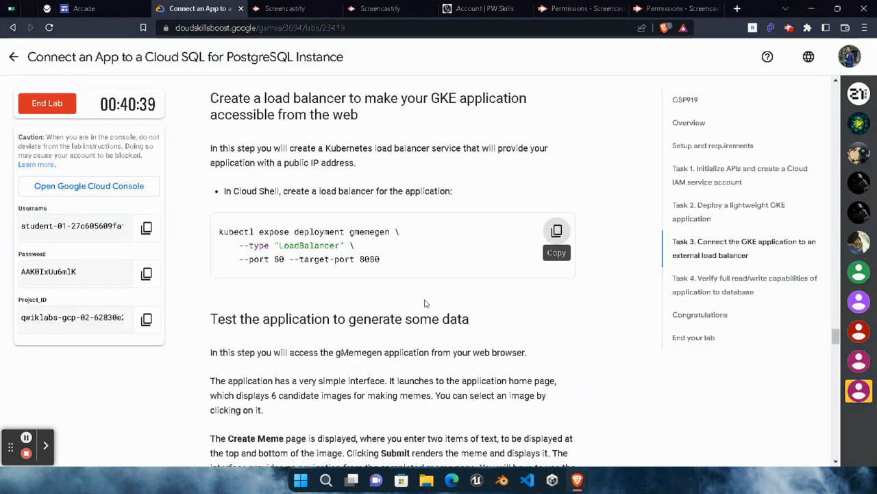
scroll(424, 303, "down", 5)
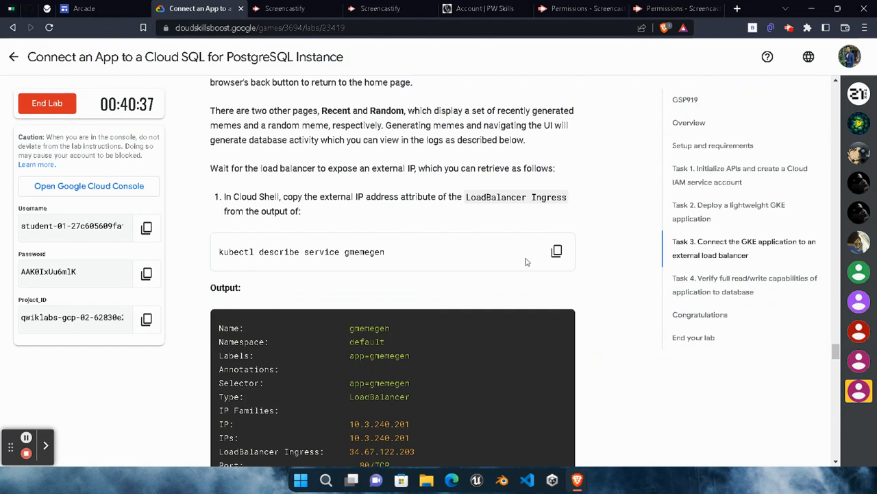
left_click(557, 251)
mouse_move(579, 479)
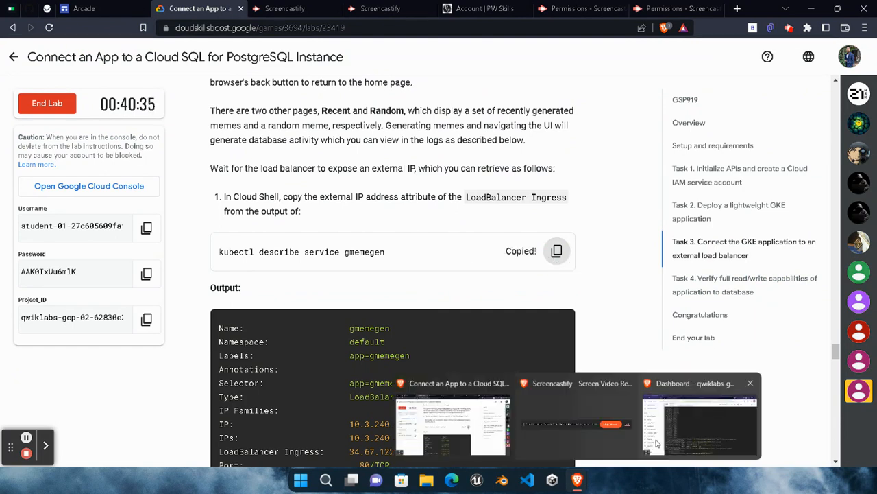
left_click(699, 411)
key("ctrl+v")
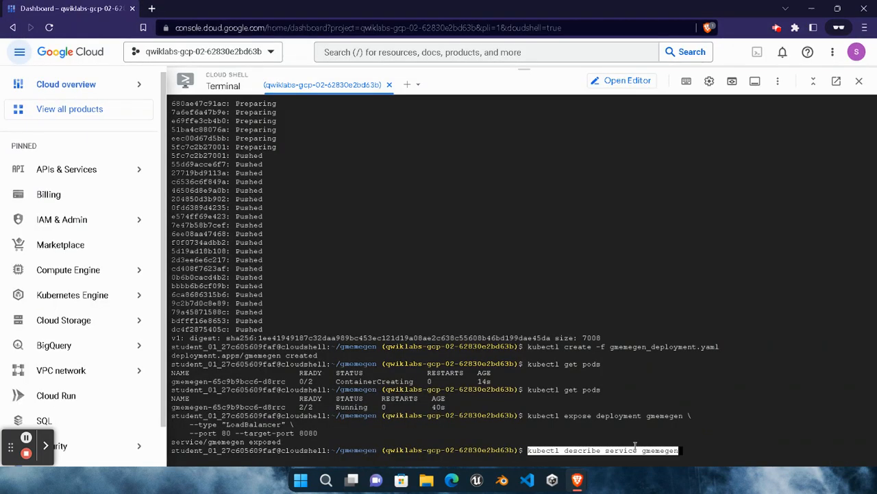
key("Return")
Run the lab's commands that export LOAD_BALANCER_IP and echo the gMemegen ingress link in Cloud Shell, and return to the lab instructions.
mouse_move(579, 481)
left_click(458, 431)
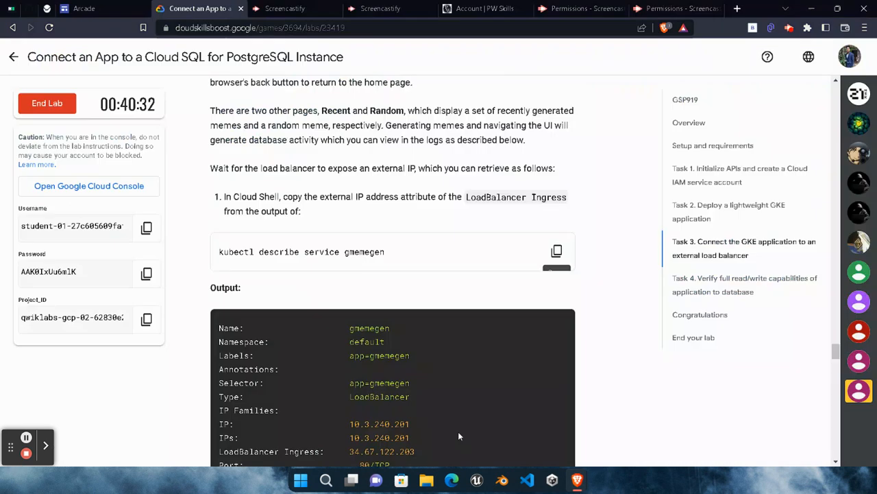
scroll(494, 378, "down", 9)
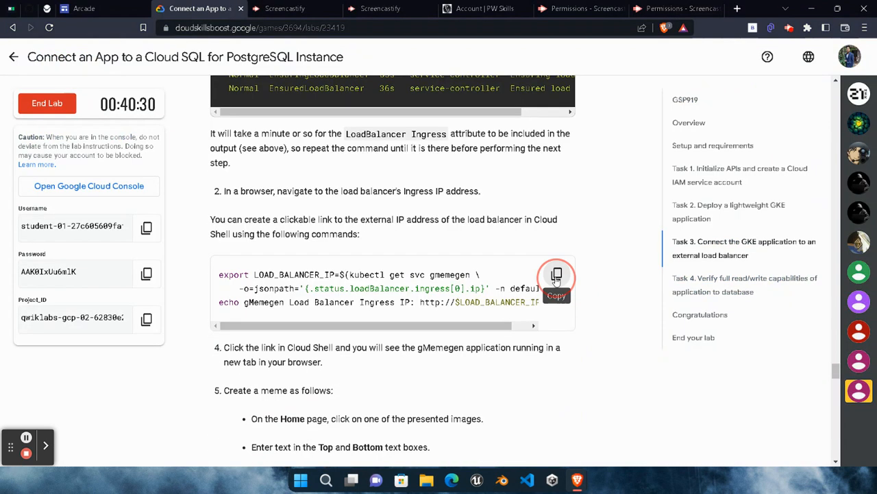
left_click(557, 274)
mouse_move(578, 479)
left_click(652, 445)
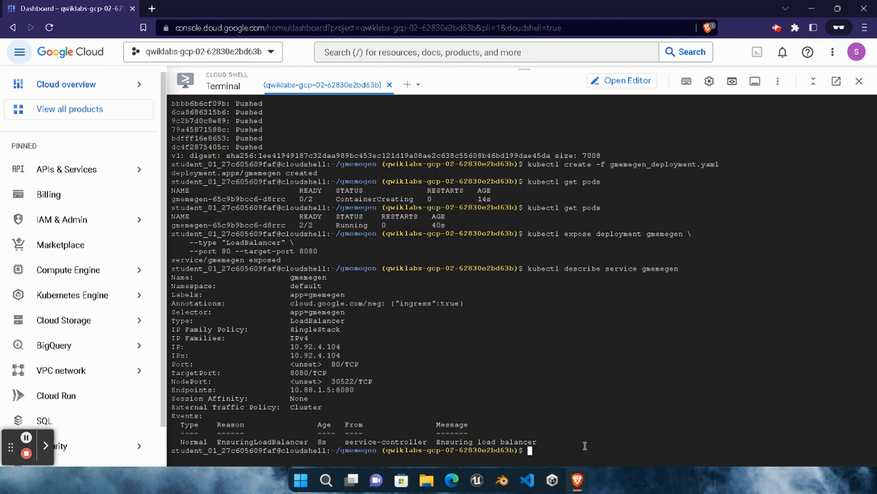
key("ctrl+v")
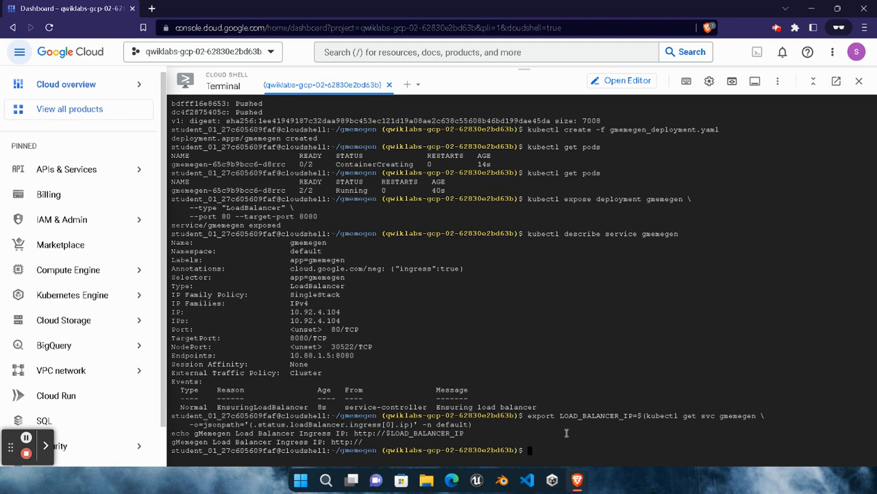
mouse_move(577, 480)
left_click(451, 418)
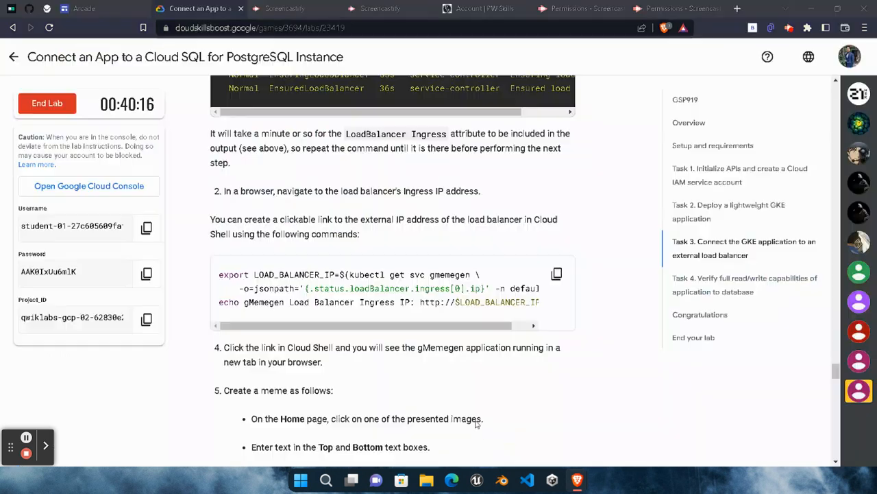
Copy the POD_NAME and kubectl logs commands from the lab's Task 3 and run them in Cloud Shell to view the gmemegen activity.
scroll(500, 352, "down", 5)
scroll(453, 250, "down", 4)
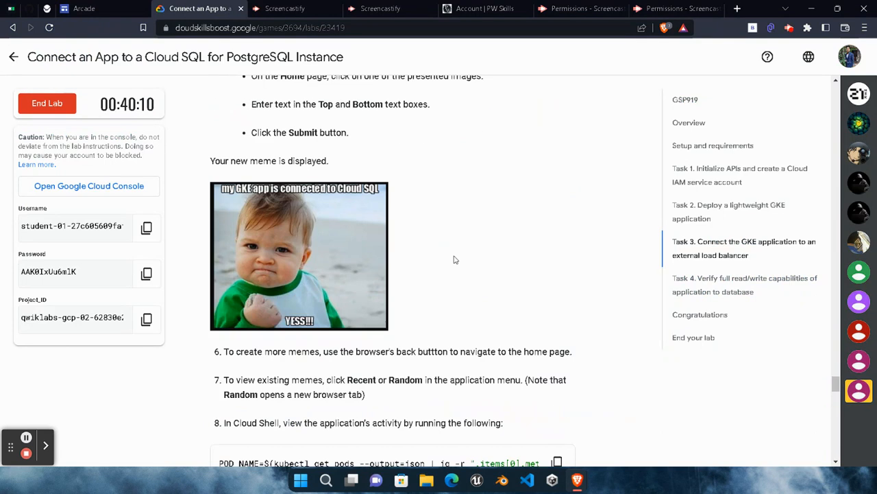
left_click(557, 234)
mouse_move(577, 480)
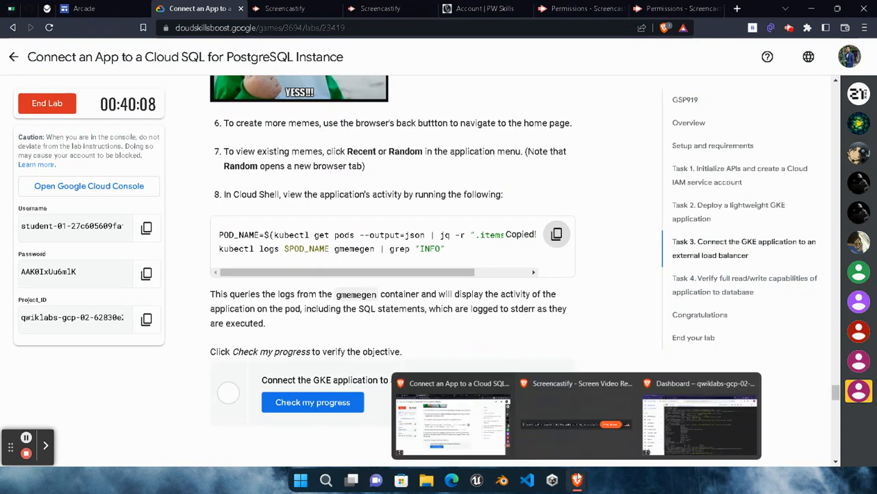
left_click(614, 421)
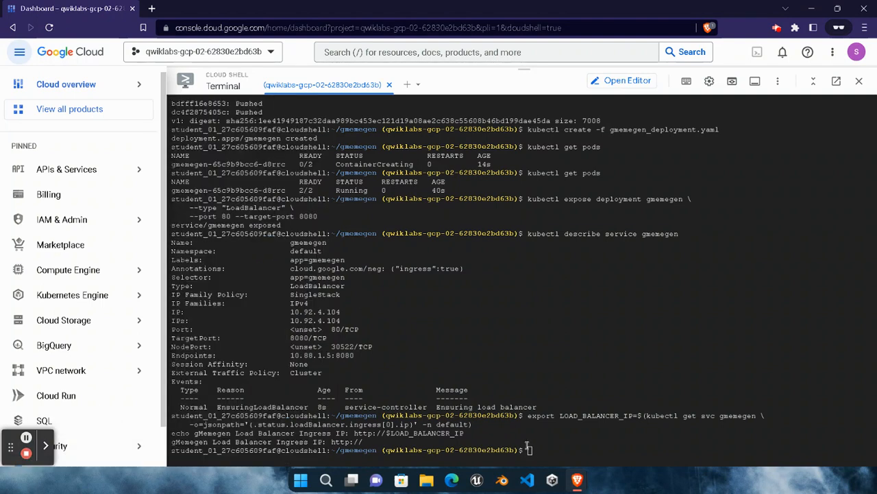
key("ctrl+v")
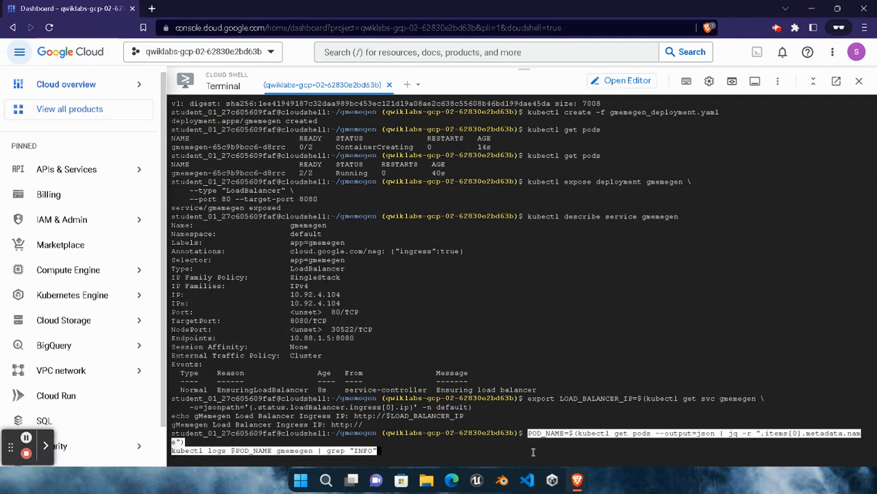
key("Return")
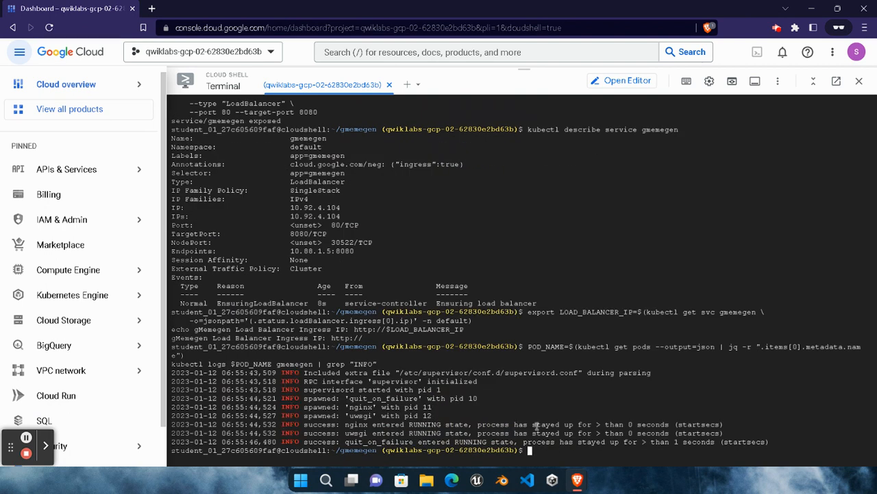
Return to the lab page and check the progress of the "Connect the GKE application to an external load balancer" objective.
mouse_move(577, 478)
left_click(452, 421)
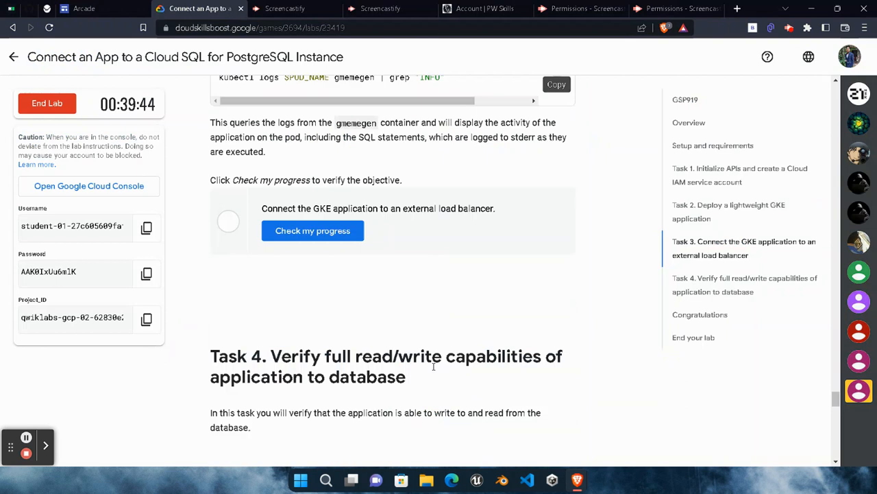
left_click(327, 232)
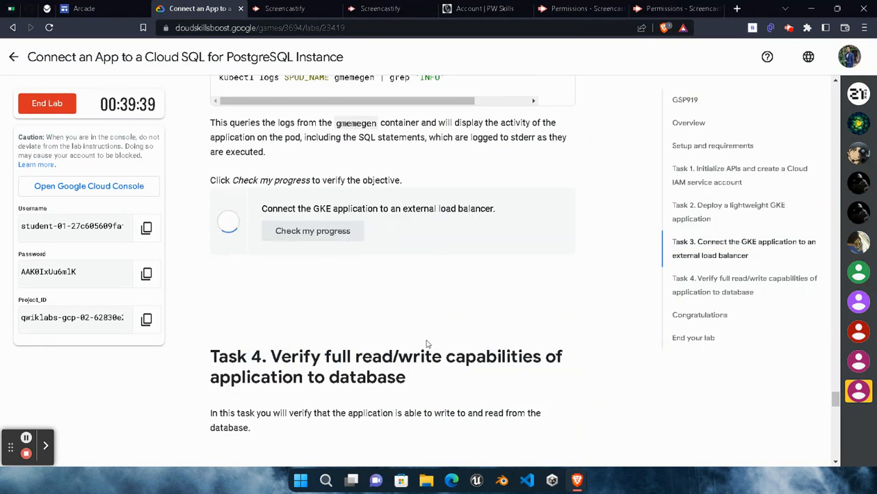
scroll(426, 343, "up", 1)
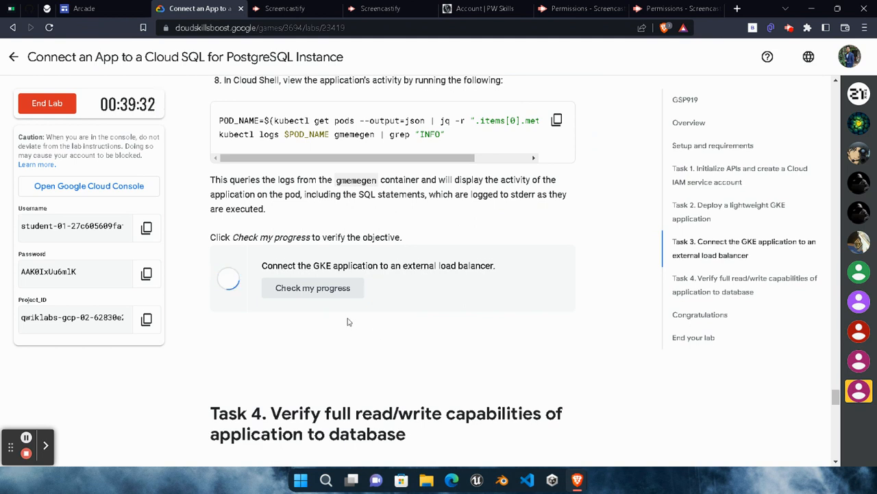
scroll(347, 322, "up", 1)
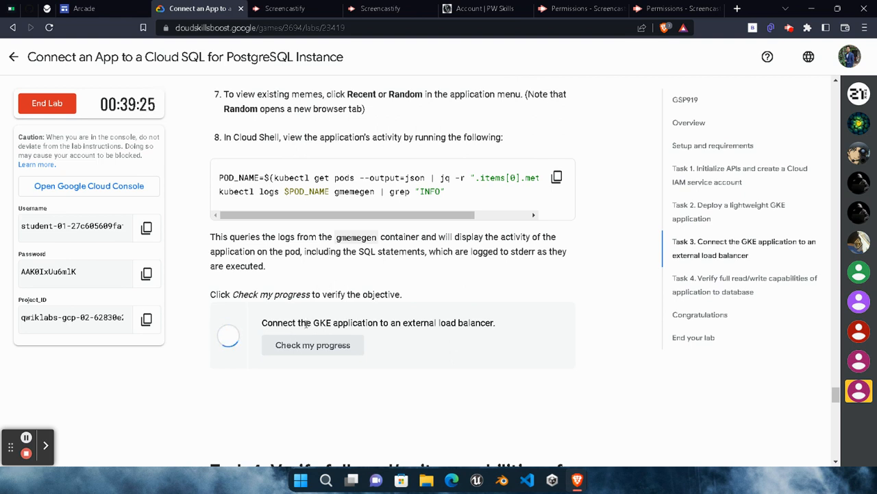
scroll(306, 328, "down", 1)
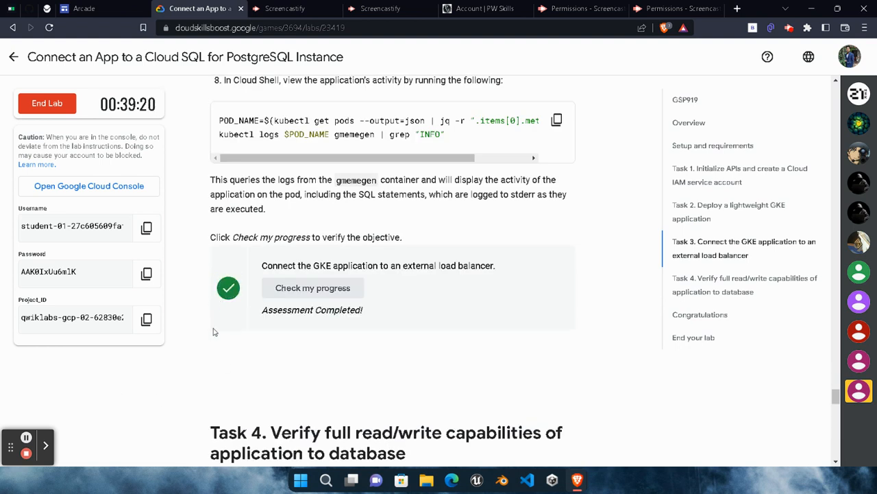
Try to select the database by copying \c gmemegen_db from the lab's Task 4 and running it at the Cloud Shell prompt.
scroll(338, 313, "down", 3)
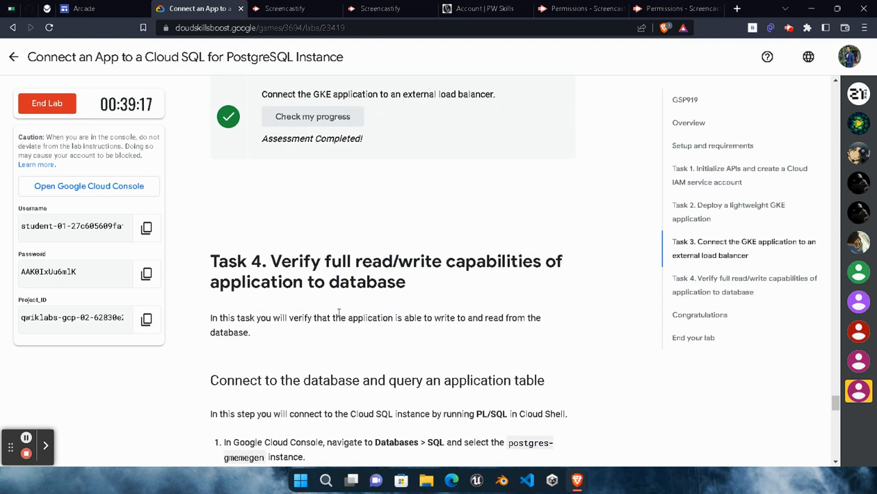
scroll(338, 313, "down", 5)
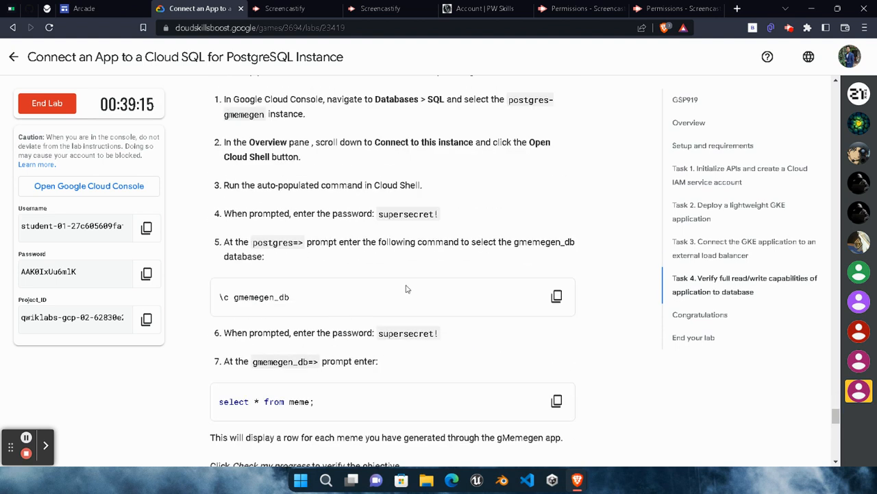
left_click(557, 296)
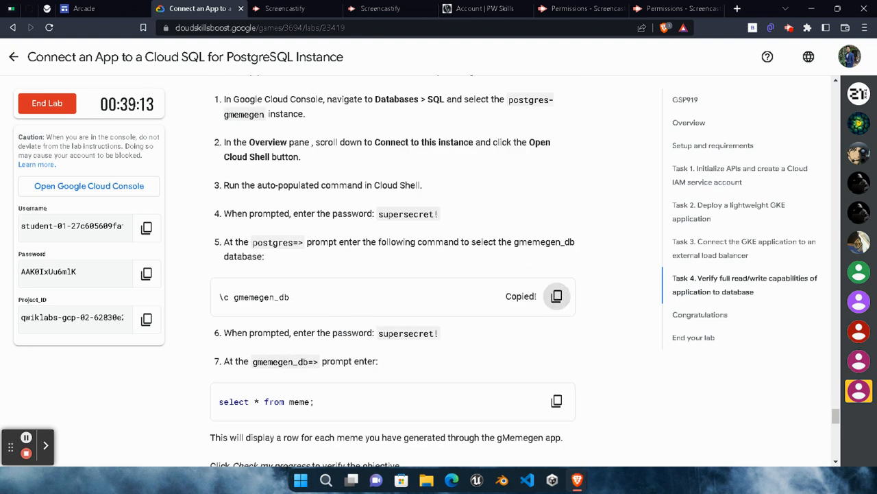
left_click(651, 446)
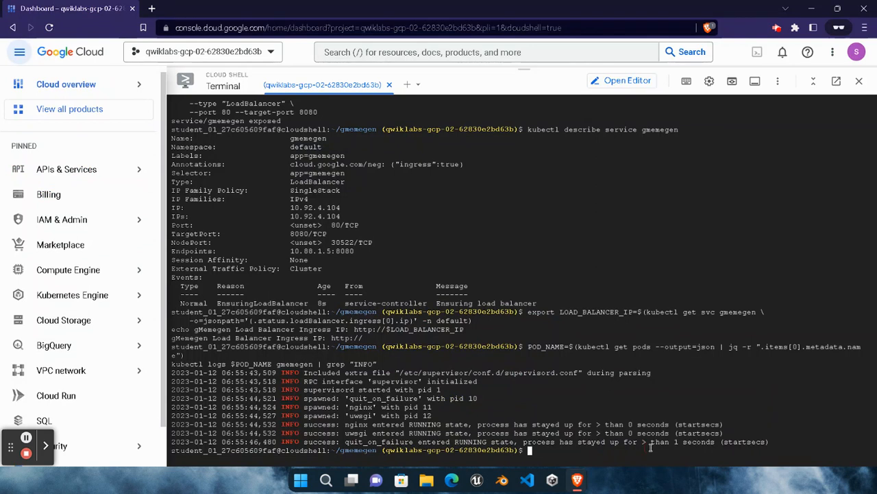
key("ctrl+v")
key("Return")
Try to run the lab's select * from meme; query at the Cloud Shell prompt, and return to the lab instructions.
mouse_move(583, 478)
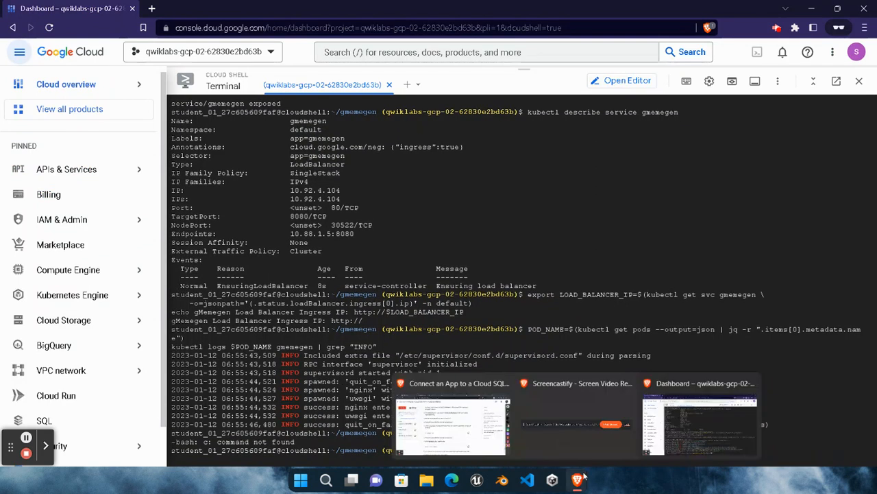
left_click(452, 425)
scroll(557, 295, "down", 1)
left_click(556, 286)
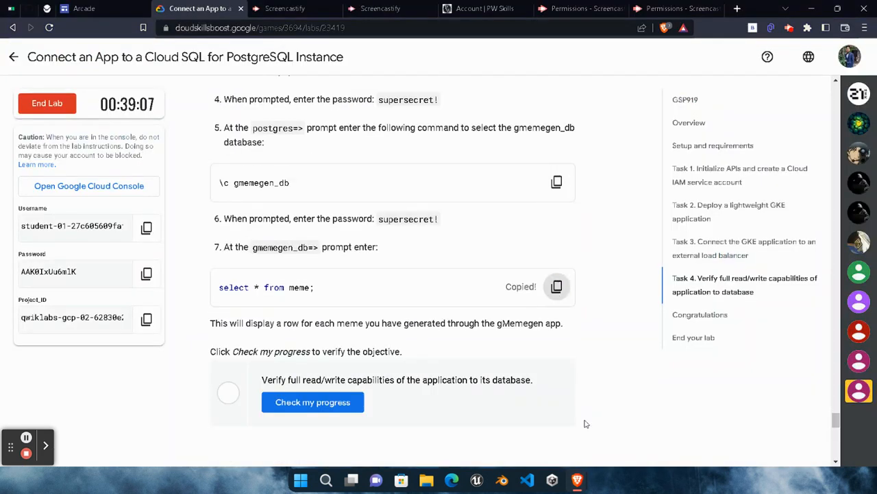
left_click(659, 446)
key("ctrl+v")
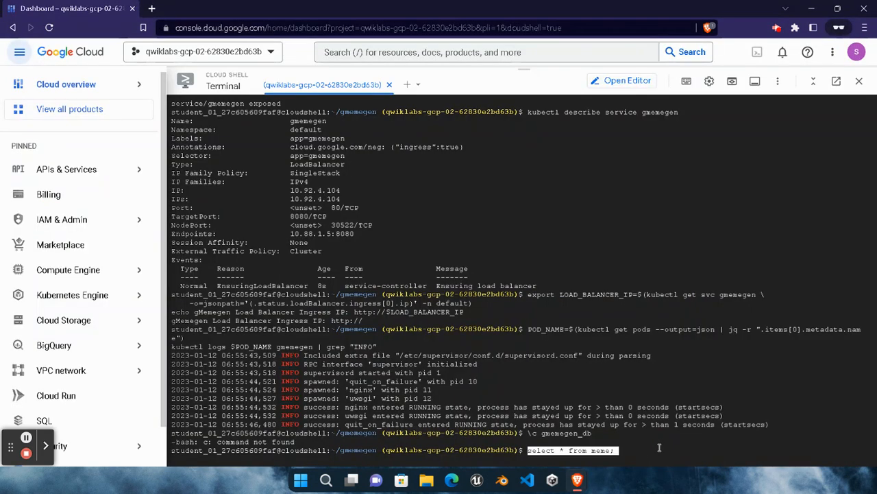
key("Return")
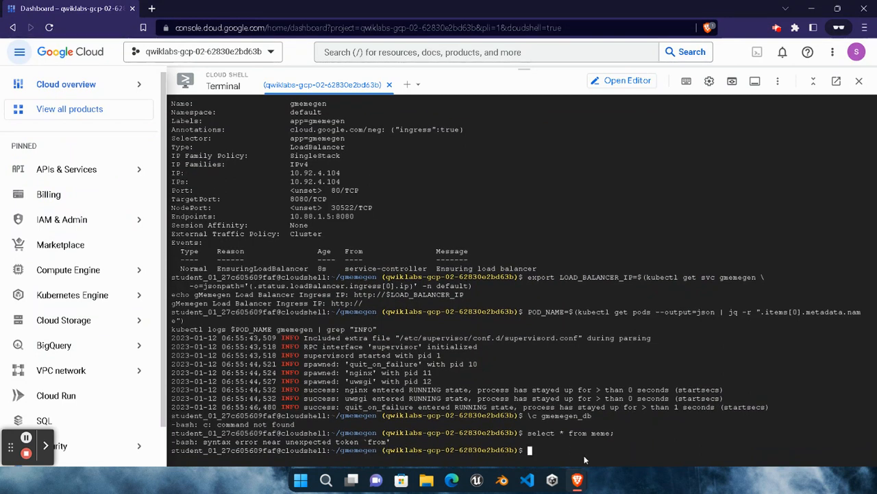
mouse_move(578, 482)
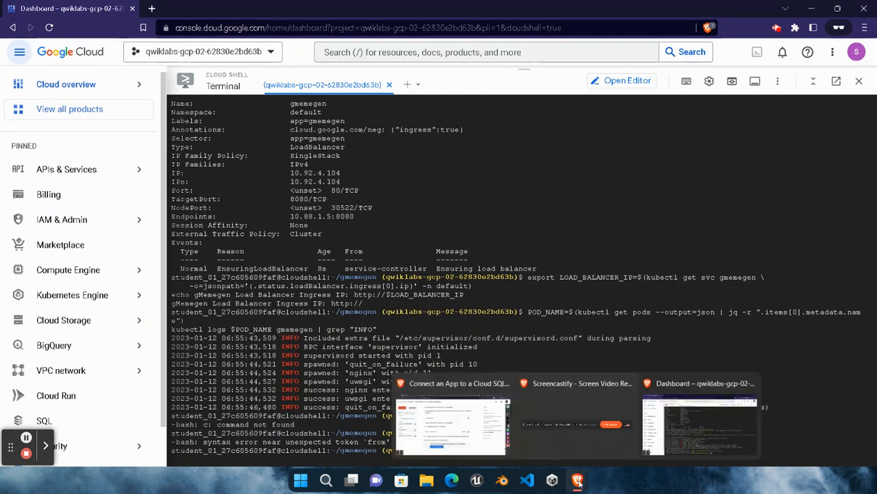
left_click(489, 437)
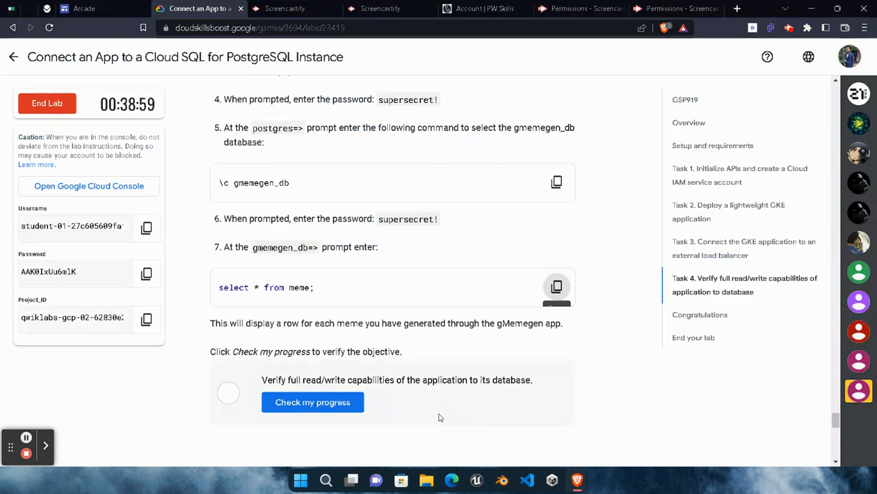
left_click(26, 437)
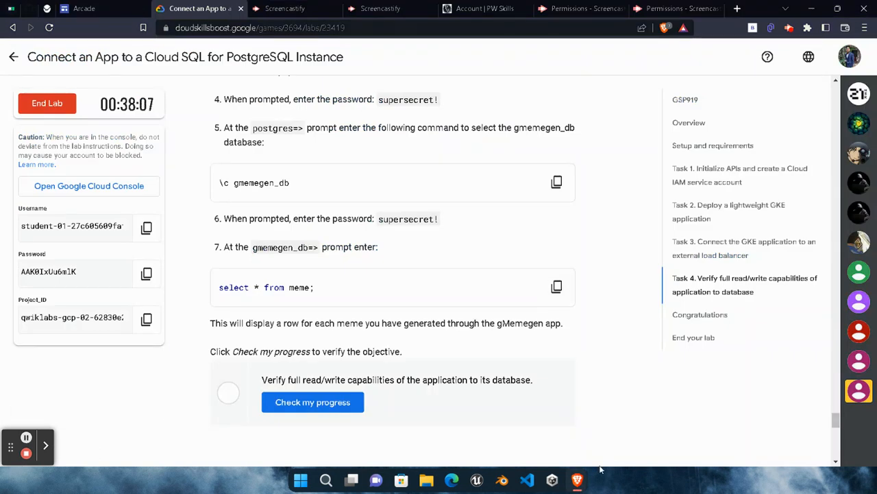
Switch back to the Google Cloud console and shrink the Cloud Shell terminal to uncover the dashboard.
mouse_move(591, 471)
left_click(678, 431)
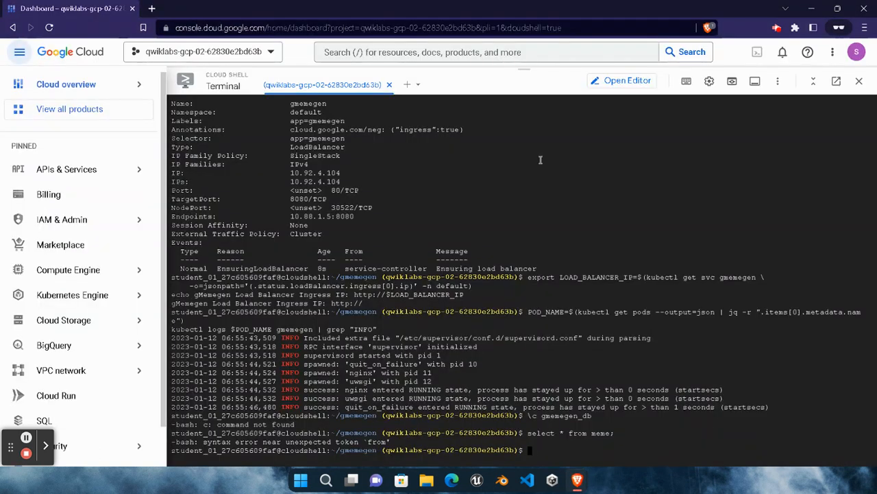
left_click_drag(524, 68, 524, 90)
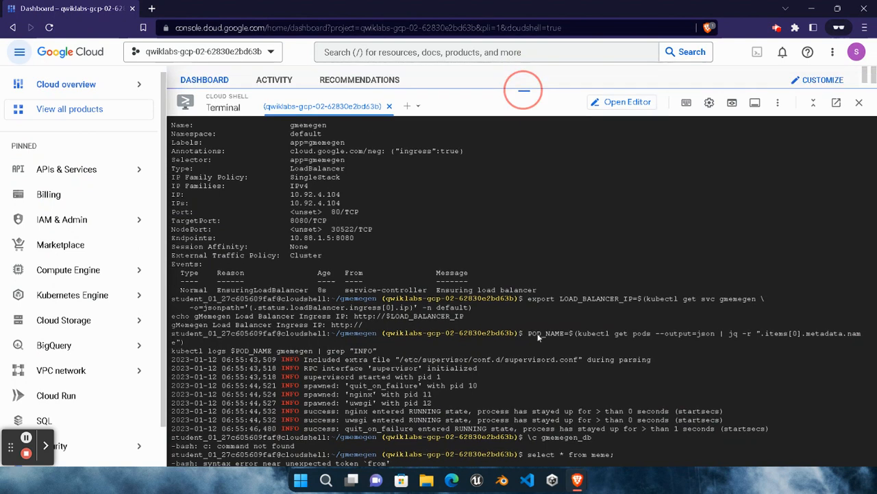
left_click_drag(538, 333, 541, 334)
Search the console for sql, go to the SQL instances page, and open the postgres-gmemegen instance.
left_click(524, 55)
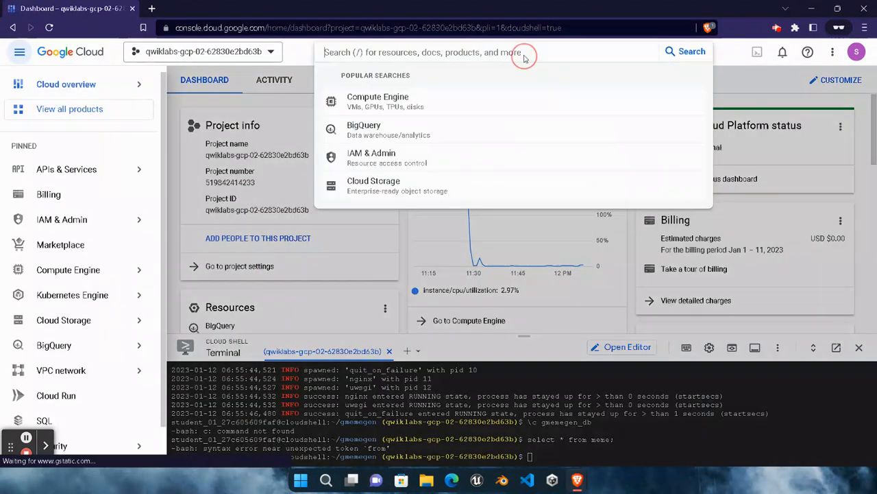
type("sql")
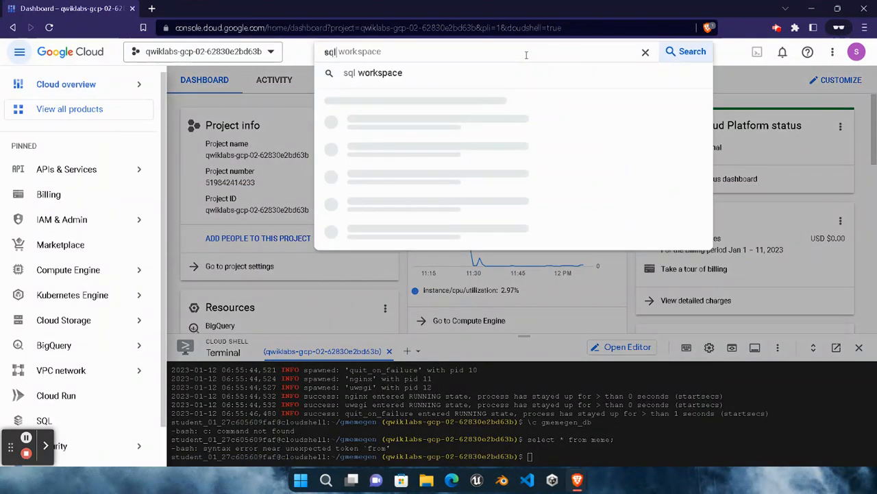
left_click(475, 133)
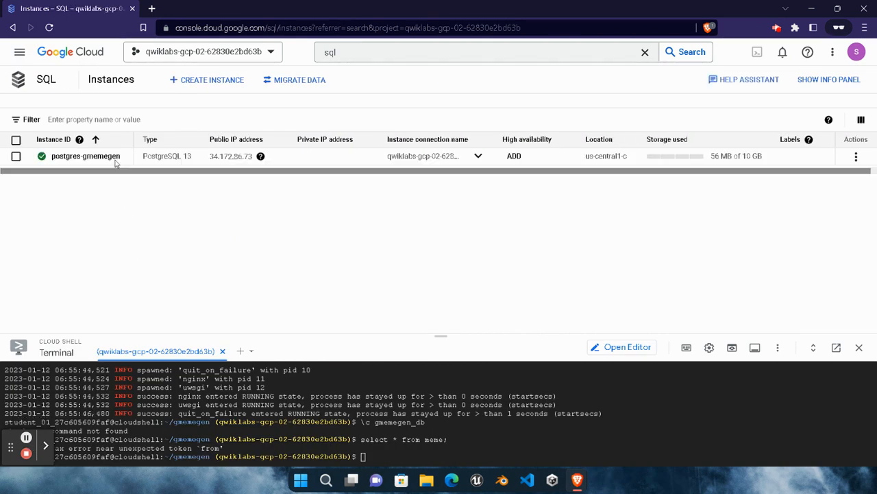
left_click(85, 155)
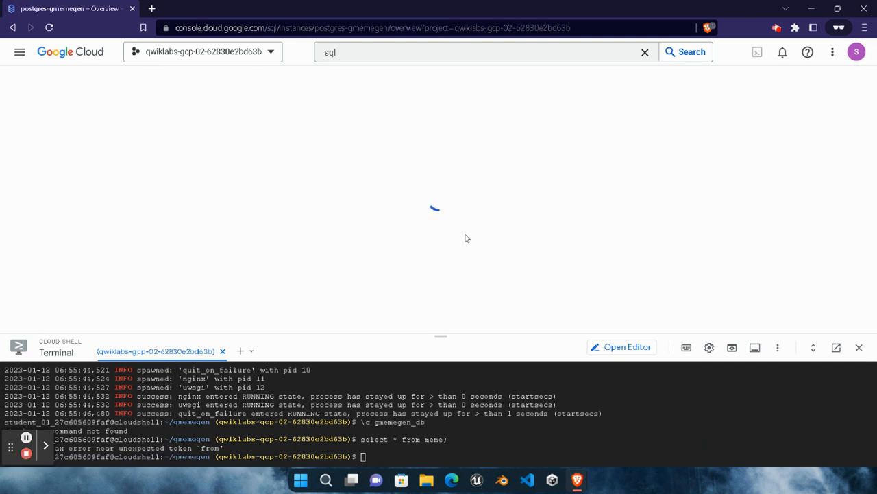
Open Cloud Shell from the instance's connection section and run gcloud sql connect postgres-gmemegen --user=postgres --quiet.
scroll(455, 192, "down", 2)
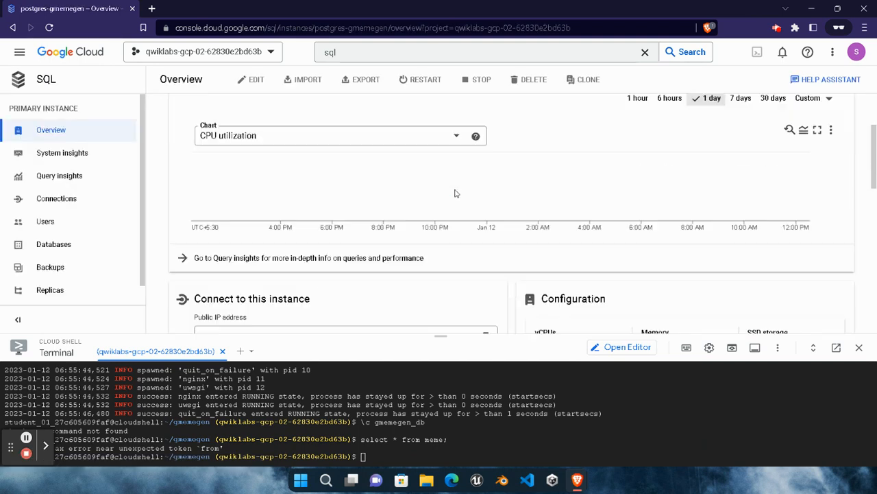
scroll(455, 194, "down", 5)
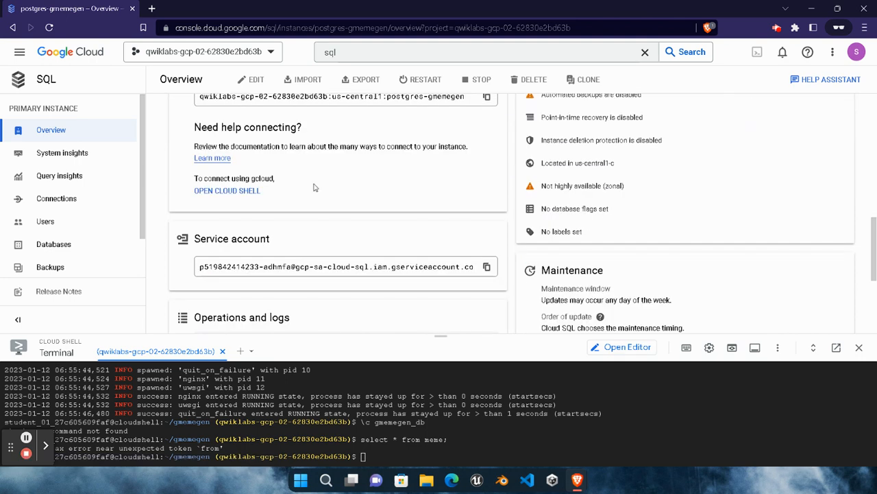
left_click(251, 191)
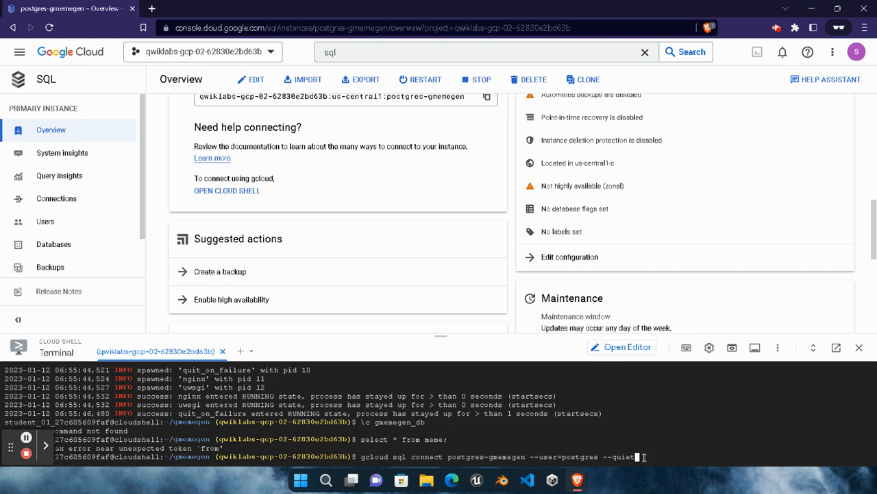
key("Return")
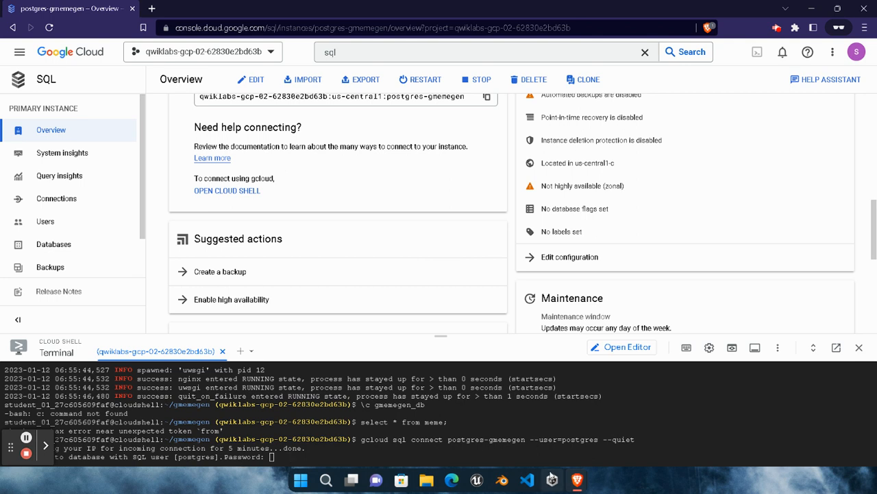
Copy the database password from the lab instructions and enter it at the postgres user's password prompt in Cloud Shell.
mouse_move(579, 479)
left_click(456, 409)
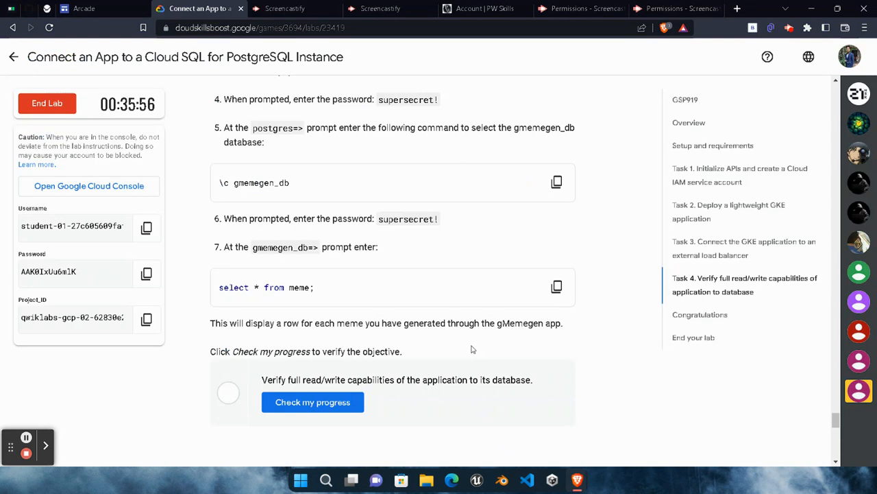
scroll(456, 405, "up", 2)
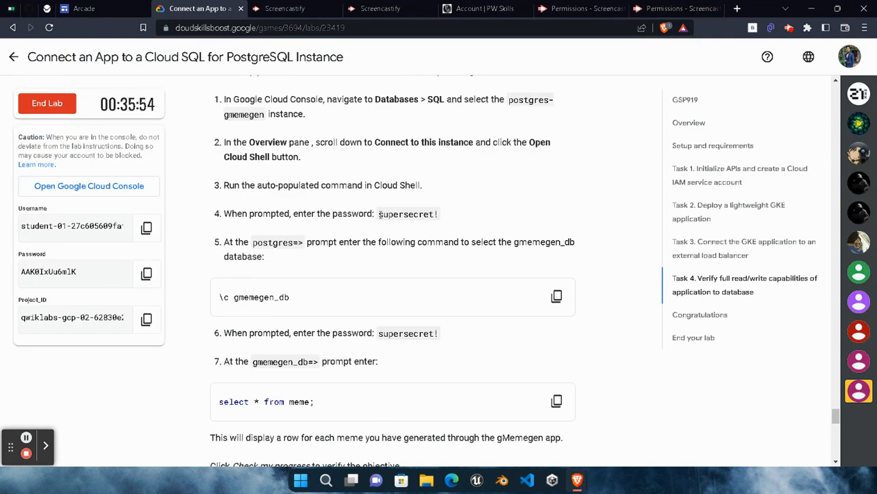
left_click_drag(379, 214, 437, 215)
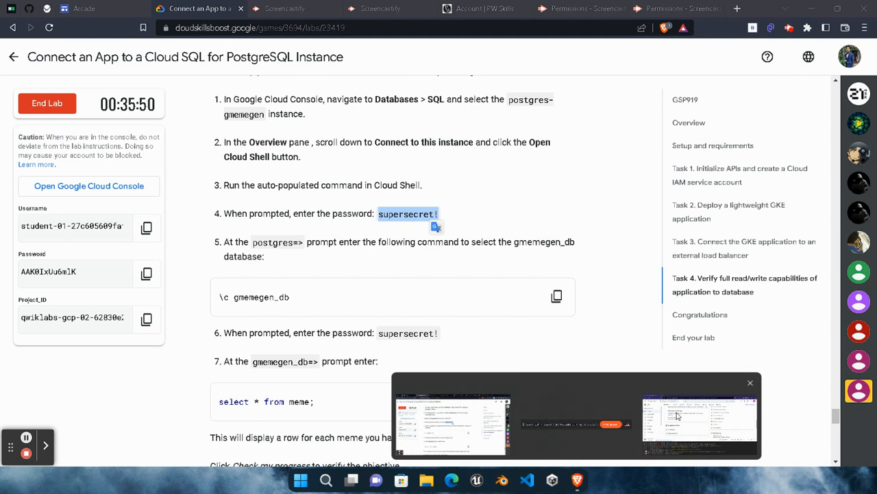
left_click(522, 451)
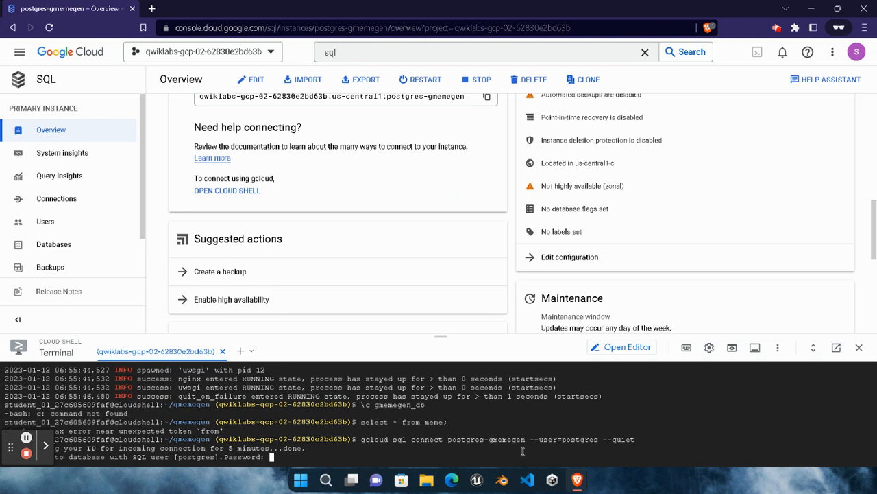
key("Return")
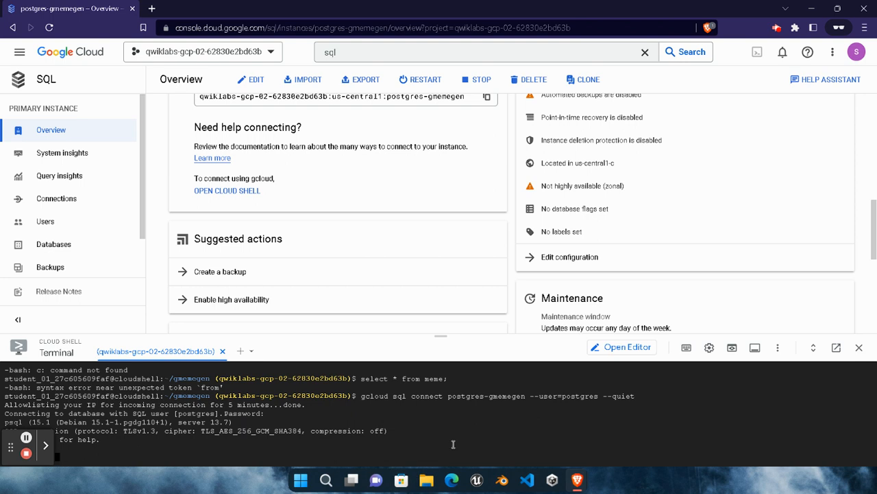
Copy the \c gmemegen_db command from the lab instructions and run it at the postgres prompt in Cloud Shell.
mouse_move(577, 480)
left_click(413, 399)
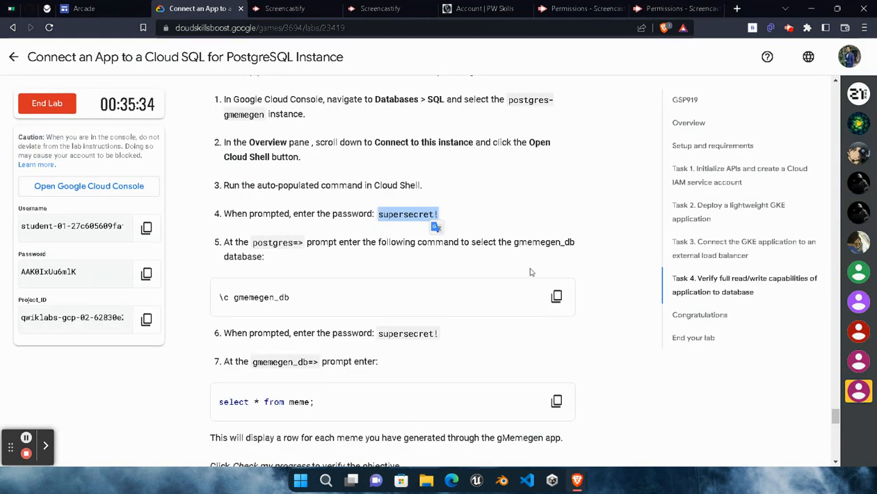
left_click(557, 296)
mouse_move(600, 469)
left_click(700, 421)
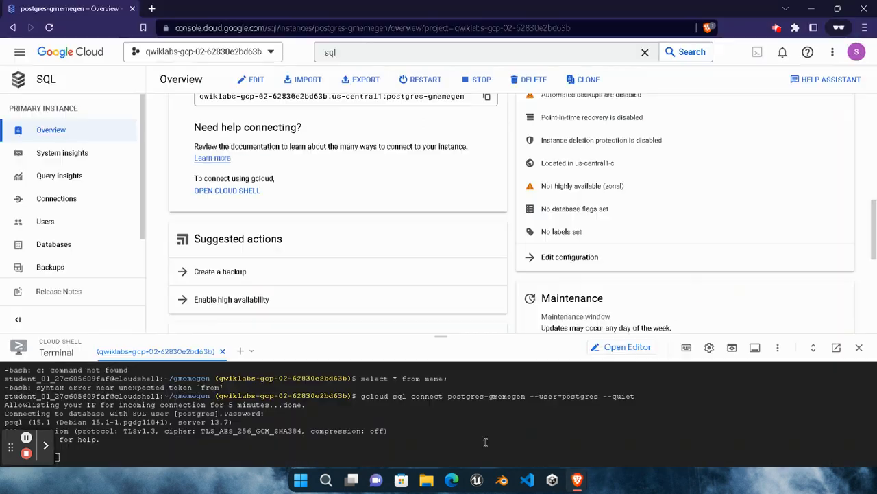
left_click(472, 447)
key("ctrl+v")
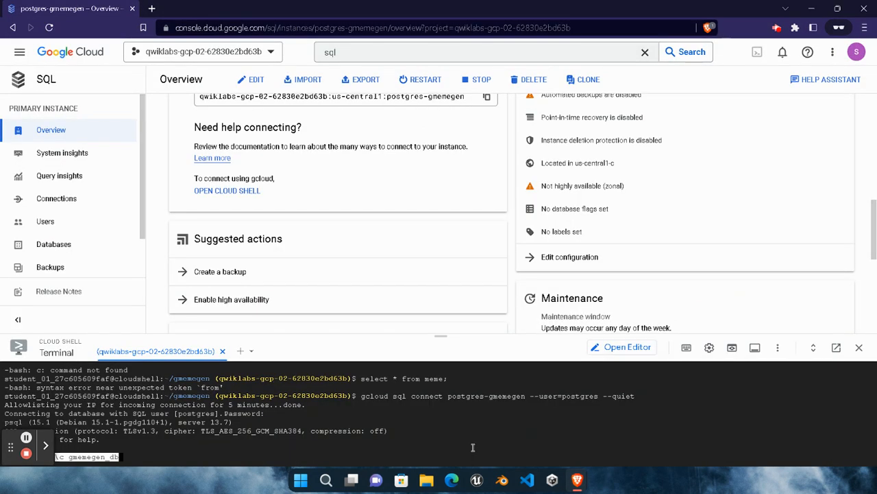
key("Return")
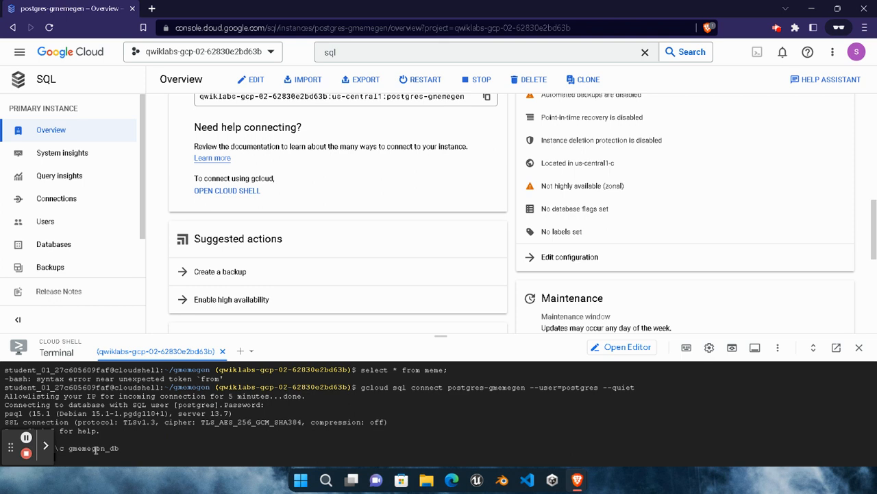
Copy the password from step 6 of the lab and try to submit it at the gmemegen_db password prompt.
mouse_move(577, 480)
left_click(490, 436)
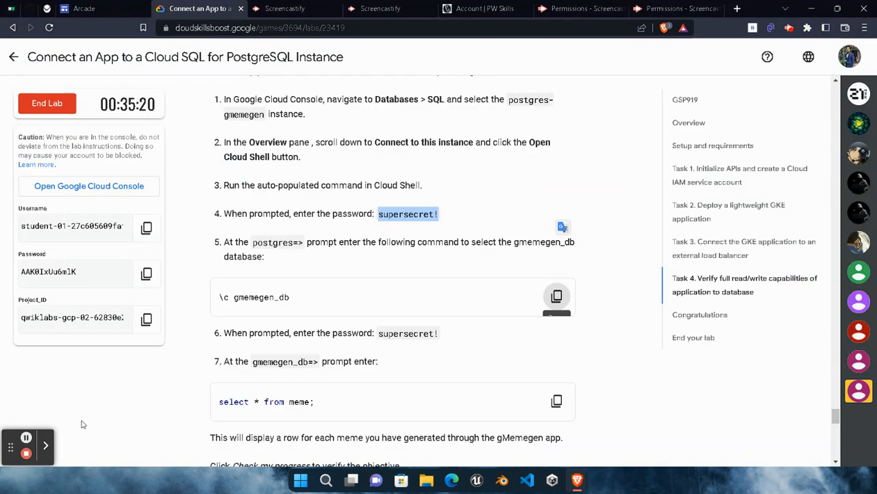
left_click(25, 437)
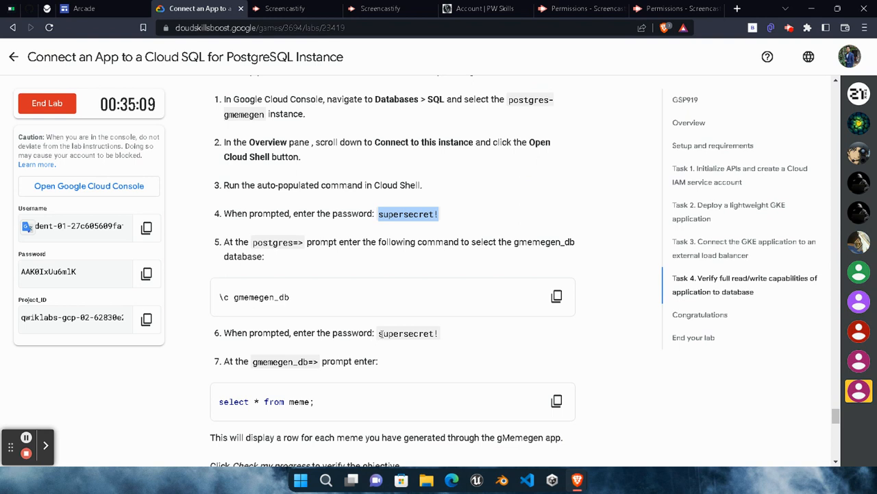
left_click_drag(380, 334, 440, 338)
key("ctrl+c")
mouse_move(577, 480)
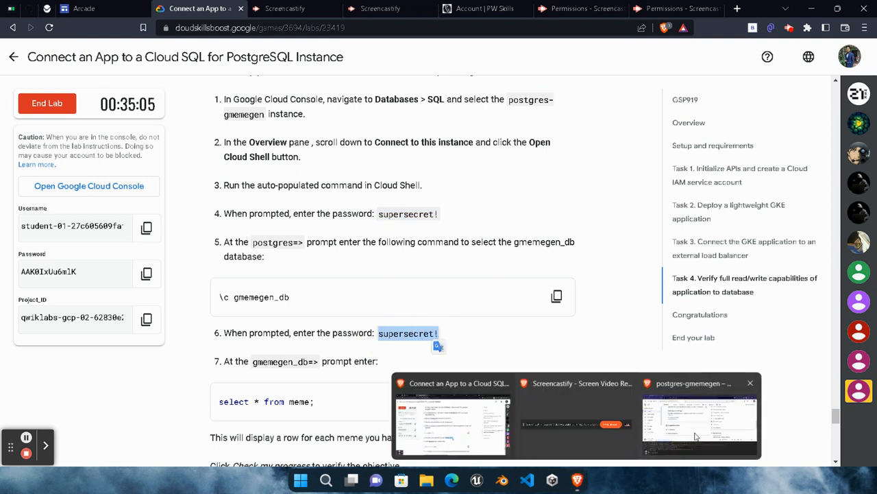
left_click(706, 401)
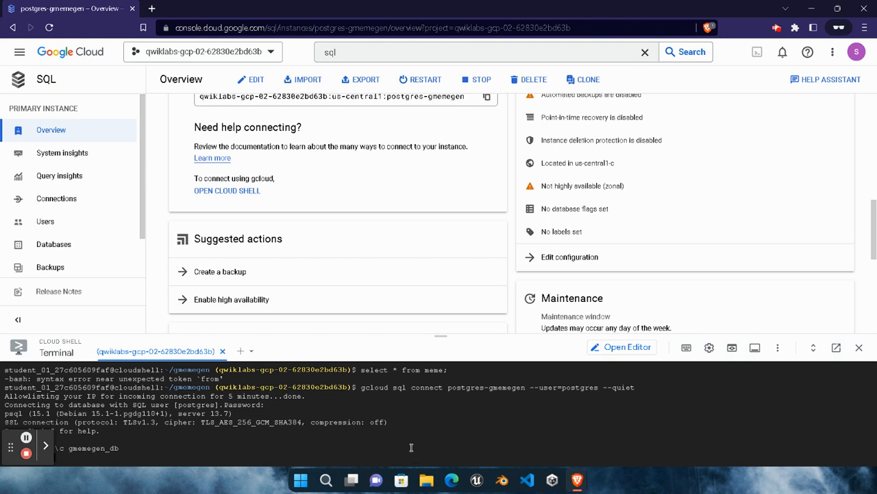
key("Return")
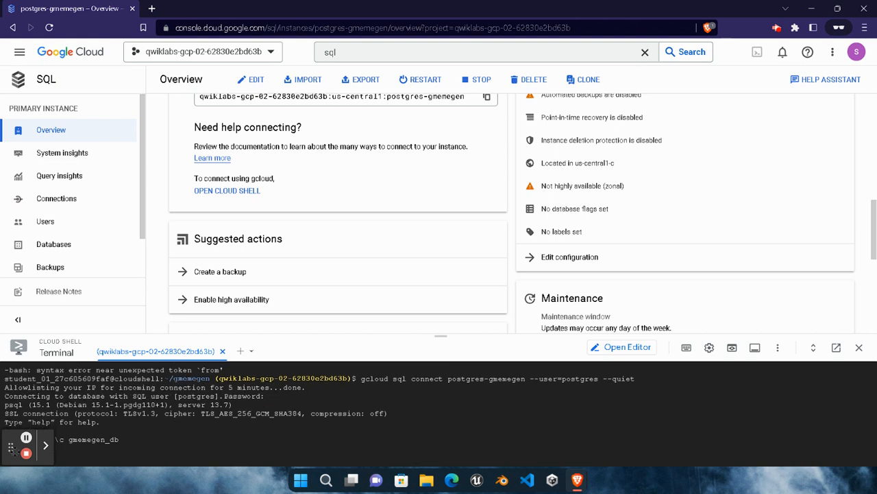
left_click_drag(11, 447, 844, 449)
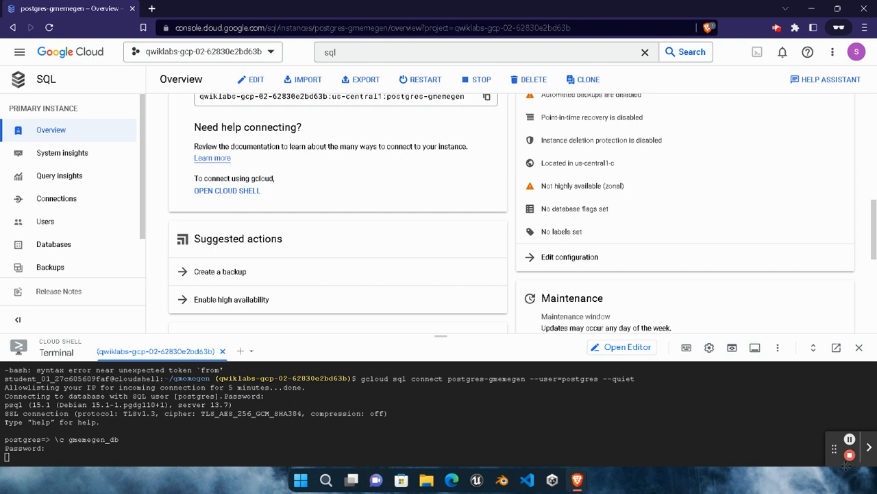
key("Return")
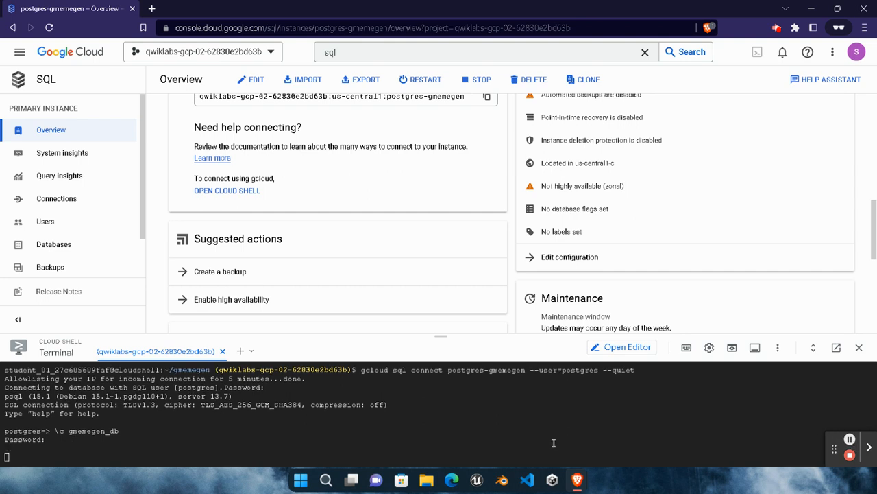
Recheck the lab instructions, try entering the database password in the terminal again, and interrupt the psql session.
mouse_move(580, 478)
left_click(482, 437)
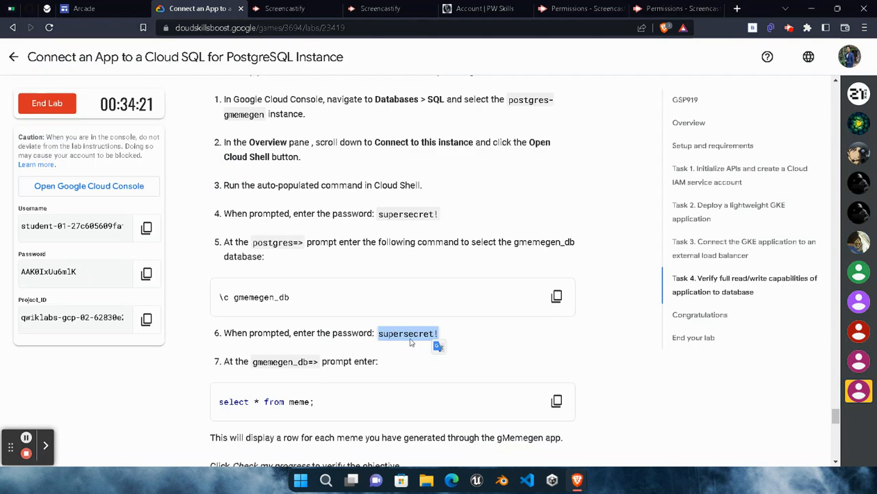
scroll(398, 335, "down", 3)
scroll(385, 316, "up", 2)
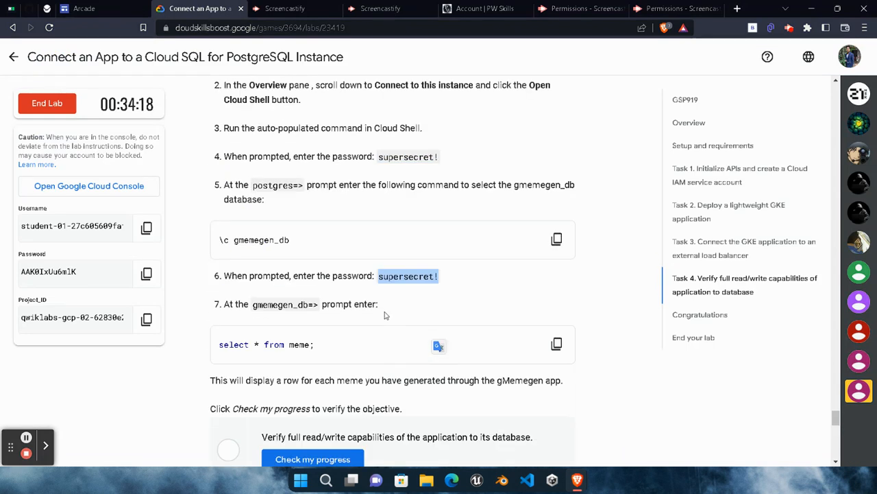
mouse_move(577, 480)
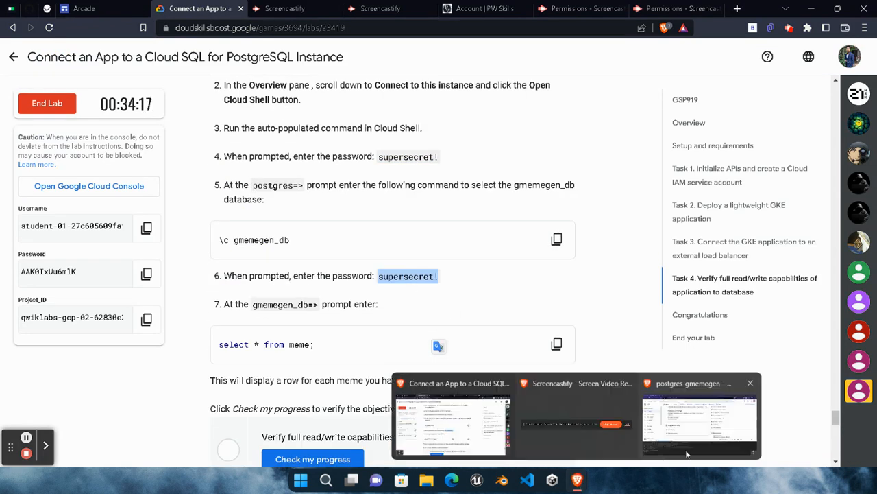
left_click(696, 445)
left_click(675, 449)
key("ctrl+v")
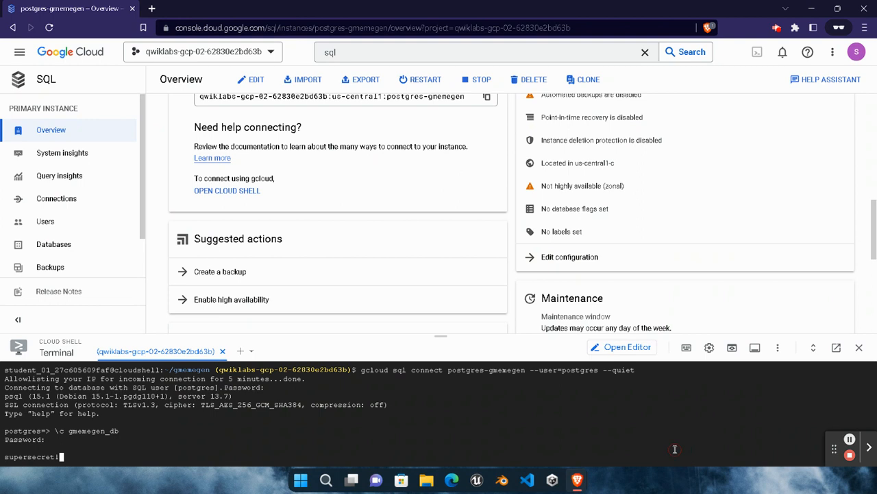
key("Return")
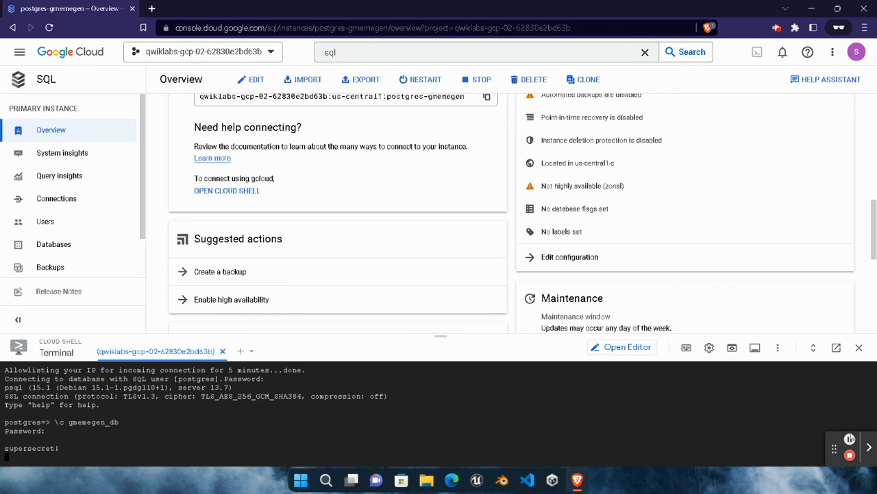
left_click(501, 434)
key("ctrl+c")
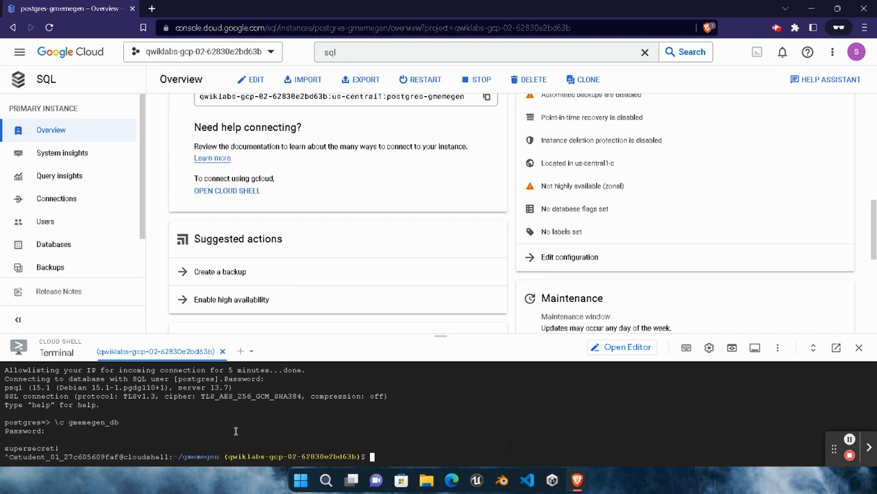
Copy \c gmemegen_db from the lab instructions again and try to run it at the Cloud Shell prompt.
mouse_move(577, 480)
left_click(480, 425)
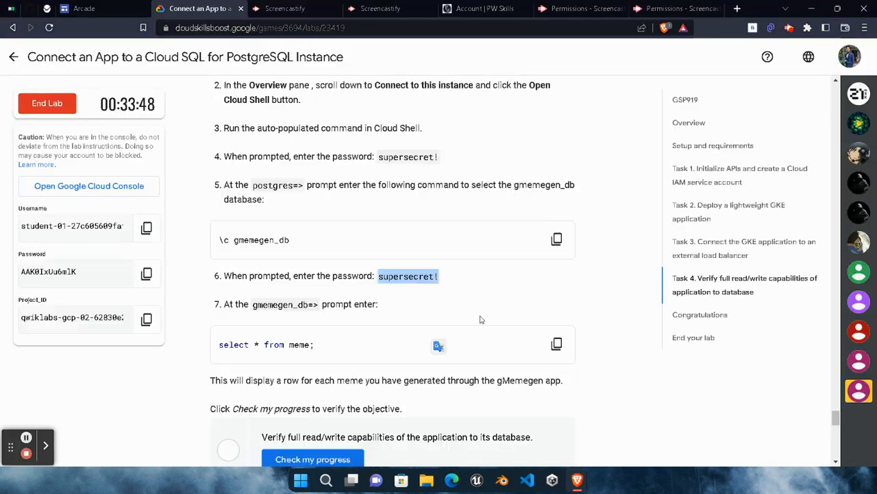
left_click(557, 239)
left_click(678, 414)
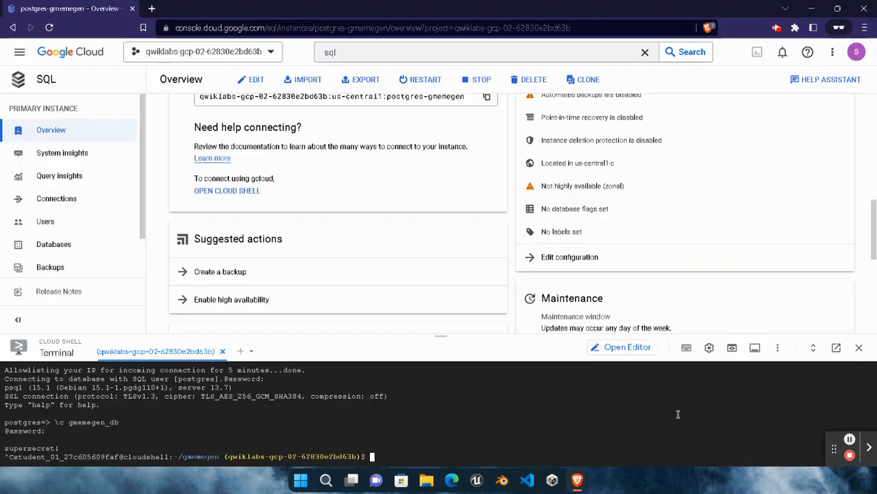
key("ctrl+v")
key("Return")
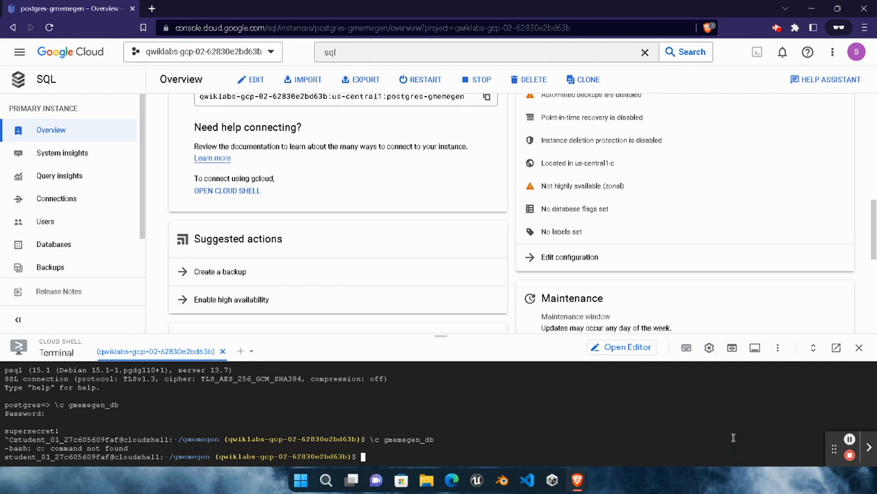
Reconnect to the instance by running gcloud sql connect postgres-gmemegen --user=postgres --quiet in Cloud Shell.
key("ctrl+v")
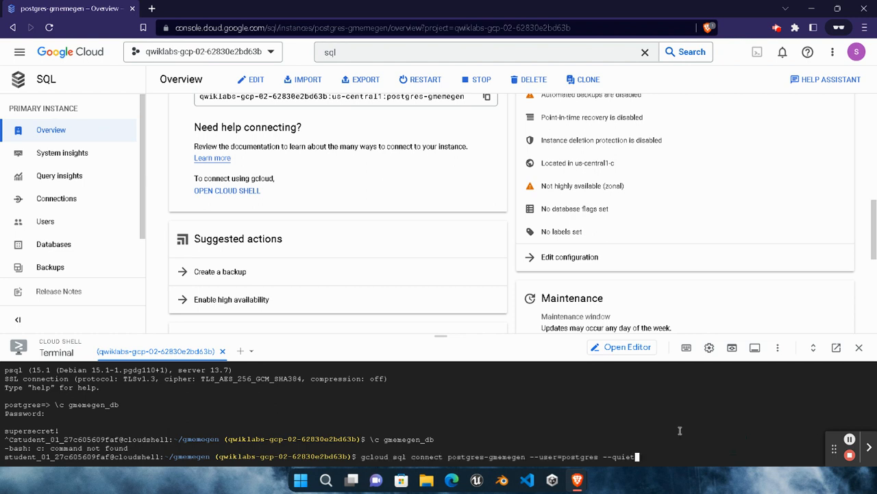
key("Return")
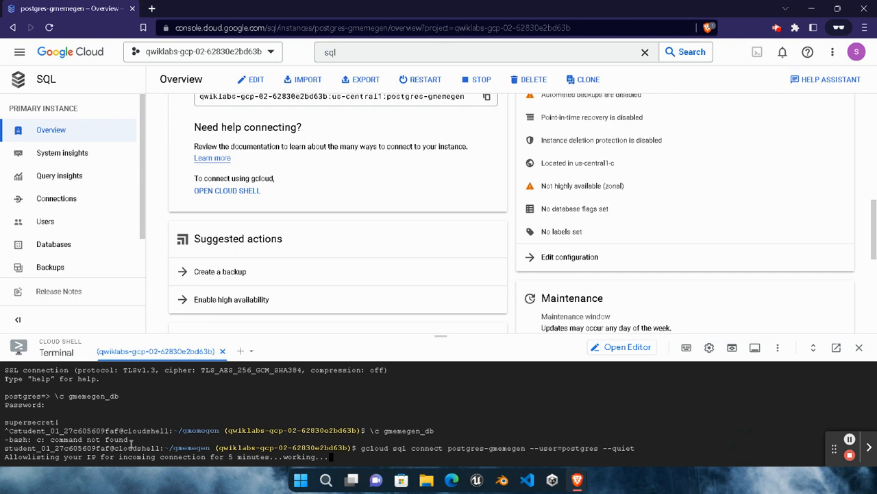
left_click(577, 479)
left_click_drag(47, 404, 149, 405)
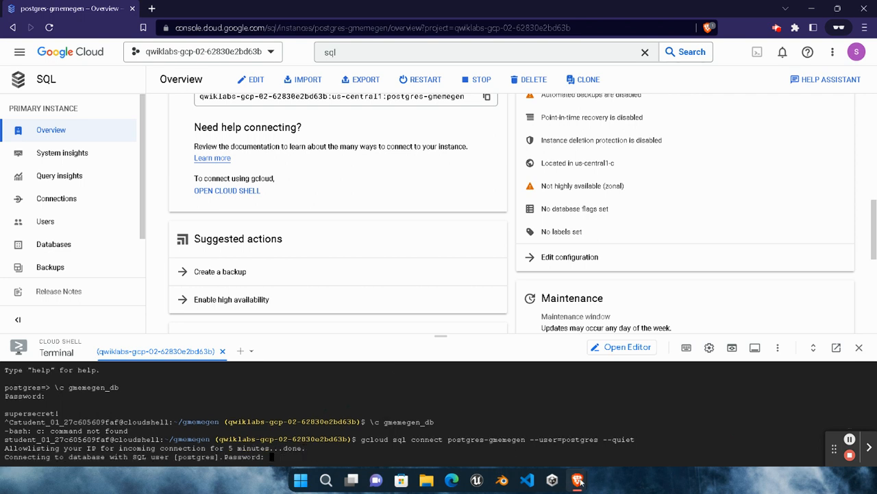
Copy the database password from the lab instructions and enter it at the reconnected session's password prompt.
mouse_move(590, 479)
left_click(483, 447)
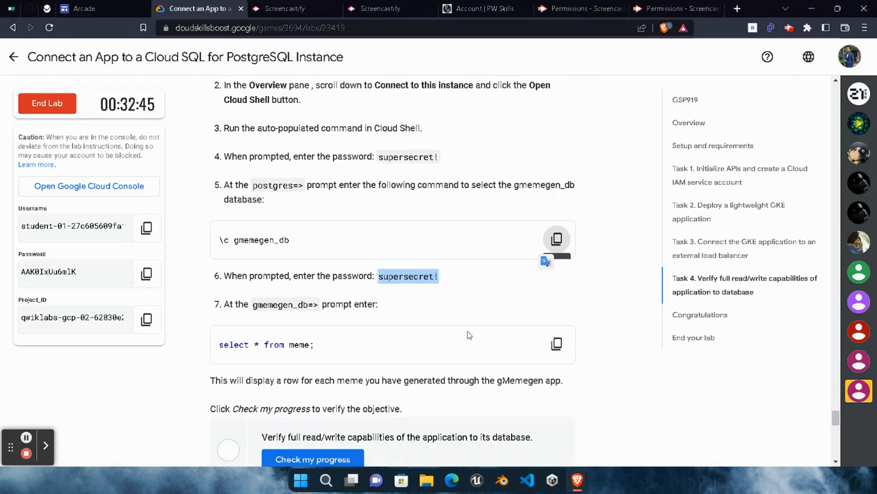
right_click(431, 278)
left_click(480, 291)
mouse_move(578, 480)
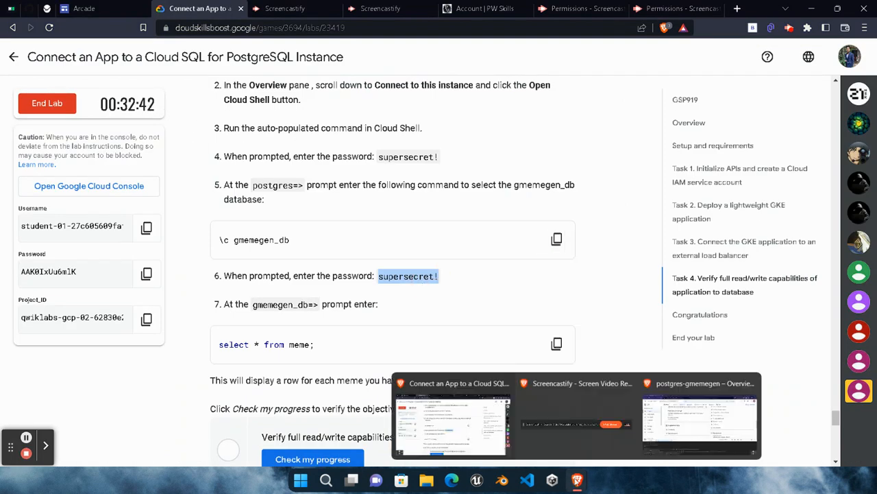
left_click(645, 435)
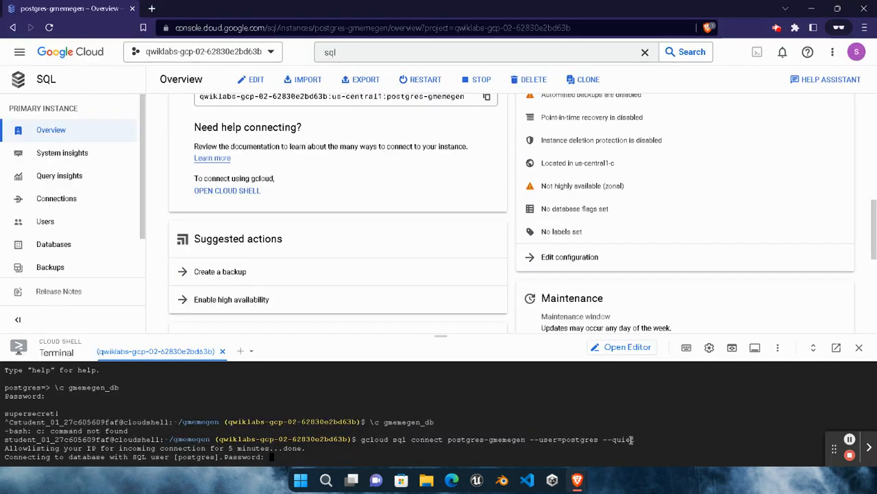
key("Return")
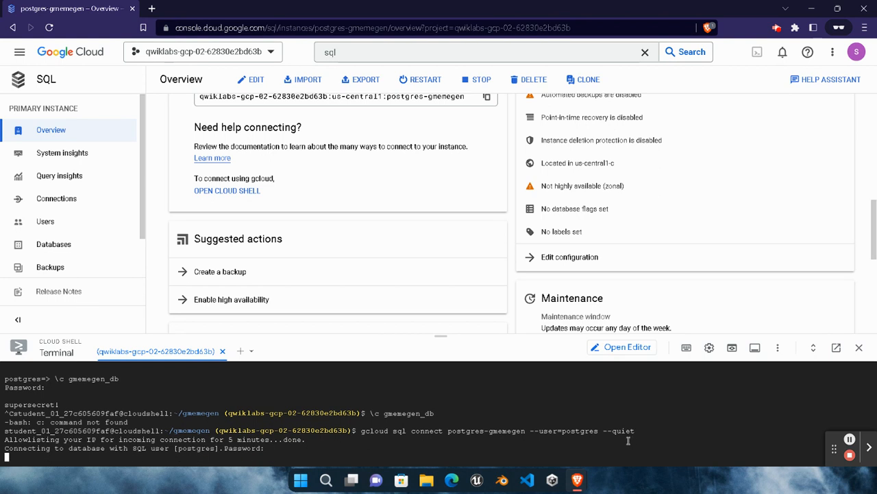
Copy \c gmemegen_db from the lab instructions and run it at the postgres=> prompt in Cloud Shell.
mouse_move(582, 482)
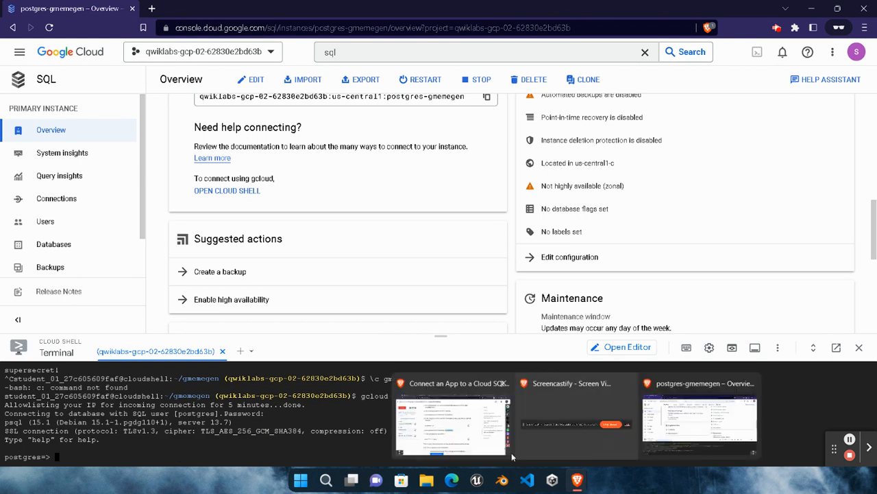
left_click(453, 425)
left_click(557, 239)
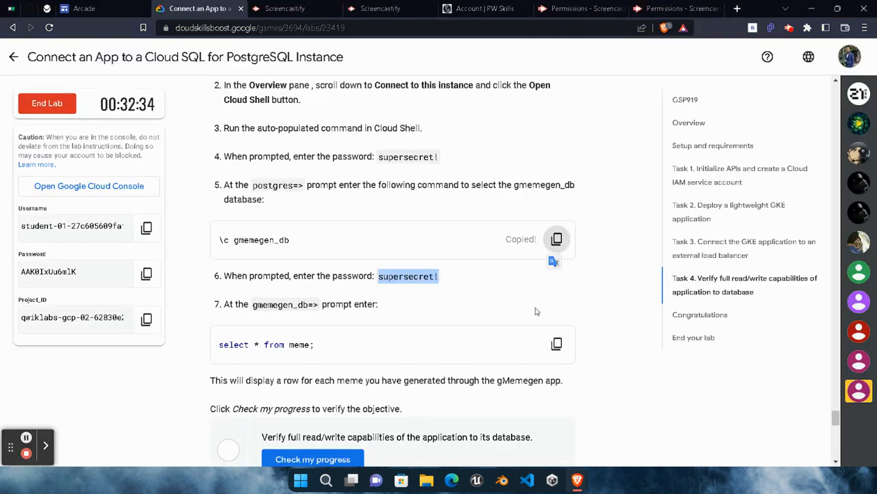
mouse_move(577, 480)
left_click(695, 435)
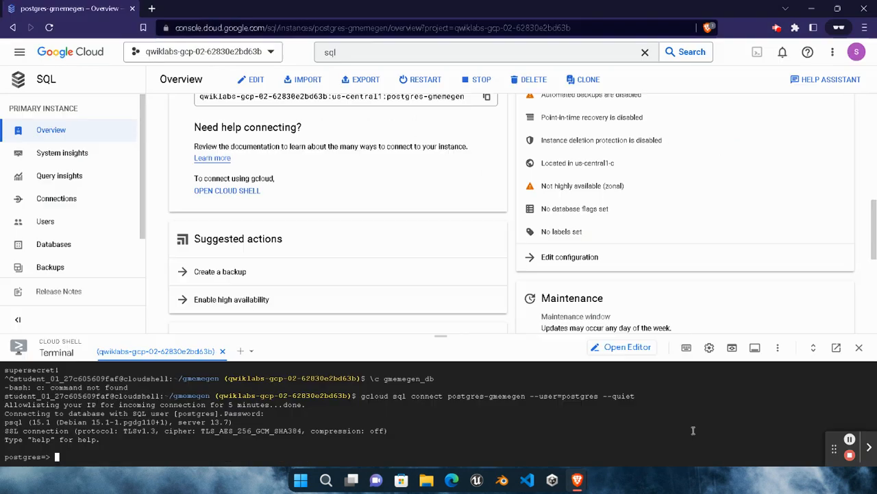
key("ctrl+v")
key("Return")
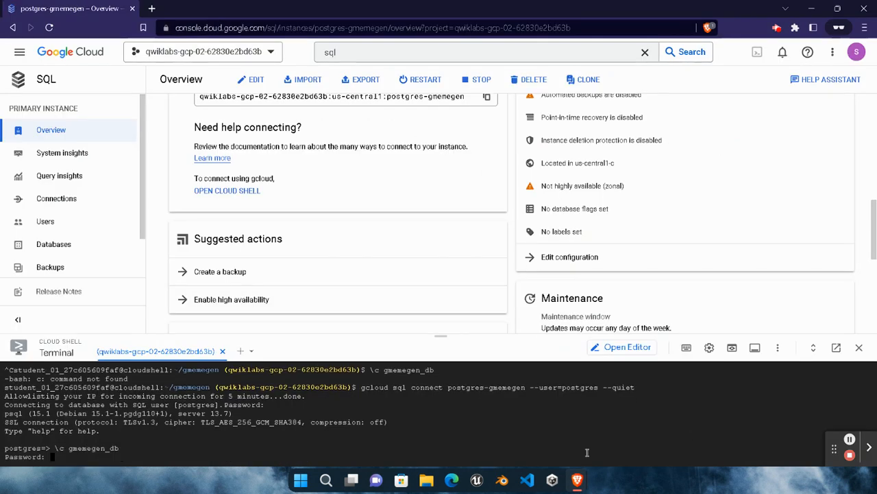
Copy the database password from step 6 of the lab instructions and enter it at the gmemegen_db connection's password prompt.
mouse_move(577, 479)
left_click(453, 425)
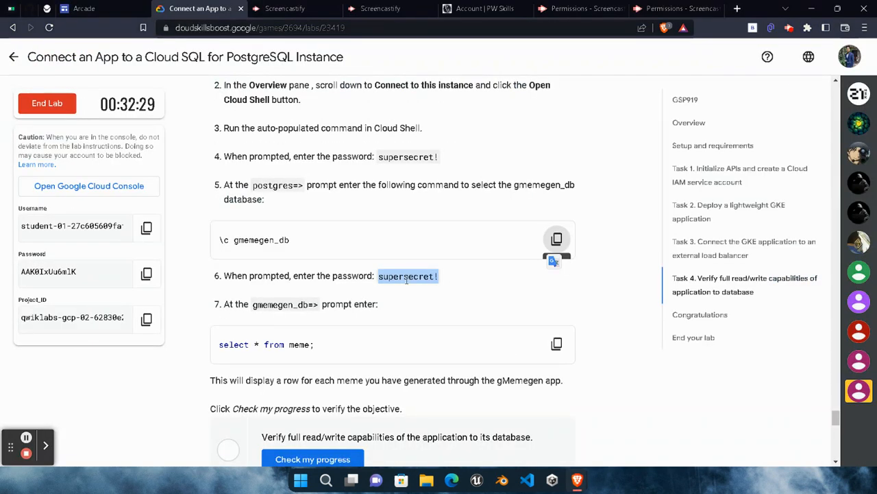
right_click(389, 281)
left_click(411, 291)
mouse_move(578, 479)
left_click(699, 419)
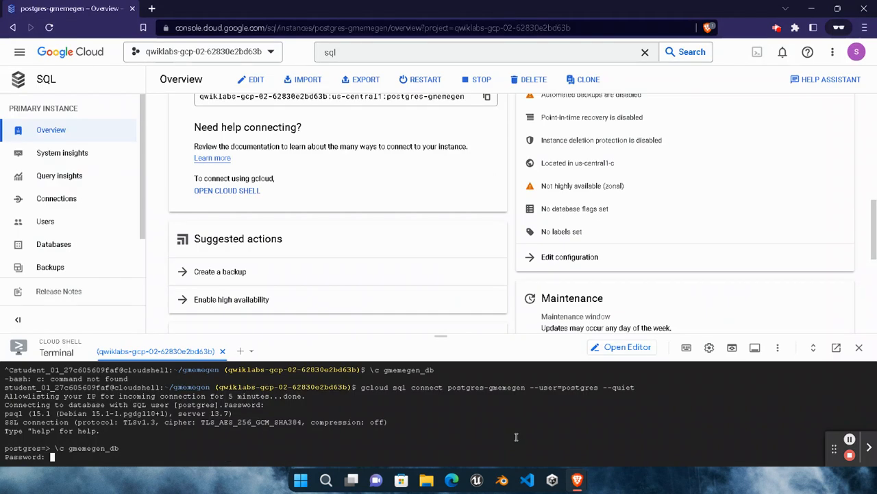
left_click(516, 437)
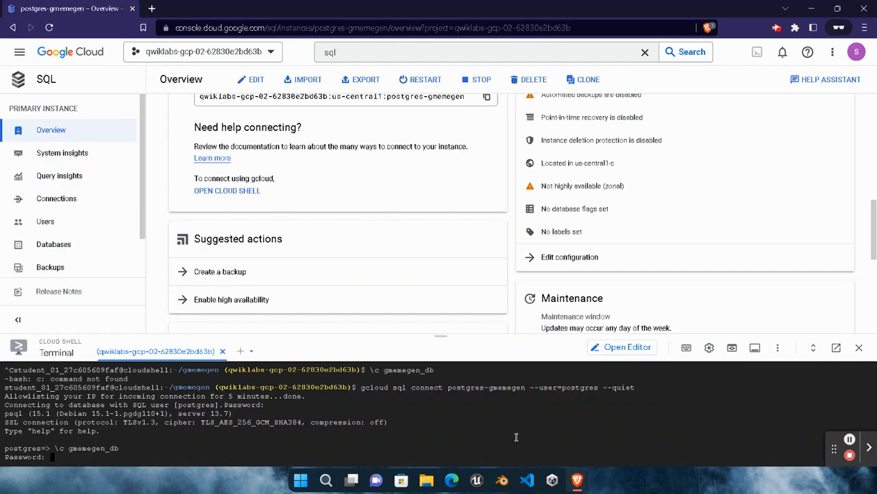
key("ctrl+v")
key("Return")
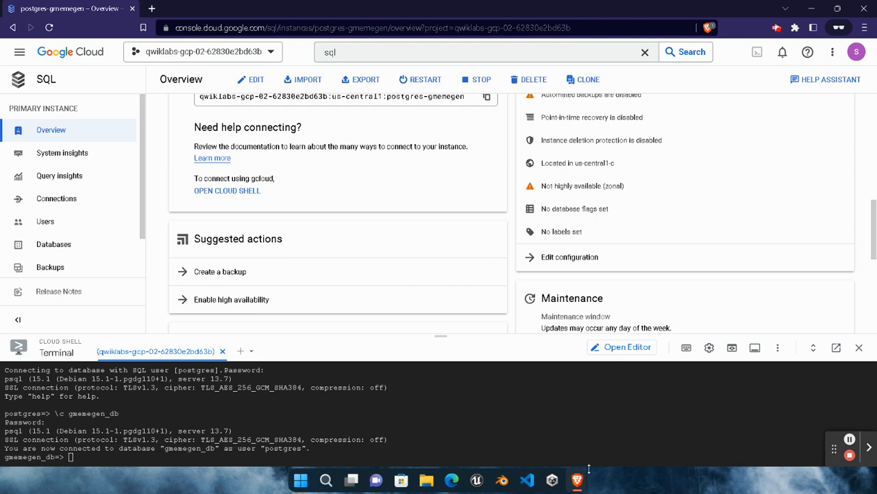
Copy the query select * from meme; from the lab instructions and run it at the gmemegen_db=> prompt.
mouse_move(580, 476)
left_click(454, 425)
left_click(556, 344)
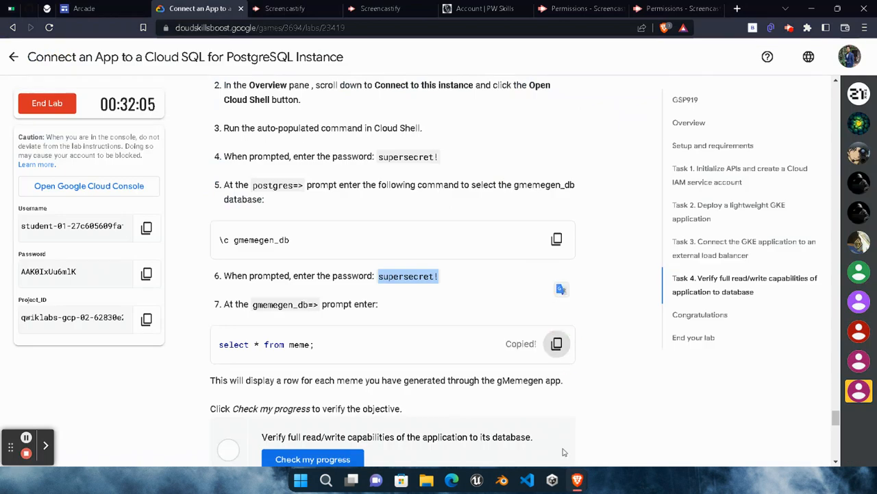
left_click(577, 478)
left_click(670, 446)
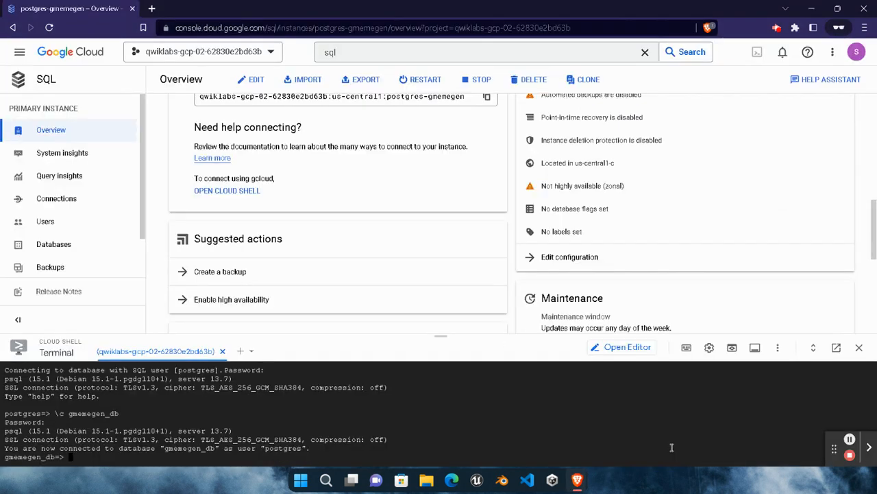
key("ctrl+v")
key("Return")
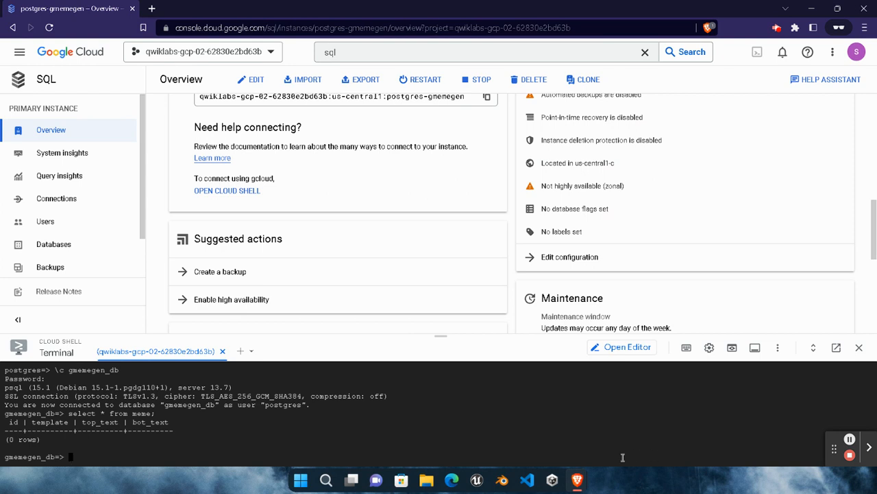
Check the lab progress for the objective "Verify full read/write capabilities of the application to its database".
left_click(578, 478)
left_click(459, 401)
scroll(466, 341, "down", 1)
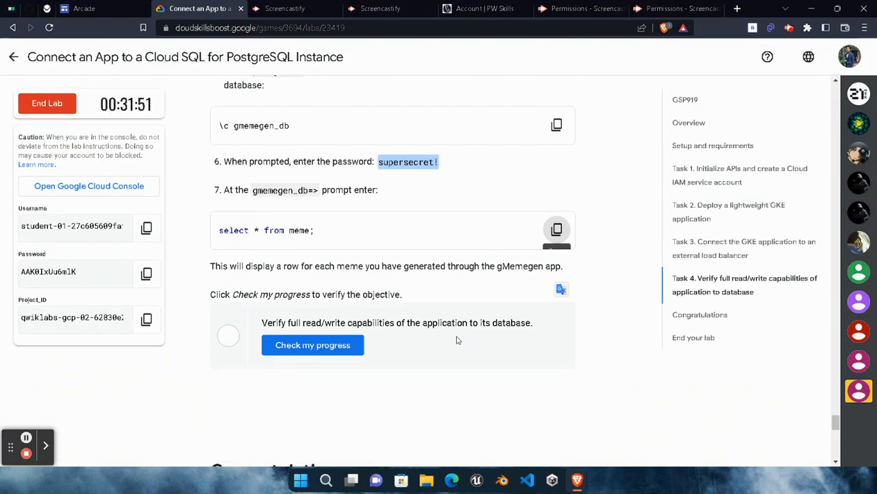
left_click(306, 344)
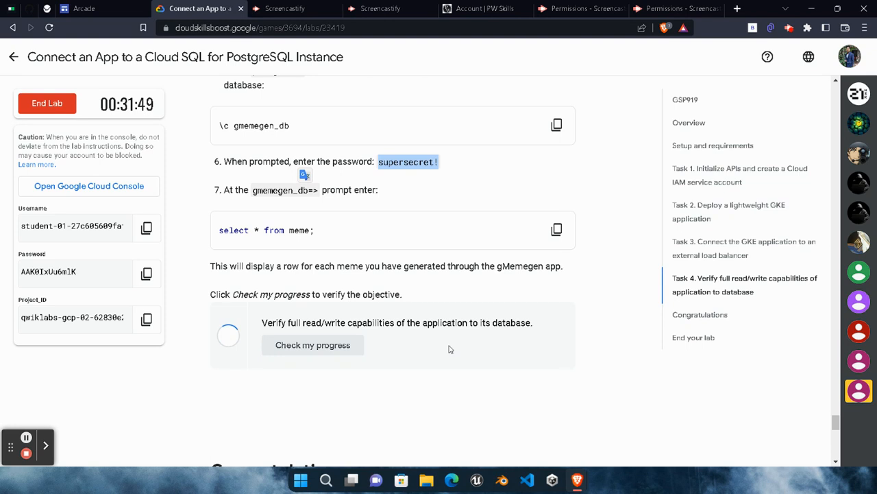
scroll(449, 350, "down", 1)
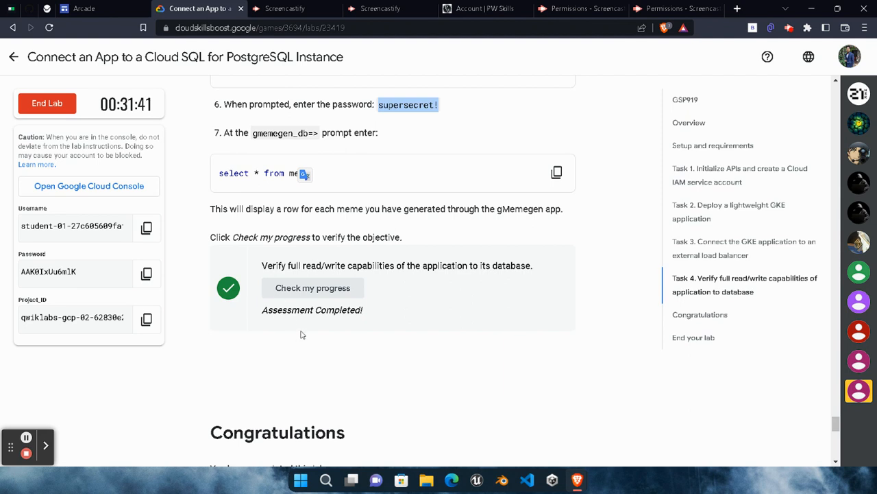
scroll(316, 335, "down", 1)
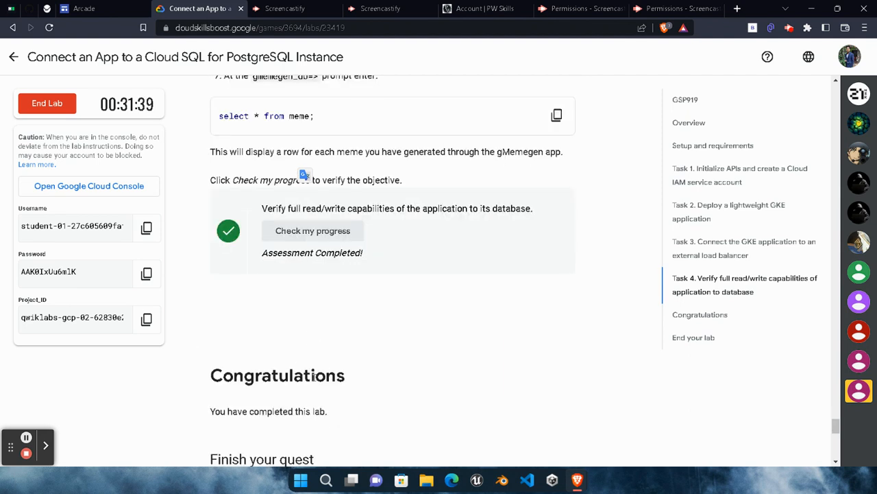
Review the Cloud Shell history of the gcloud sql connect command and its password prompt against the Task 4 instructions.
mouse_move(577, 480)
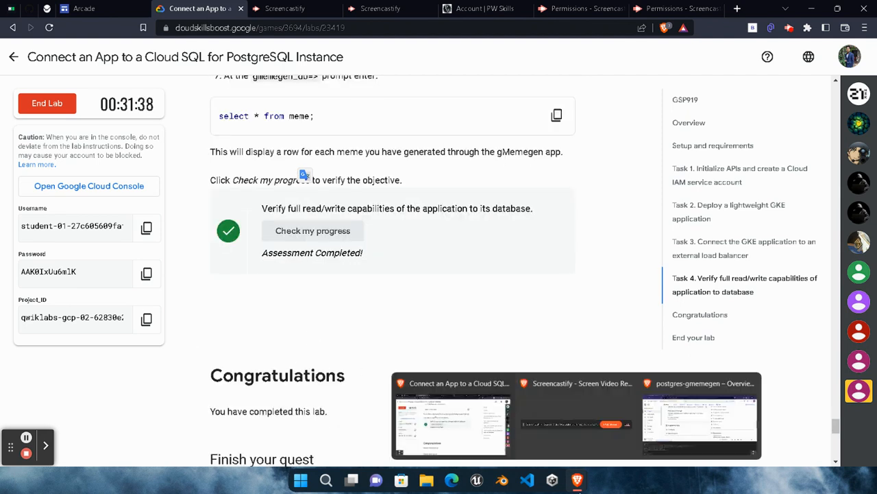
left_click(665, 436)
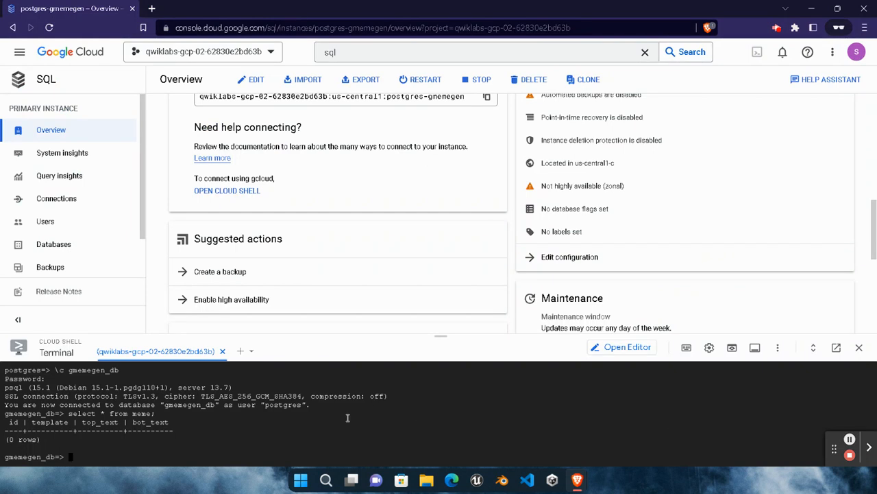
scroll(367, 436, "up", 10)
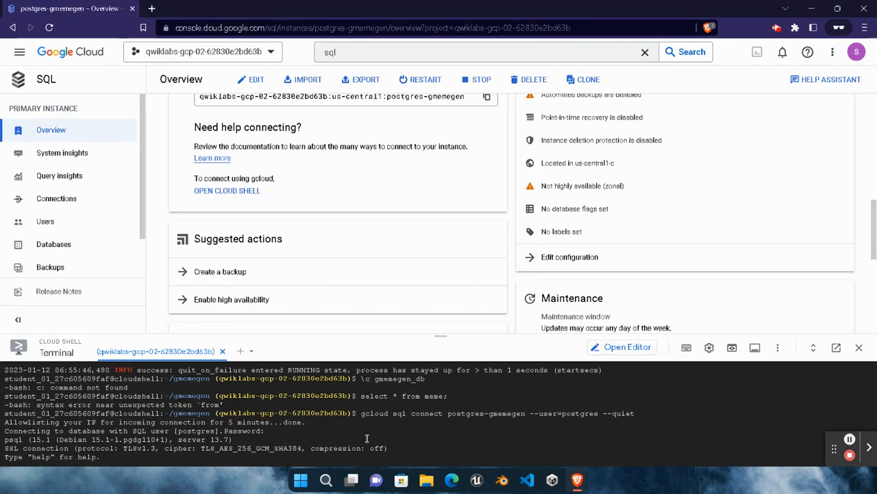
scroll(367, 438, "down", 3)
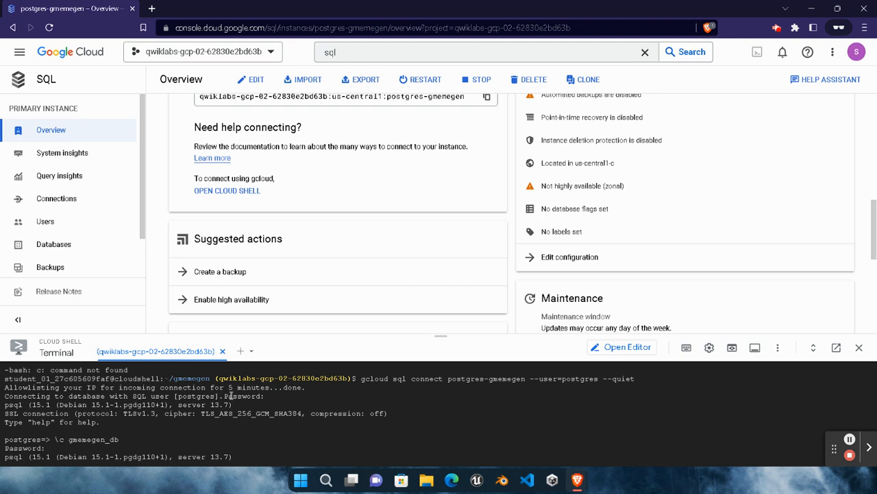
left_click_drag(213, 396, 266, 397)
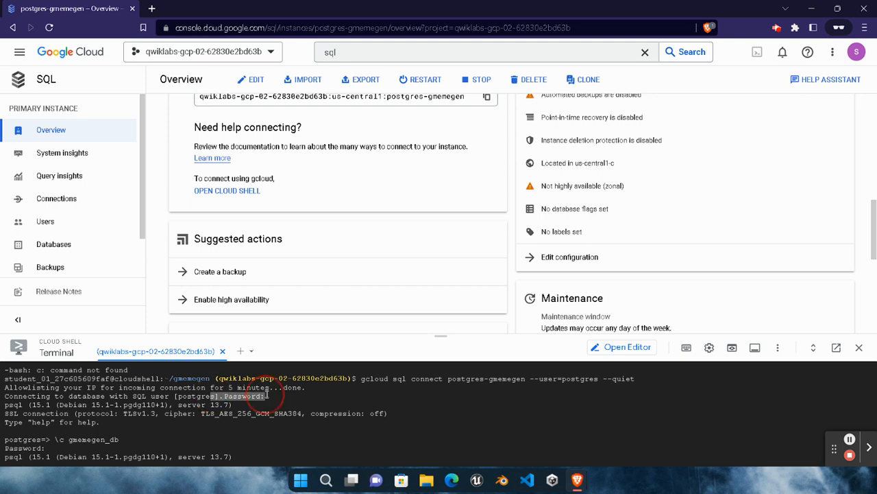
left_click(281, 400)
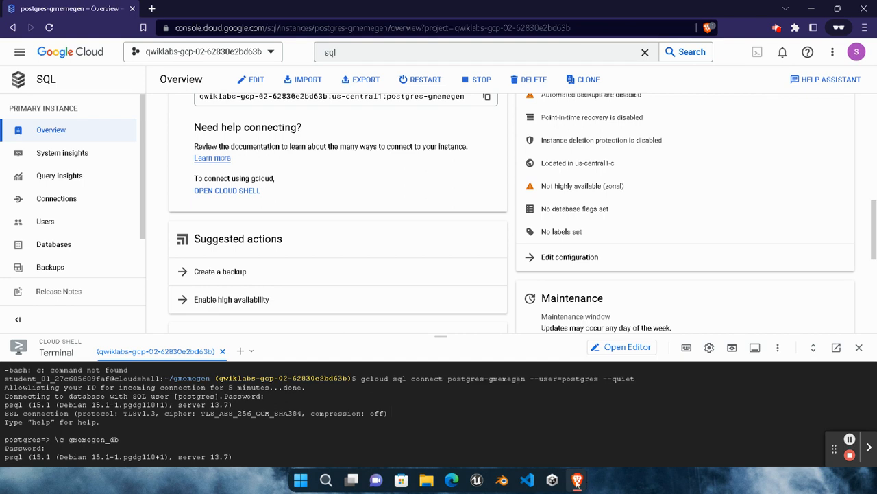
mouse_move(576, 482)
left_click(472, 437)
scroll(472, 437, "up", 4)
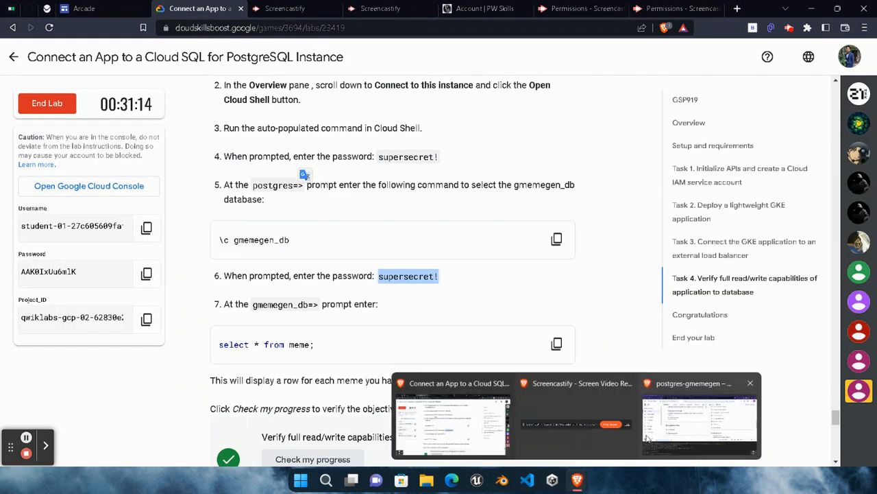
left_click(785, 458)
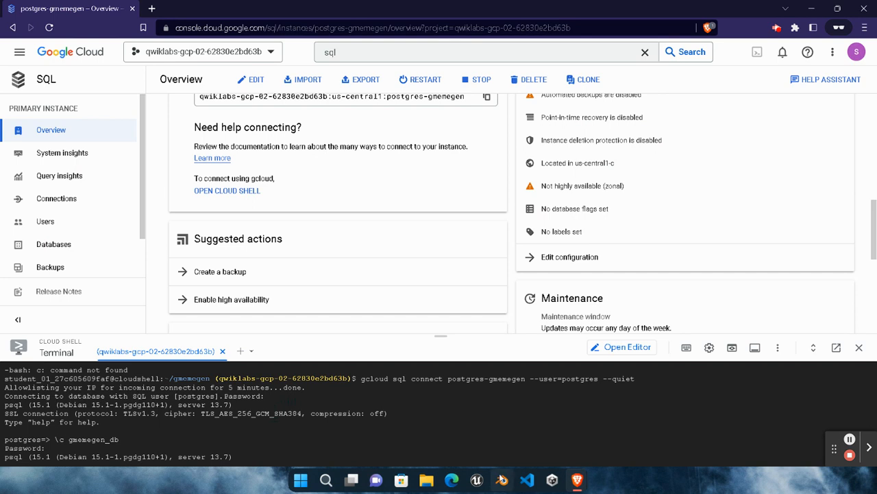
Recheck the \c gmemegen_db and select * from meme; instructions, the SSL connection output in Cloud Shell, and the Task 4 assessment.
mouse_move(579, 480)
left_click(470, 411)
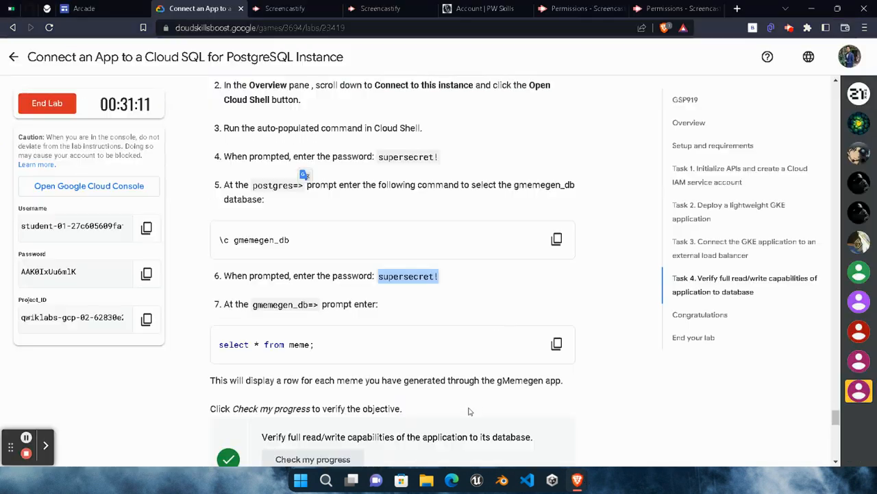
left_click(556, 239)
left_click(699, 418)
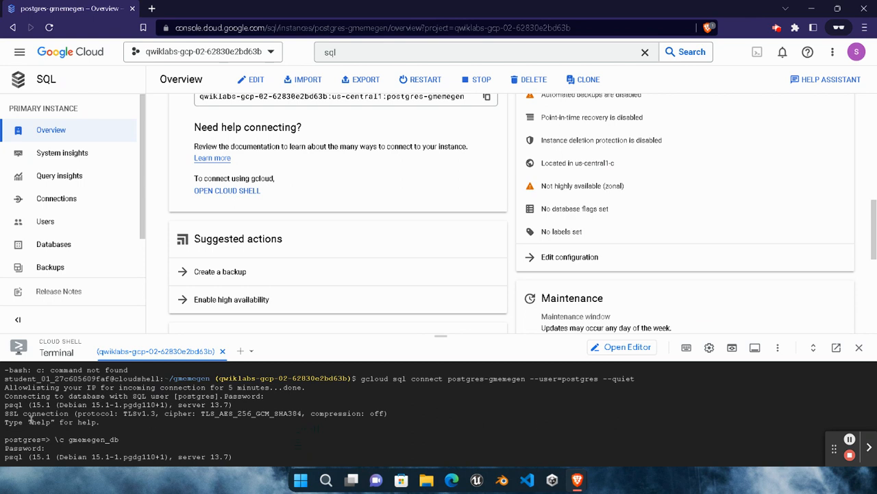
left_click_drag(5, 415, 195, 416)
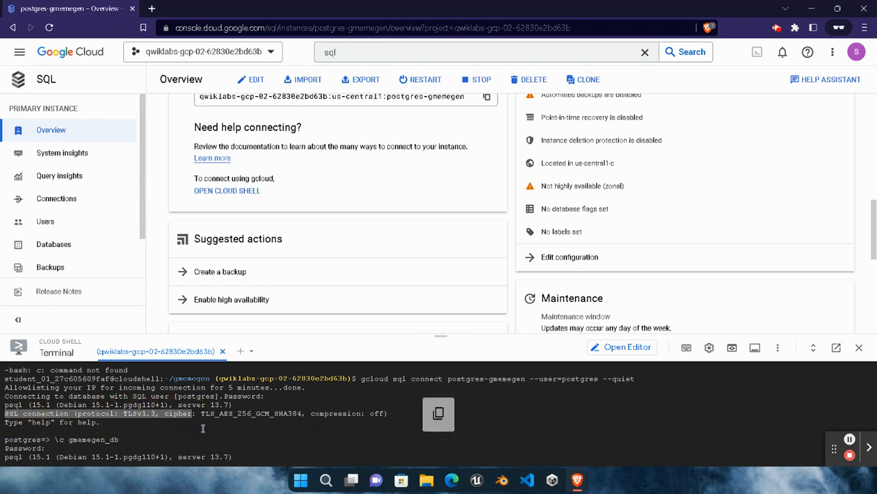
left_click(334, 410)
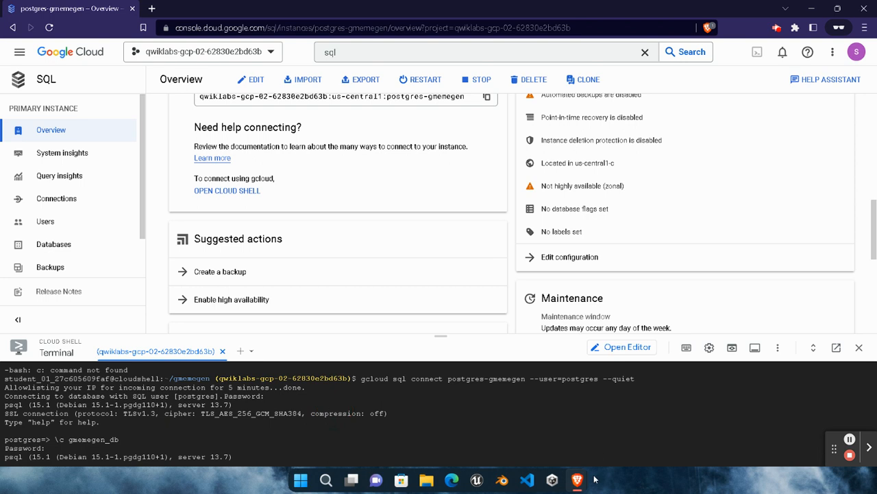
mouse_move(588, 487)
left_click(493, 425)
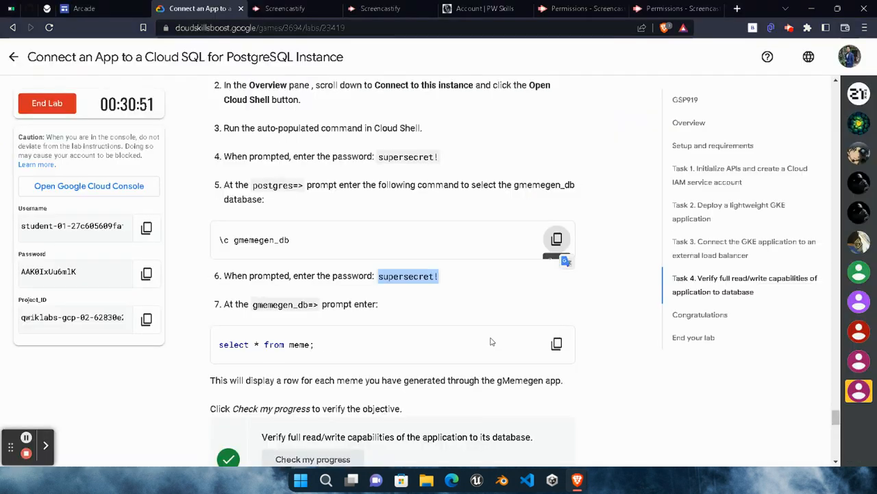
left_click(557, 343)
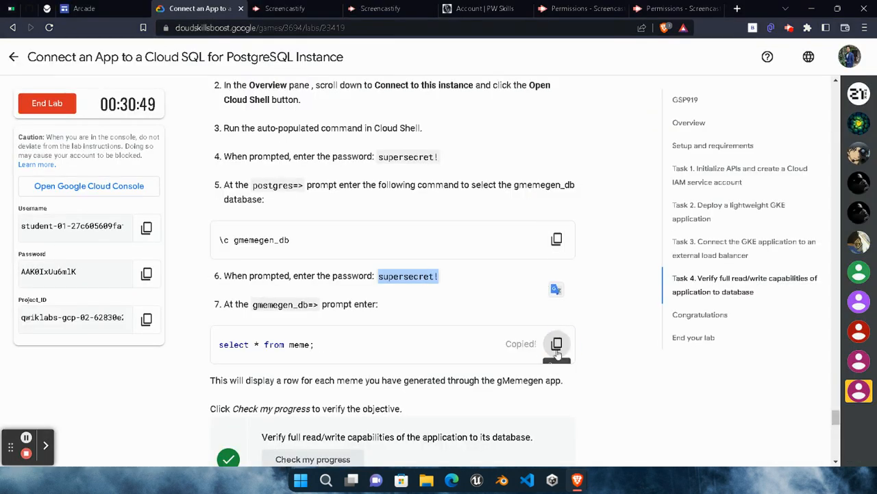
scroll(594, 392, "down", 1)
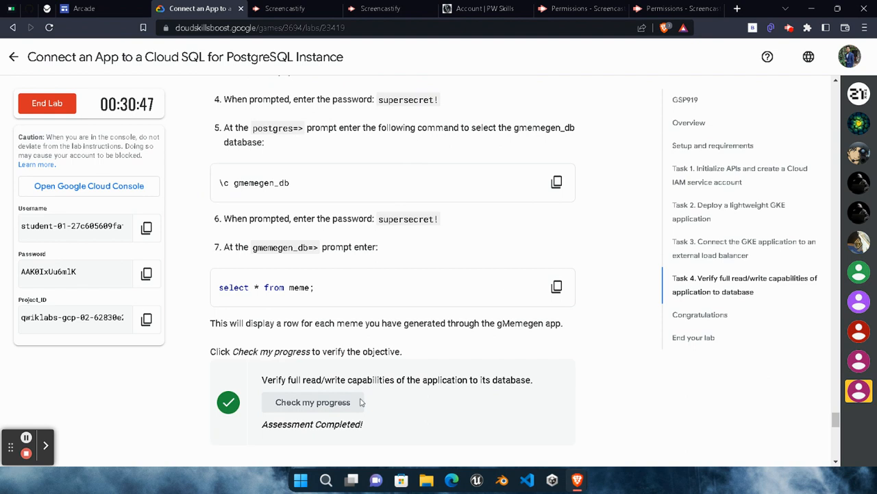
scroll(314, 288, "down", 3)
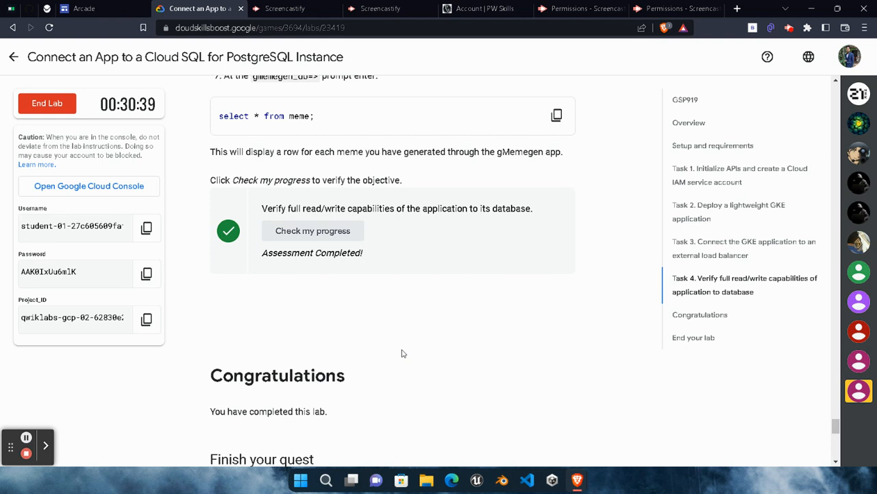
End the lab and submit a five-star satisfaction rating for it.
left_click(46, 103)
left_click(550, 298)
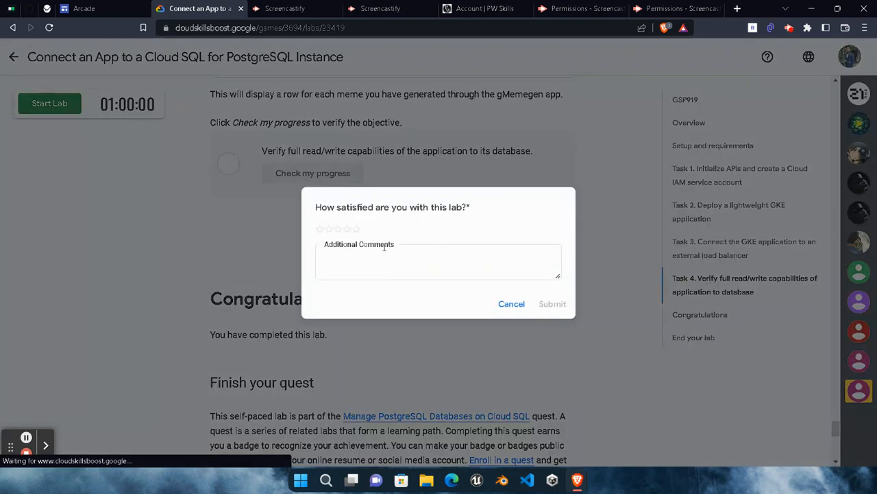
left_click(356, 229)
left_click(552, 304)
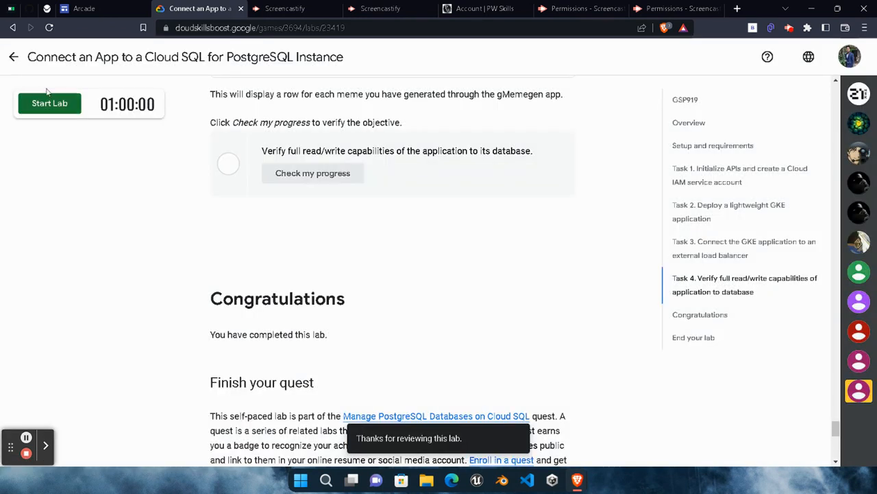
Return to the "New Year, New Skills: Yellow Challenge (A)" game page and look through its overview.
left_click(13, 56)
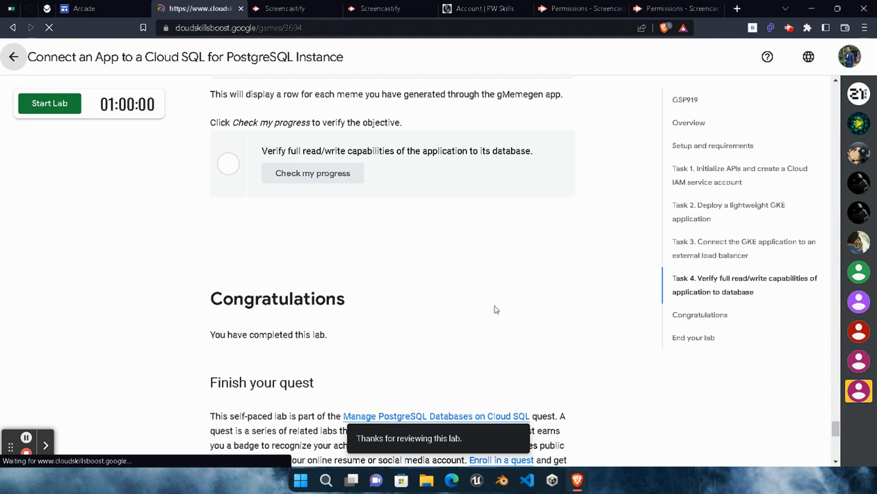
scroll(496, 309, "down", 9)
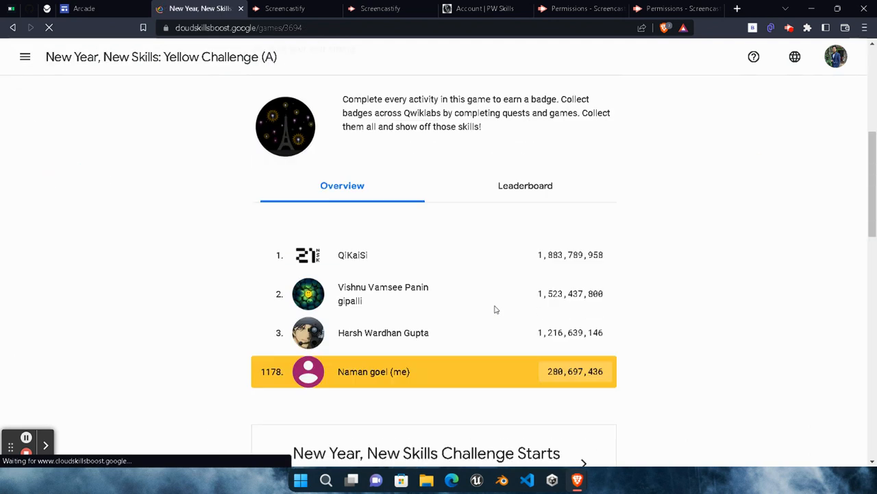
Expand the "Data Engineer: Streaming and connection skills" section and check the completion status of its labs.
scroll(496, 309, "down", 3)
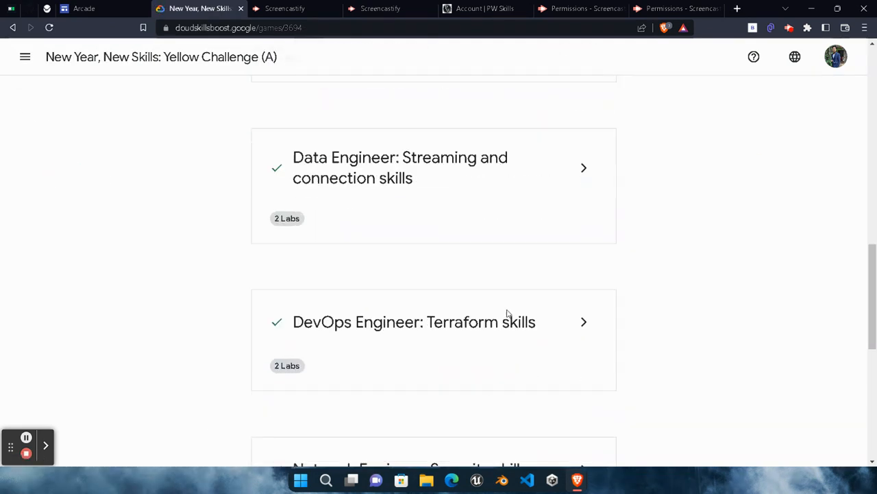
left_click(584, 171)
scroll(380, 313, "up", 2)
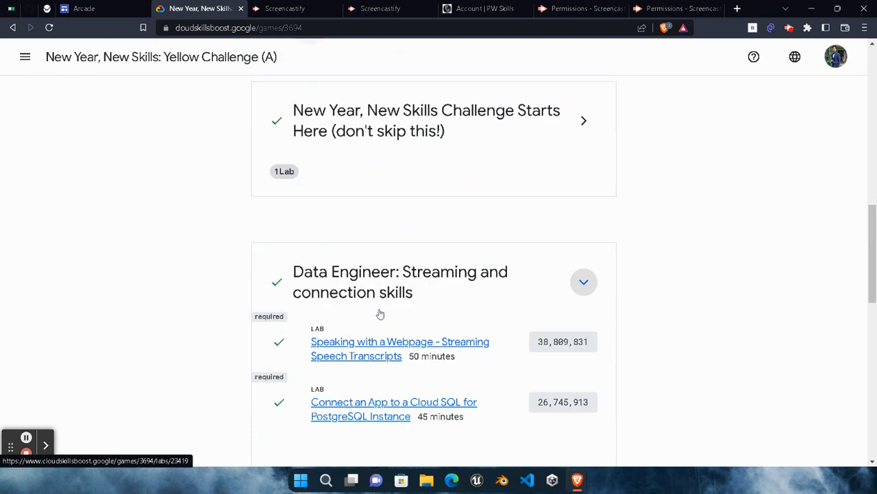
scroll(425, 231, "down", 2)
Expand the "What's next..." section, look over its links, and review the completion marks of the other skill sections.
scroll(425, 231, "down", 8)
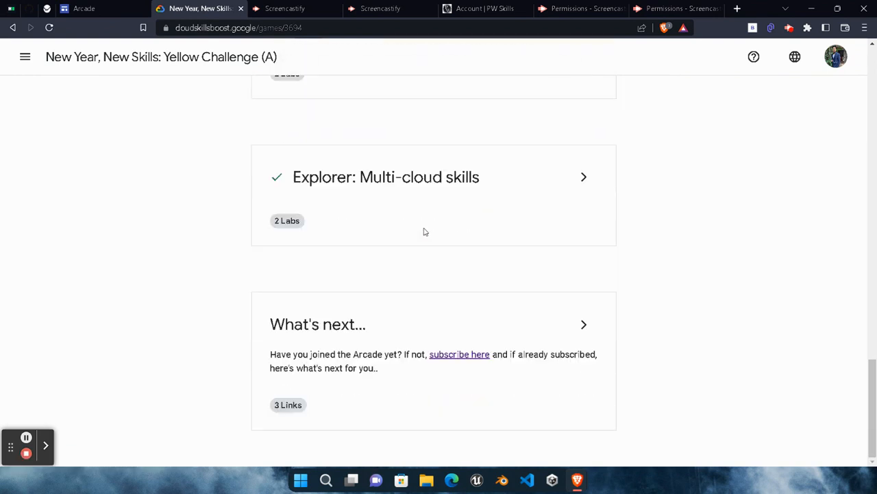
left_click(582, 326)
scroll(380, 348, "down", 1)
scroll(381, 348, "up", 8)
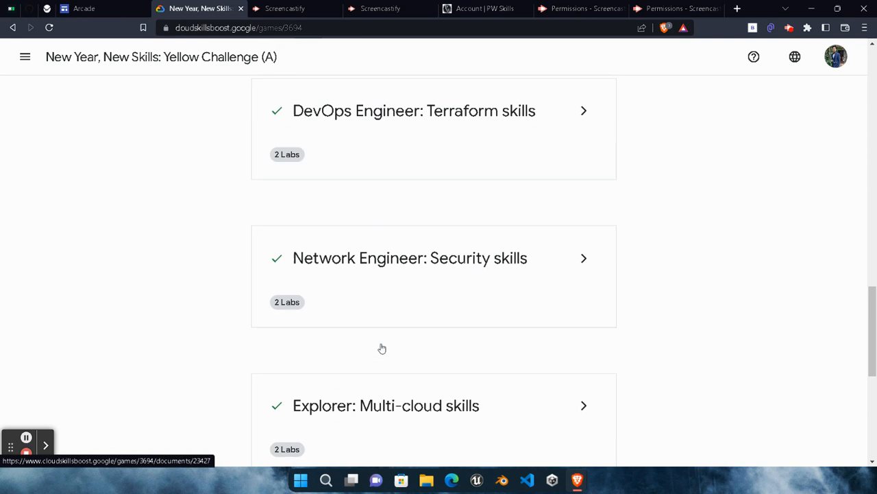
scroll(388, 347, "up", 10)
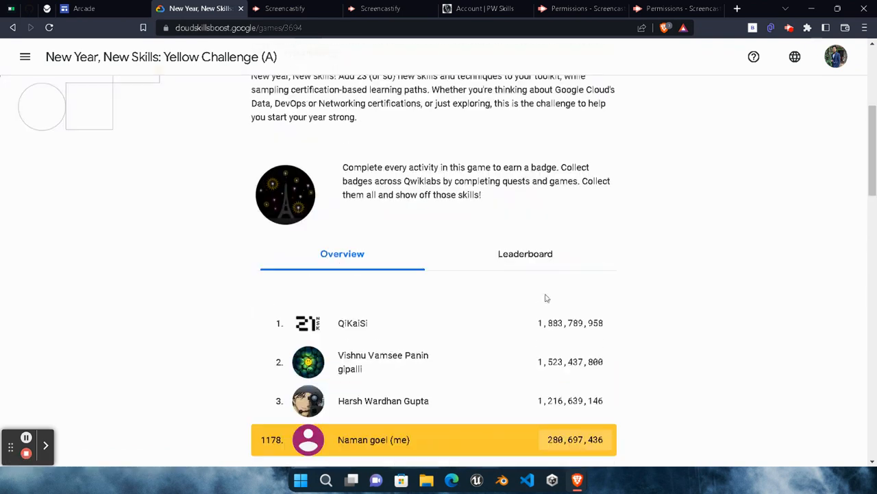
Open the account's public profile and check the earned badges for New Year, New Skills: Yellow Challenge (A).
left_click(836, 56)
left_click(723, 236)
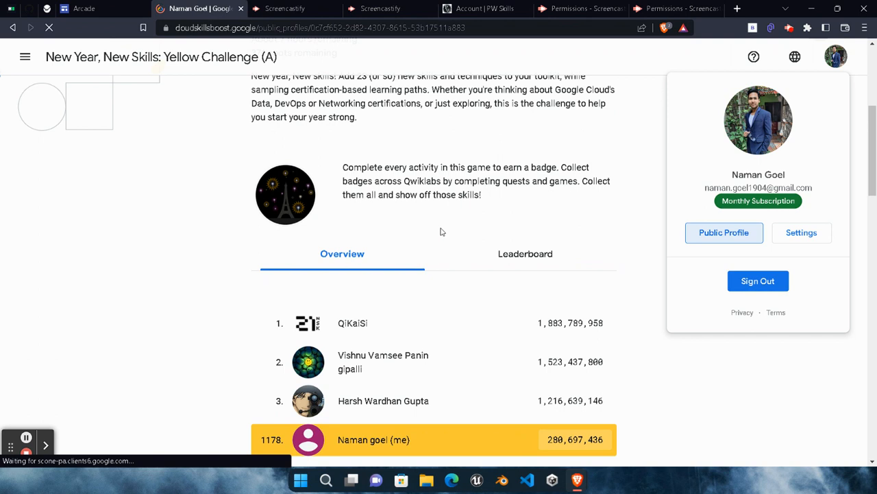
scroll(144, 333, "down", 2)
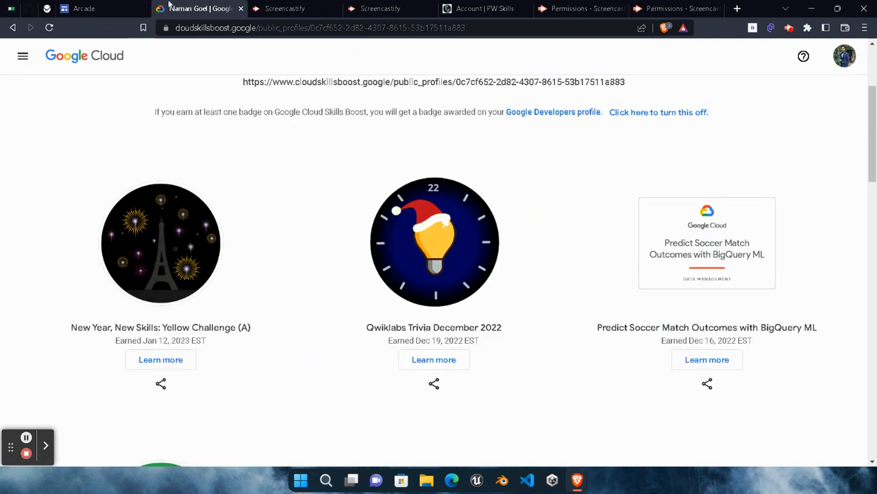
Return to the Yellow Challenge game page and expand "What's next..." again to examine its Google Cloud and Arcade links.
left_click(12, 28)
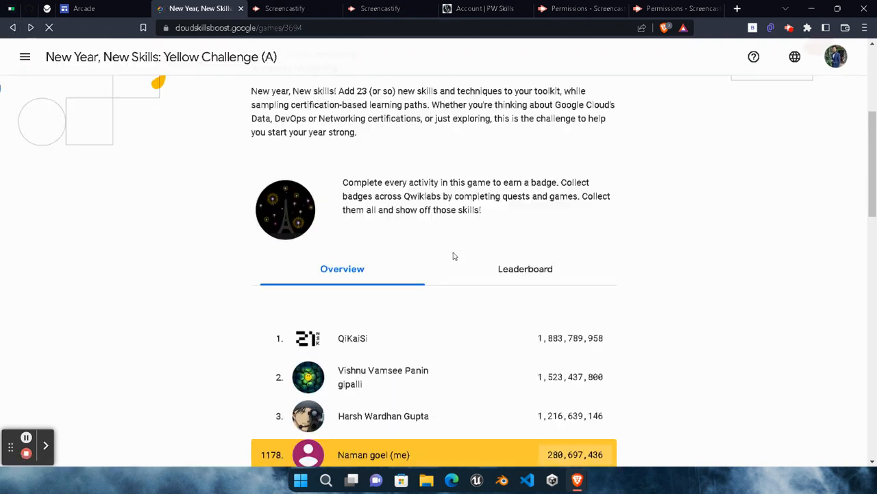
scroll(454, 255, "down", 15)
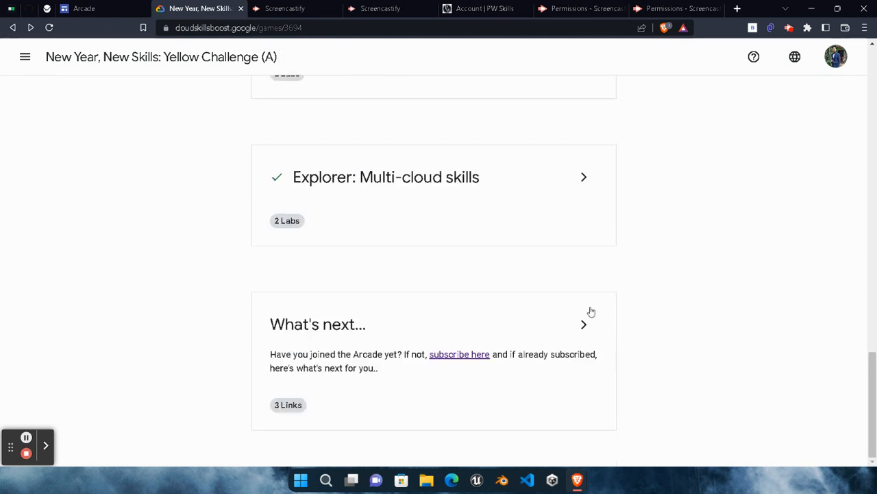
left_click(589, 324)
scroll(472, 339, "down", 2)
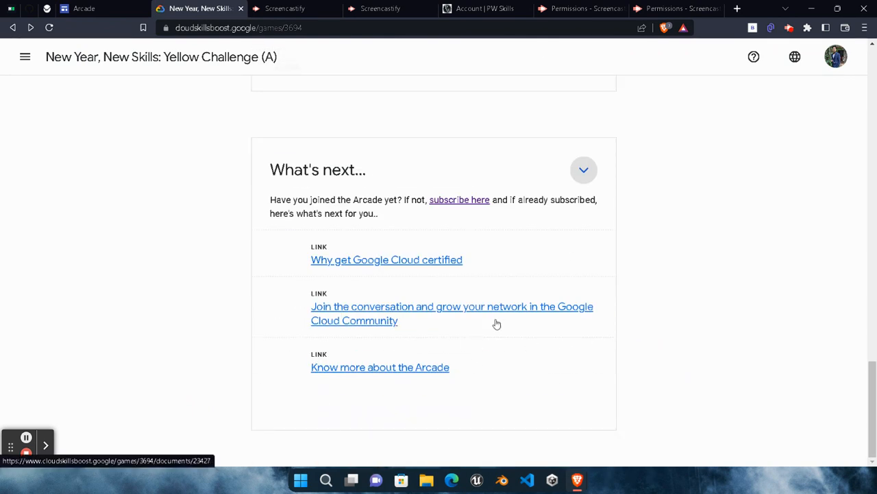
scroll(497, 323, "up", 5)
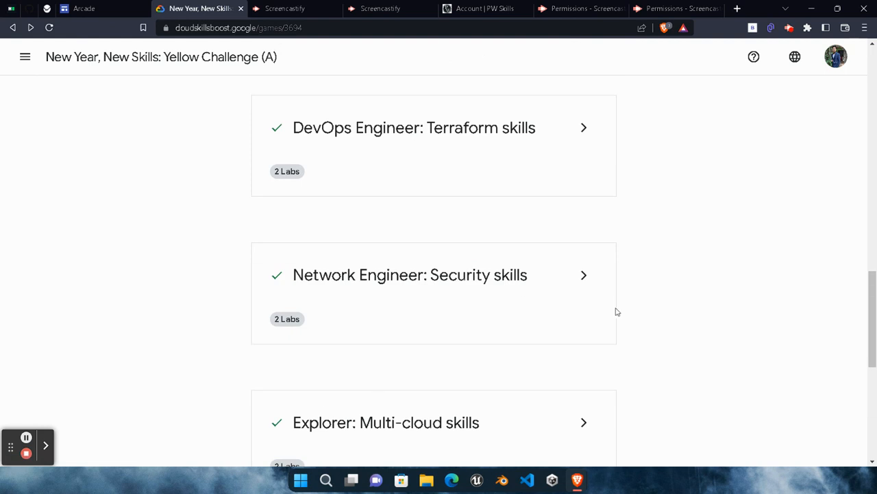